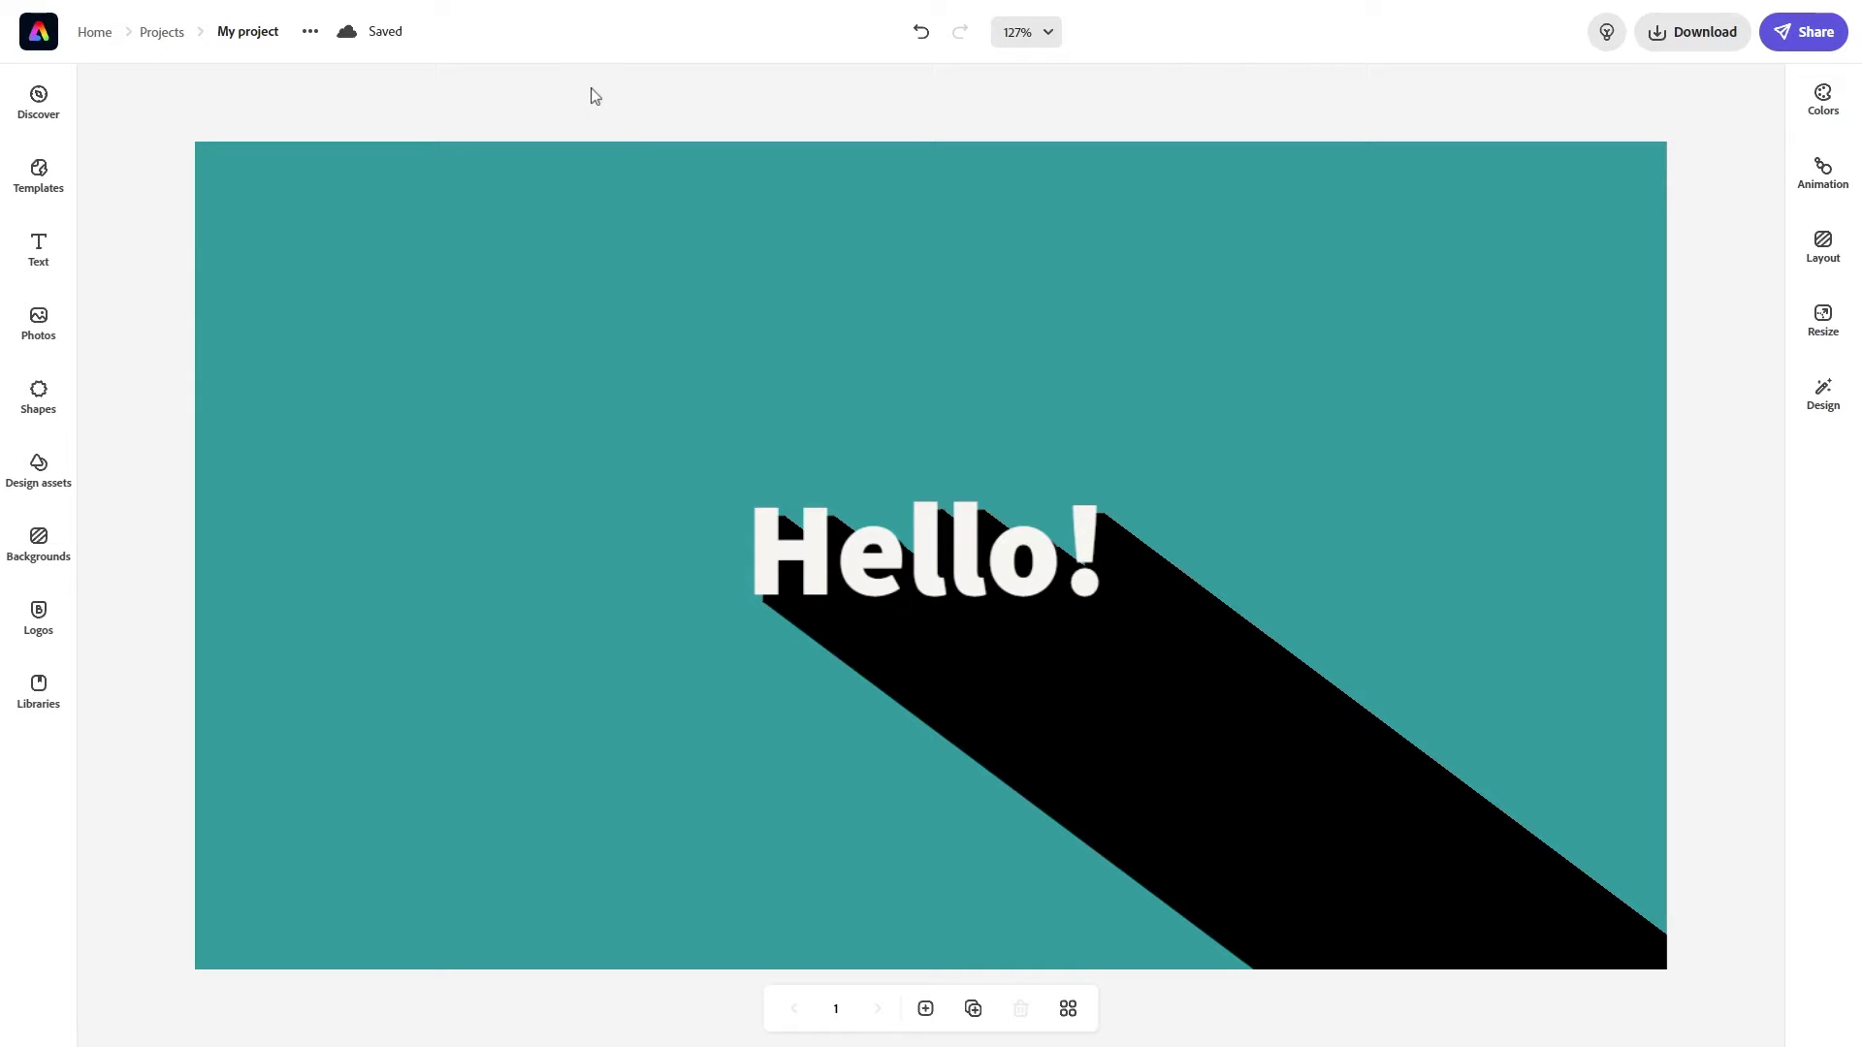
# Group the "Hello!" text together with all its black shadow bars
pyautogui.moveTo(594, 96); pyautogui.dragTo(1581, 1038)
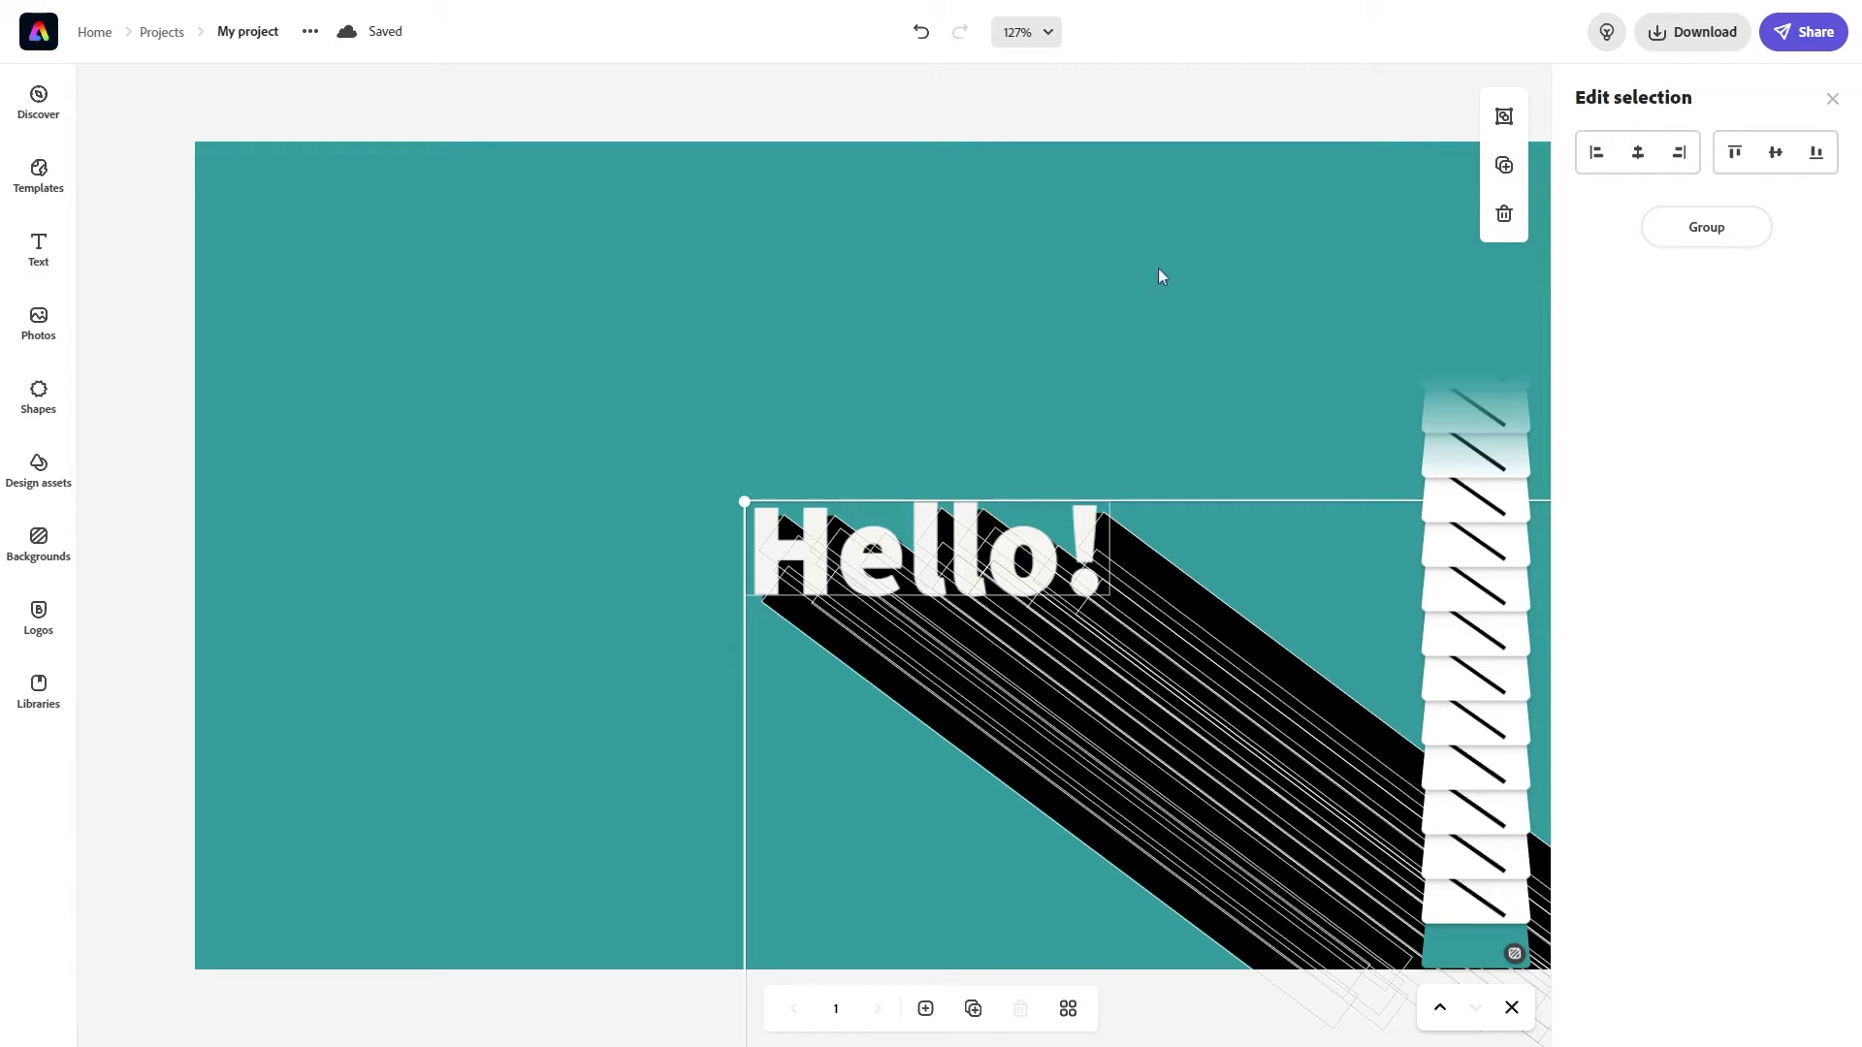
pyautogui.click(1673, 227)
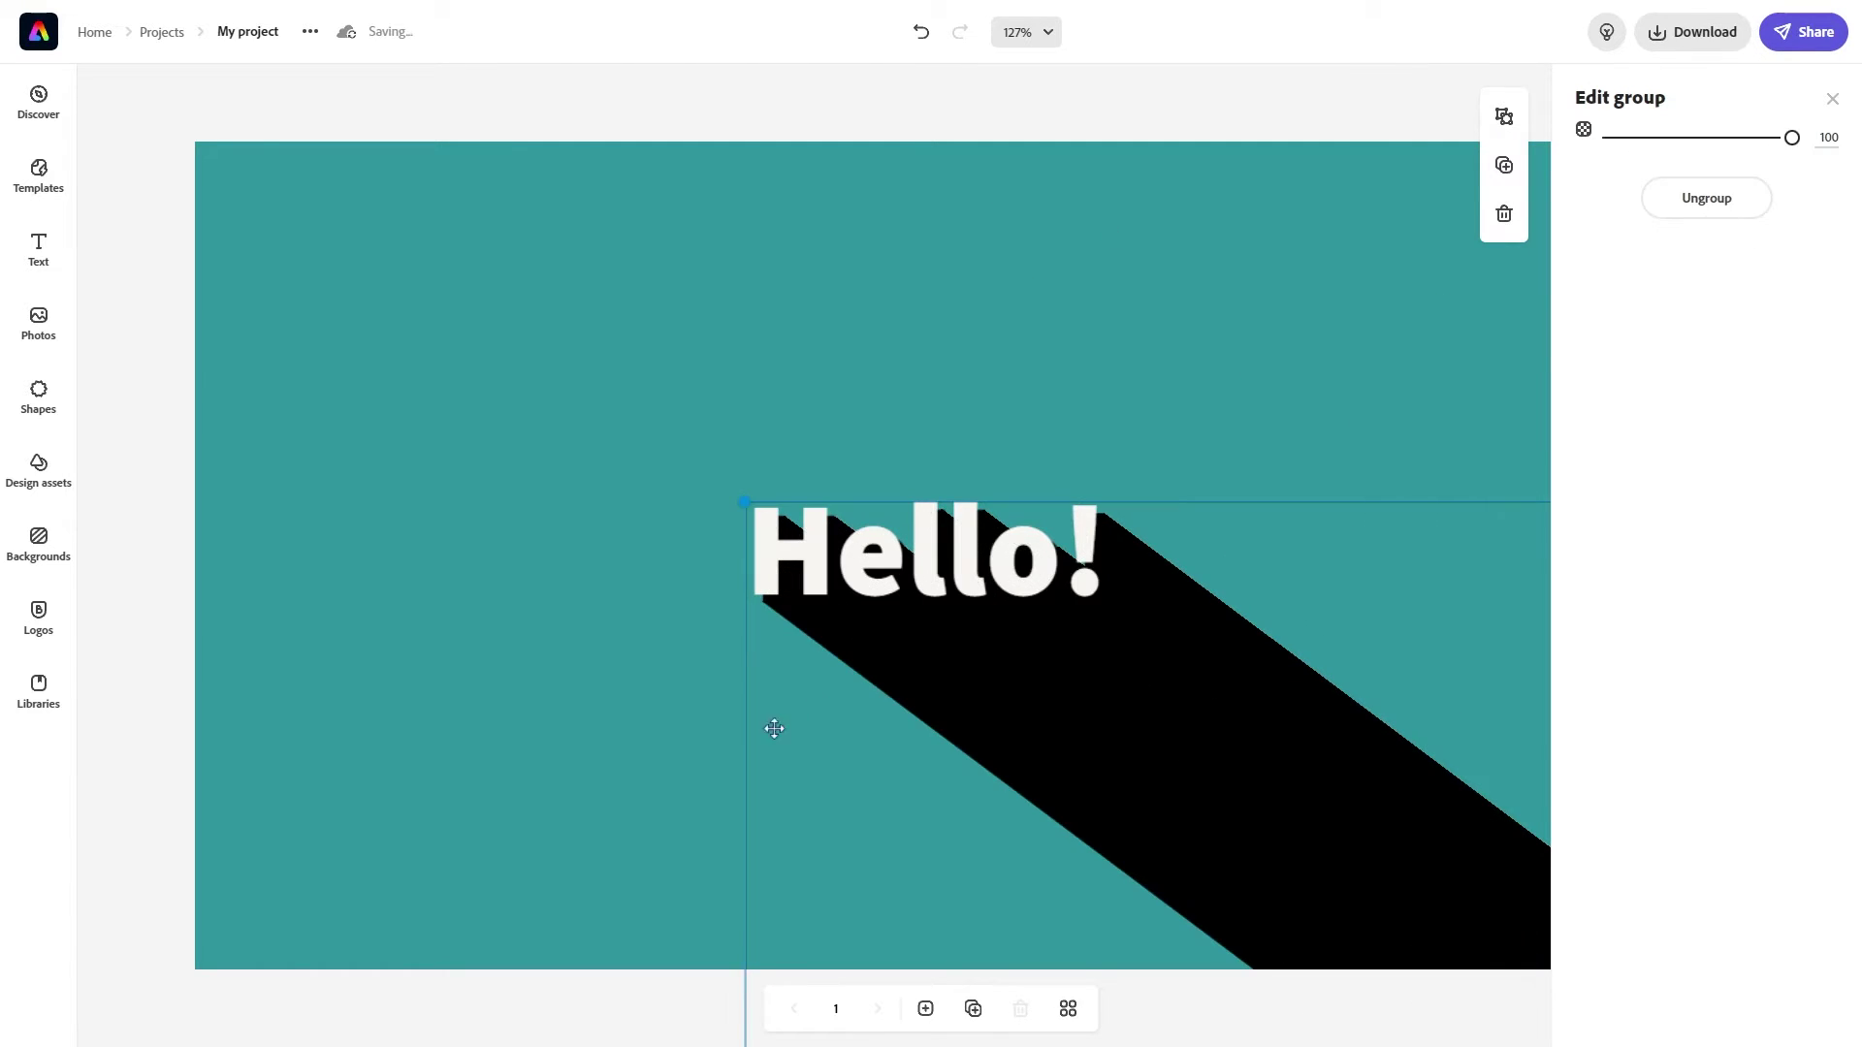
pyautogui.click(567, 1015)
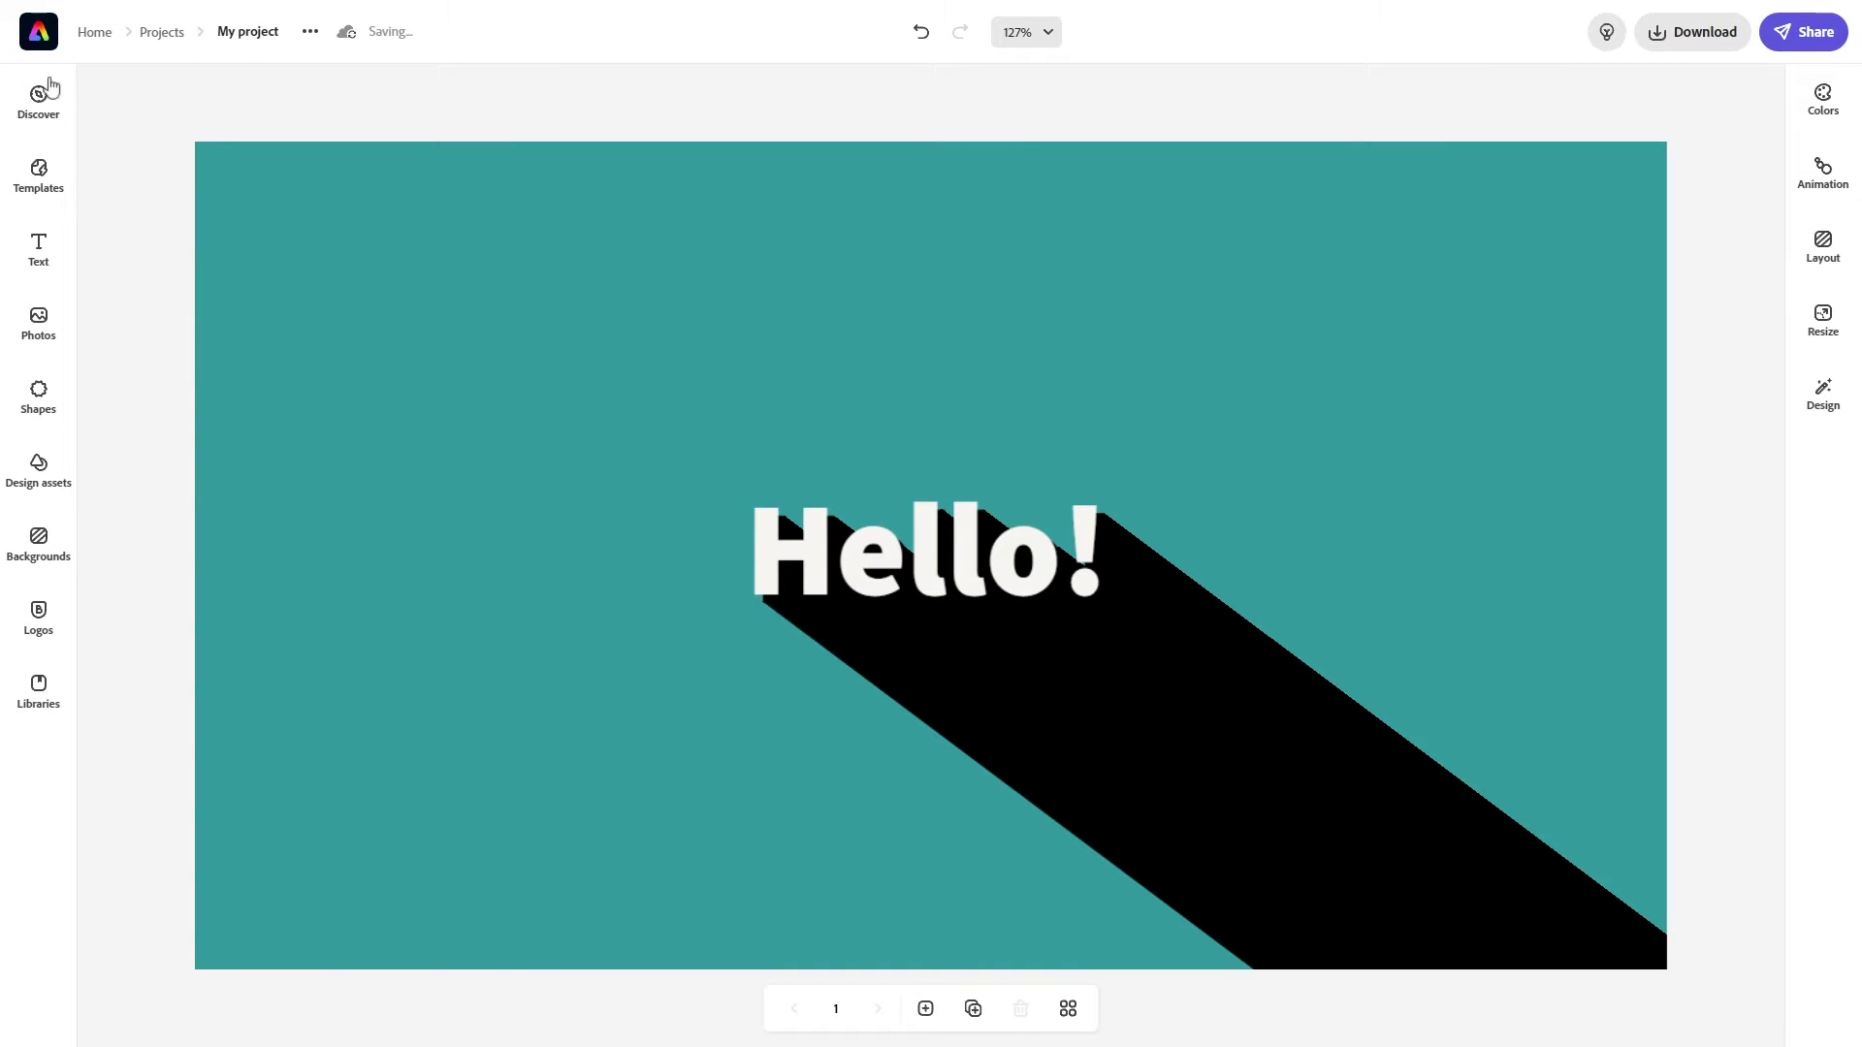
pyautogui.click(39, 248)
pyautogui.click(199, 152)
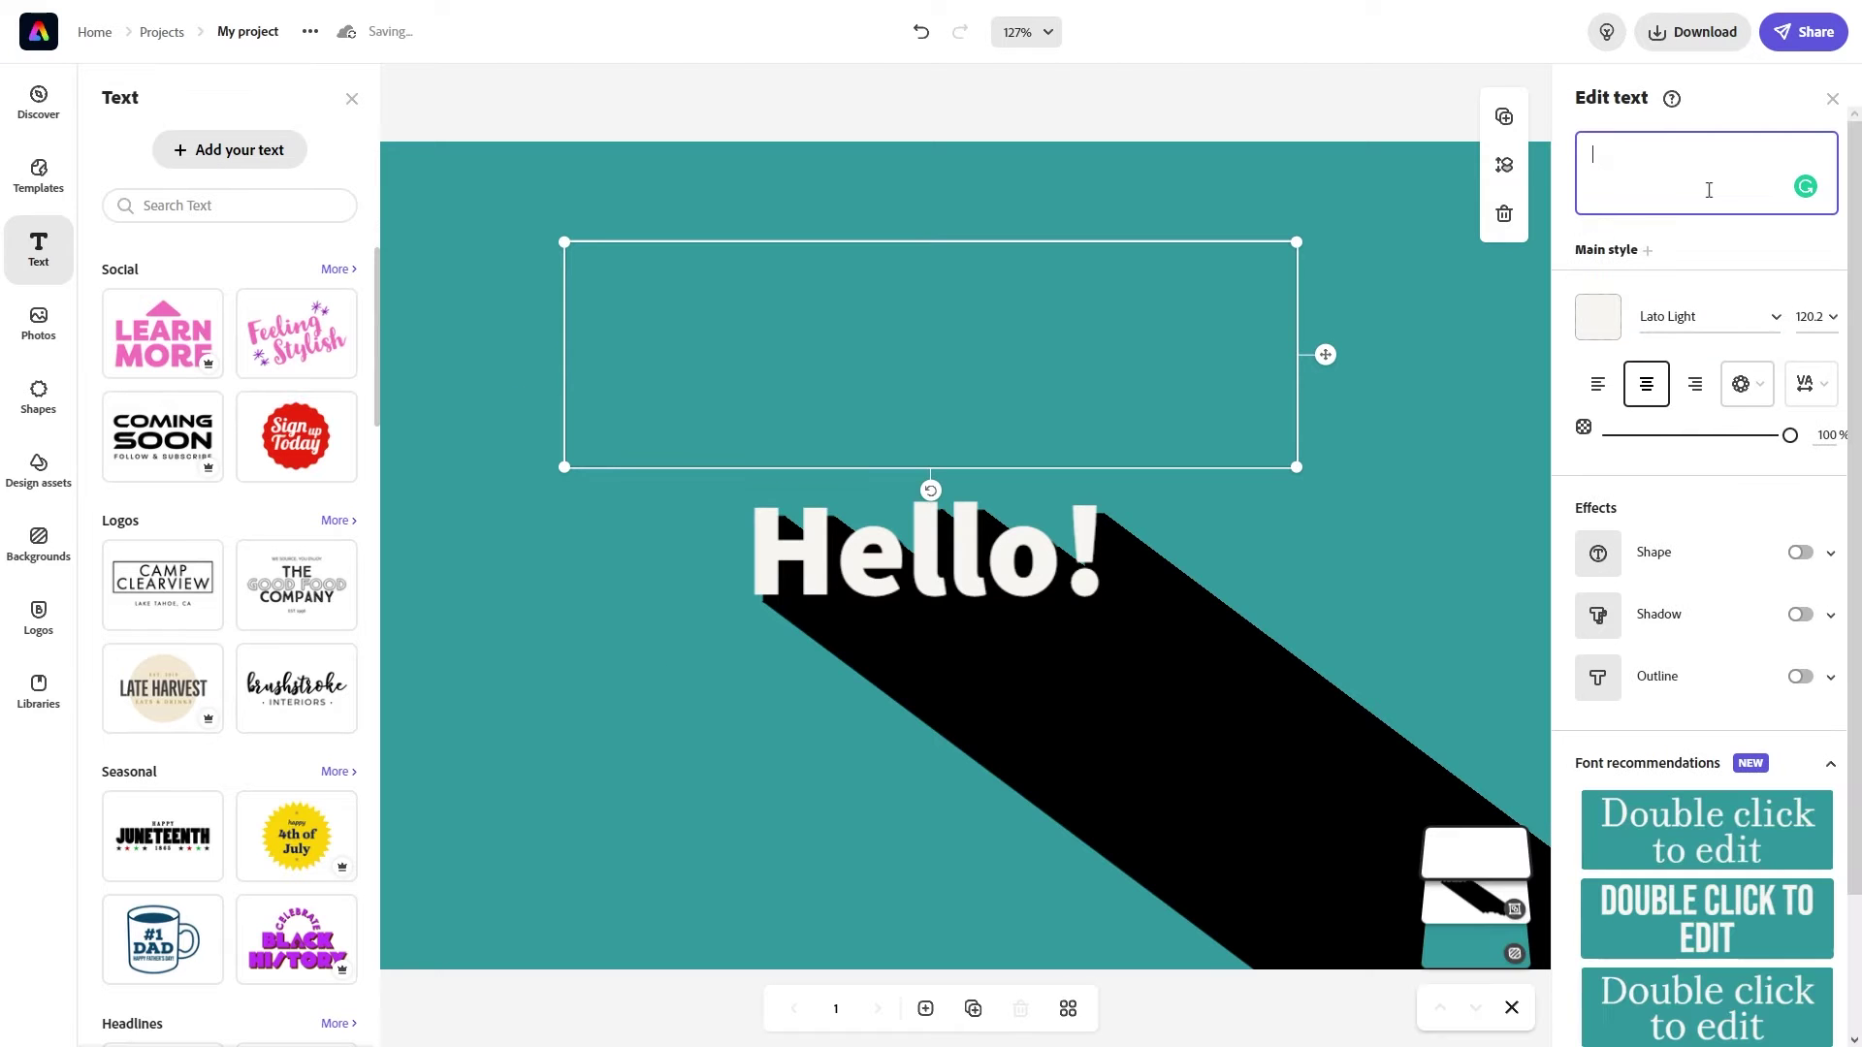
pyautogui.click(352, 99)
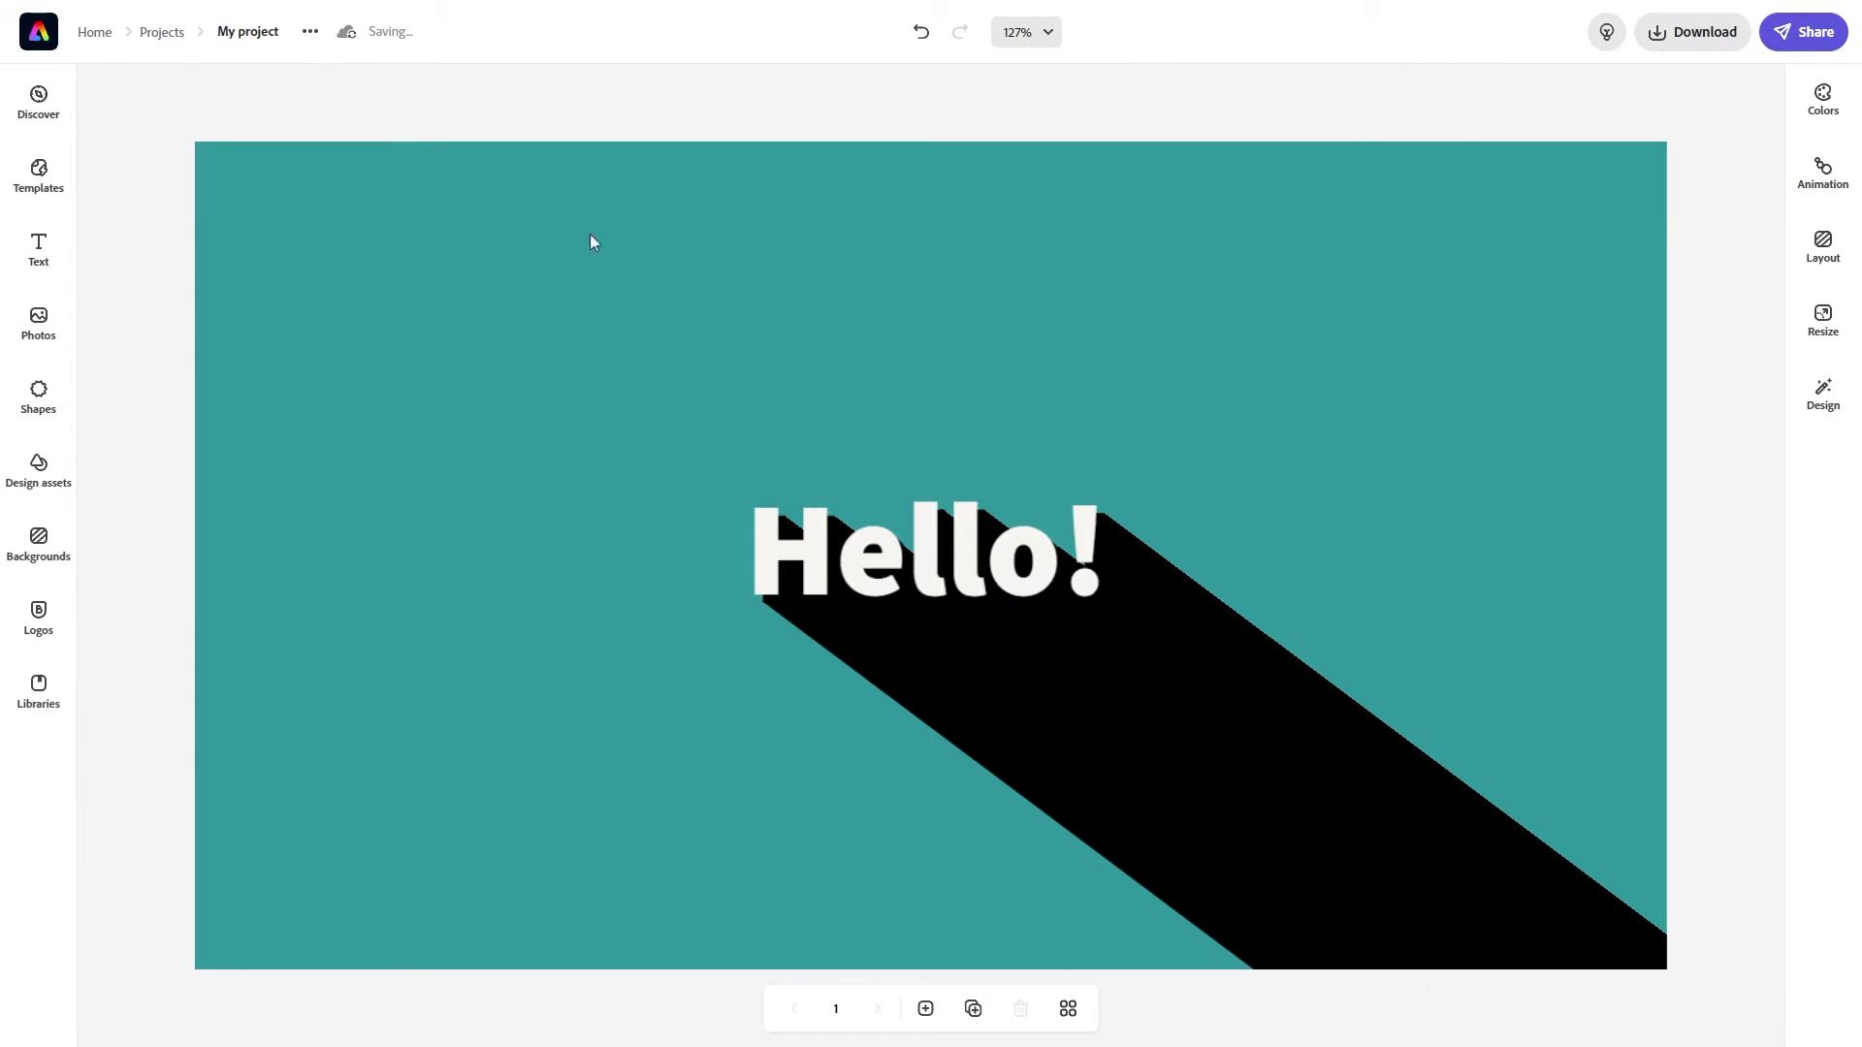
# Add a new text element reading "Hi!" to the design
pyautogui.click(27, 250)
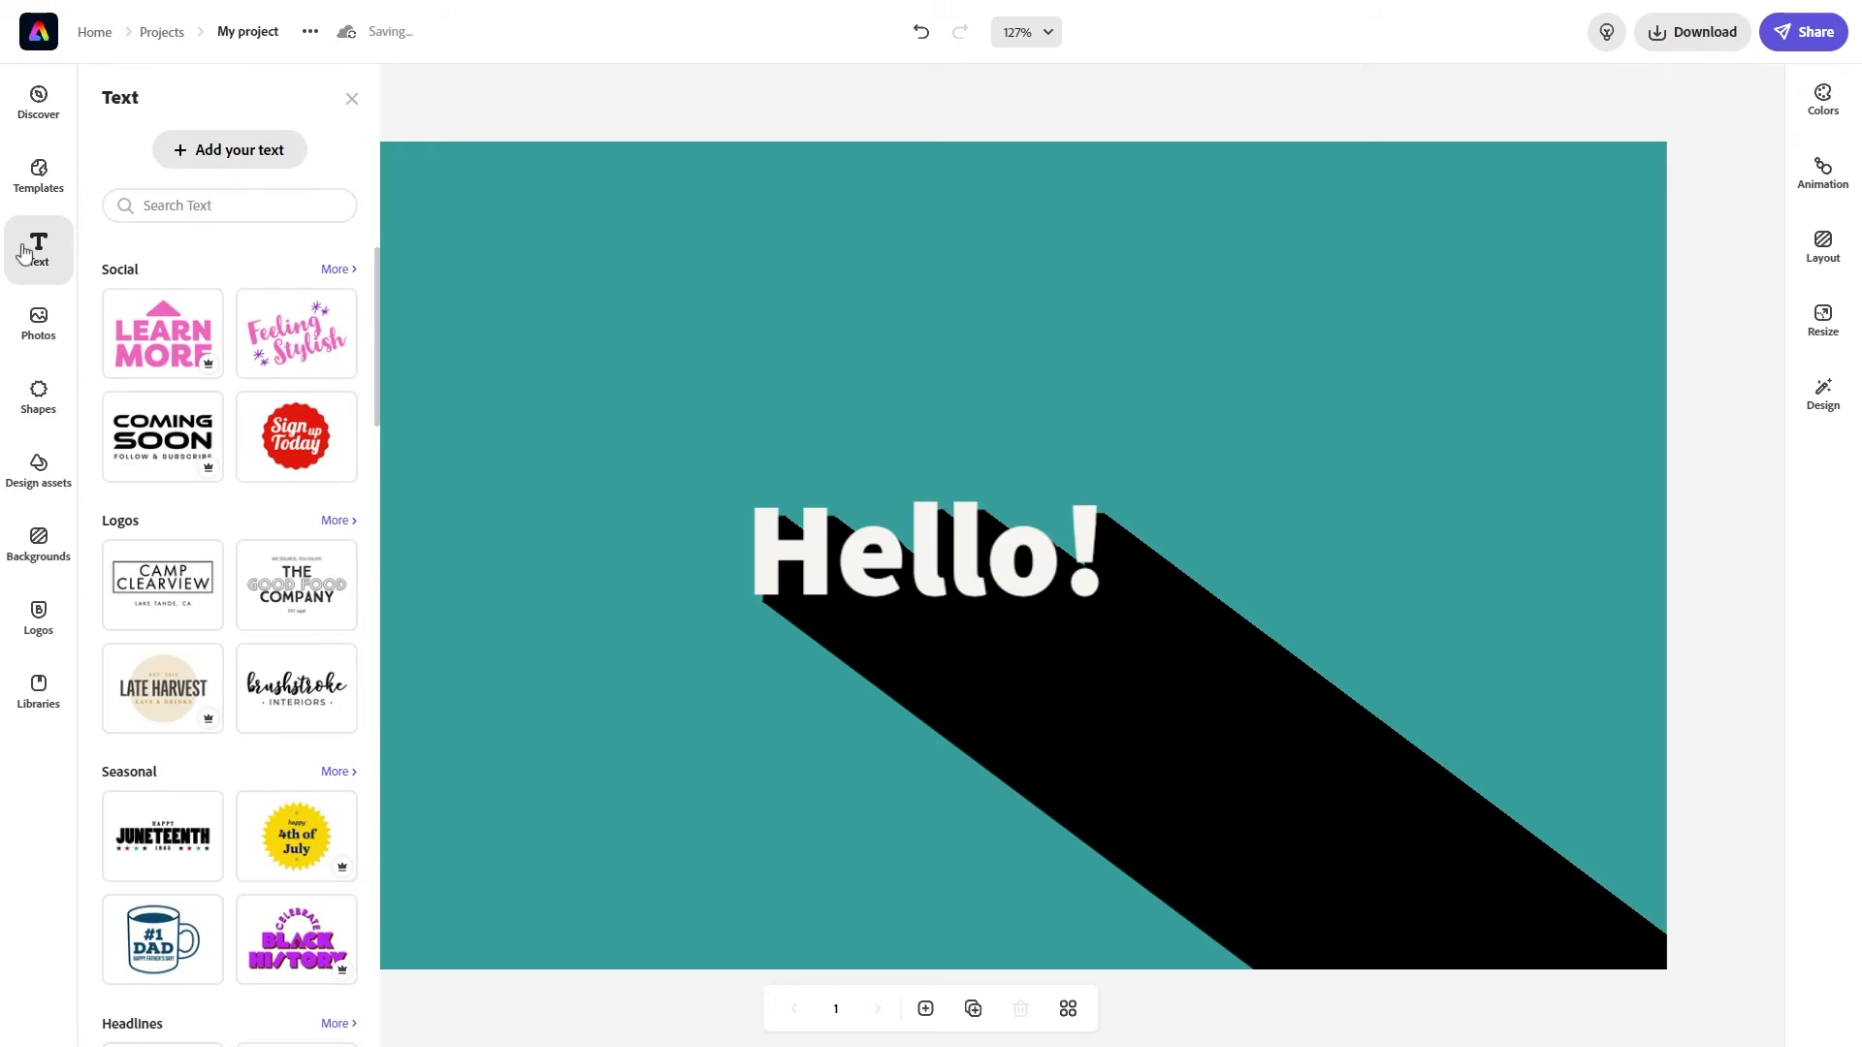
pyautogui.click(264, 151)
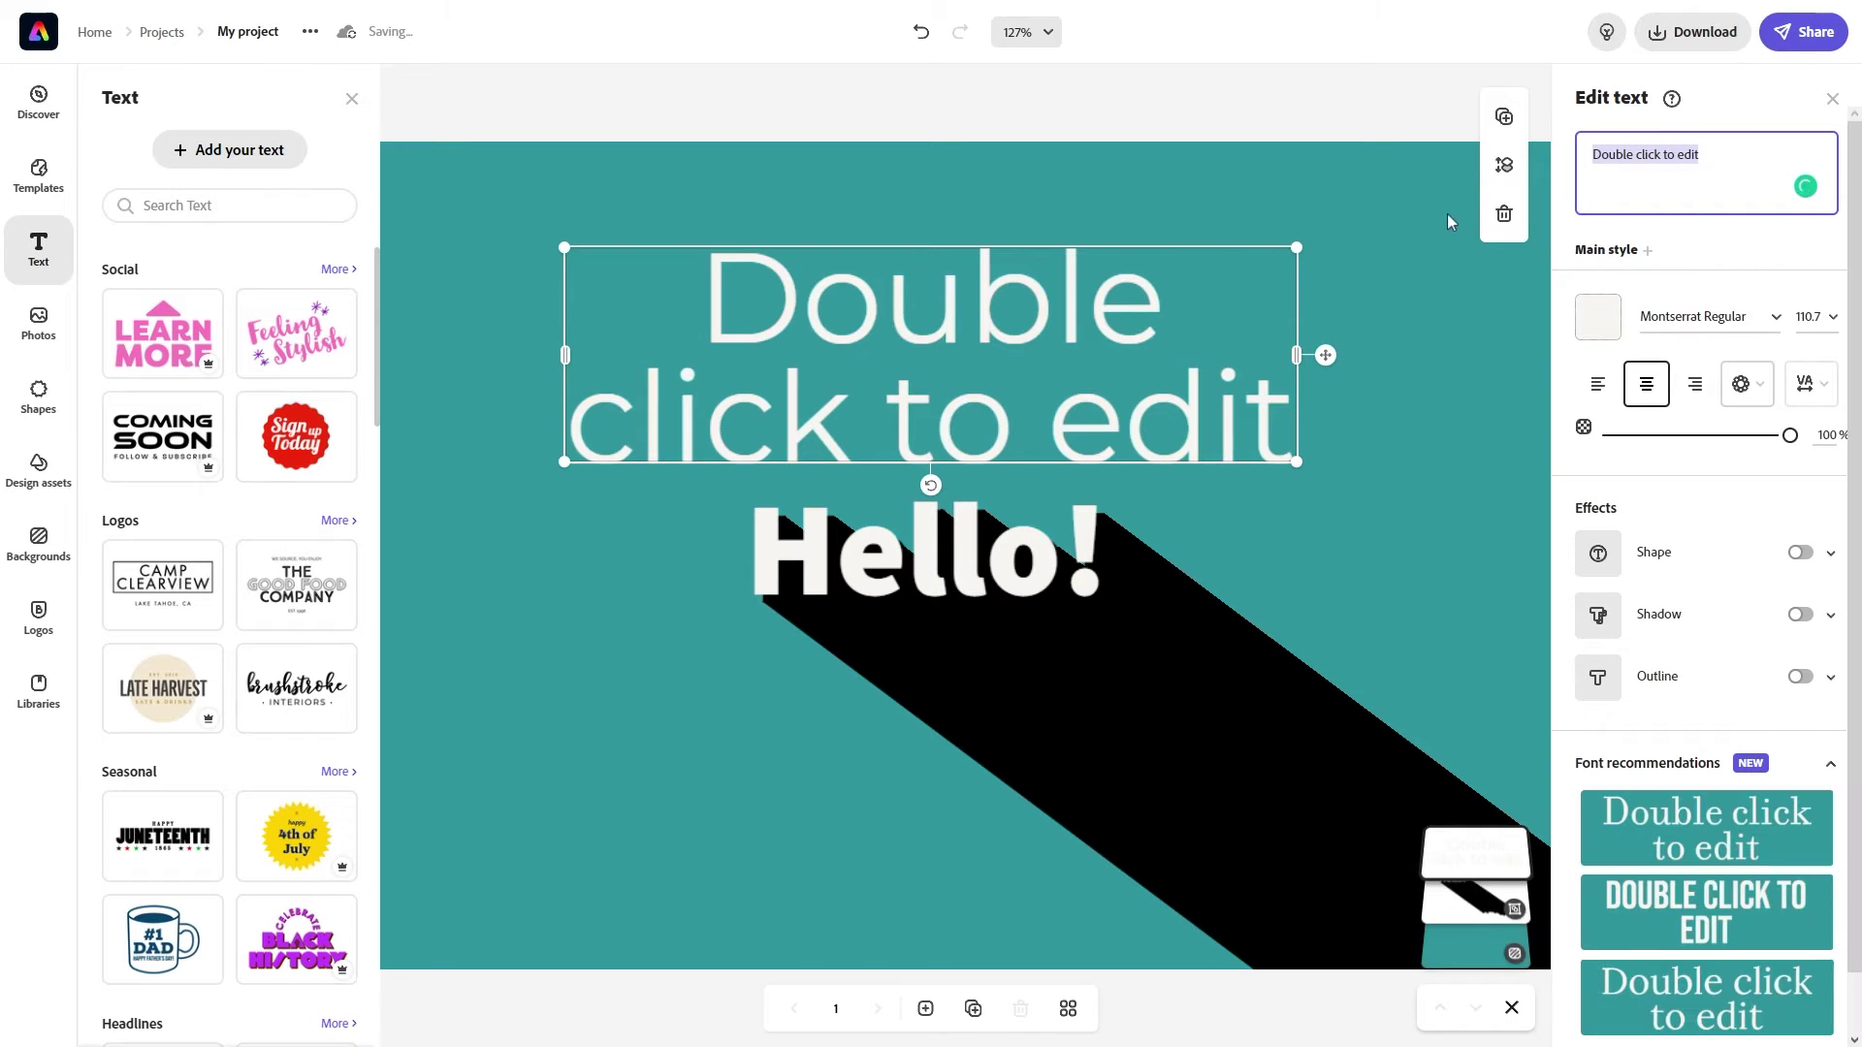
pyautogui.press('BackSpace')
pyautogui.write('Hi')
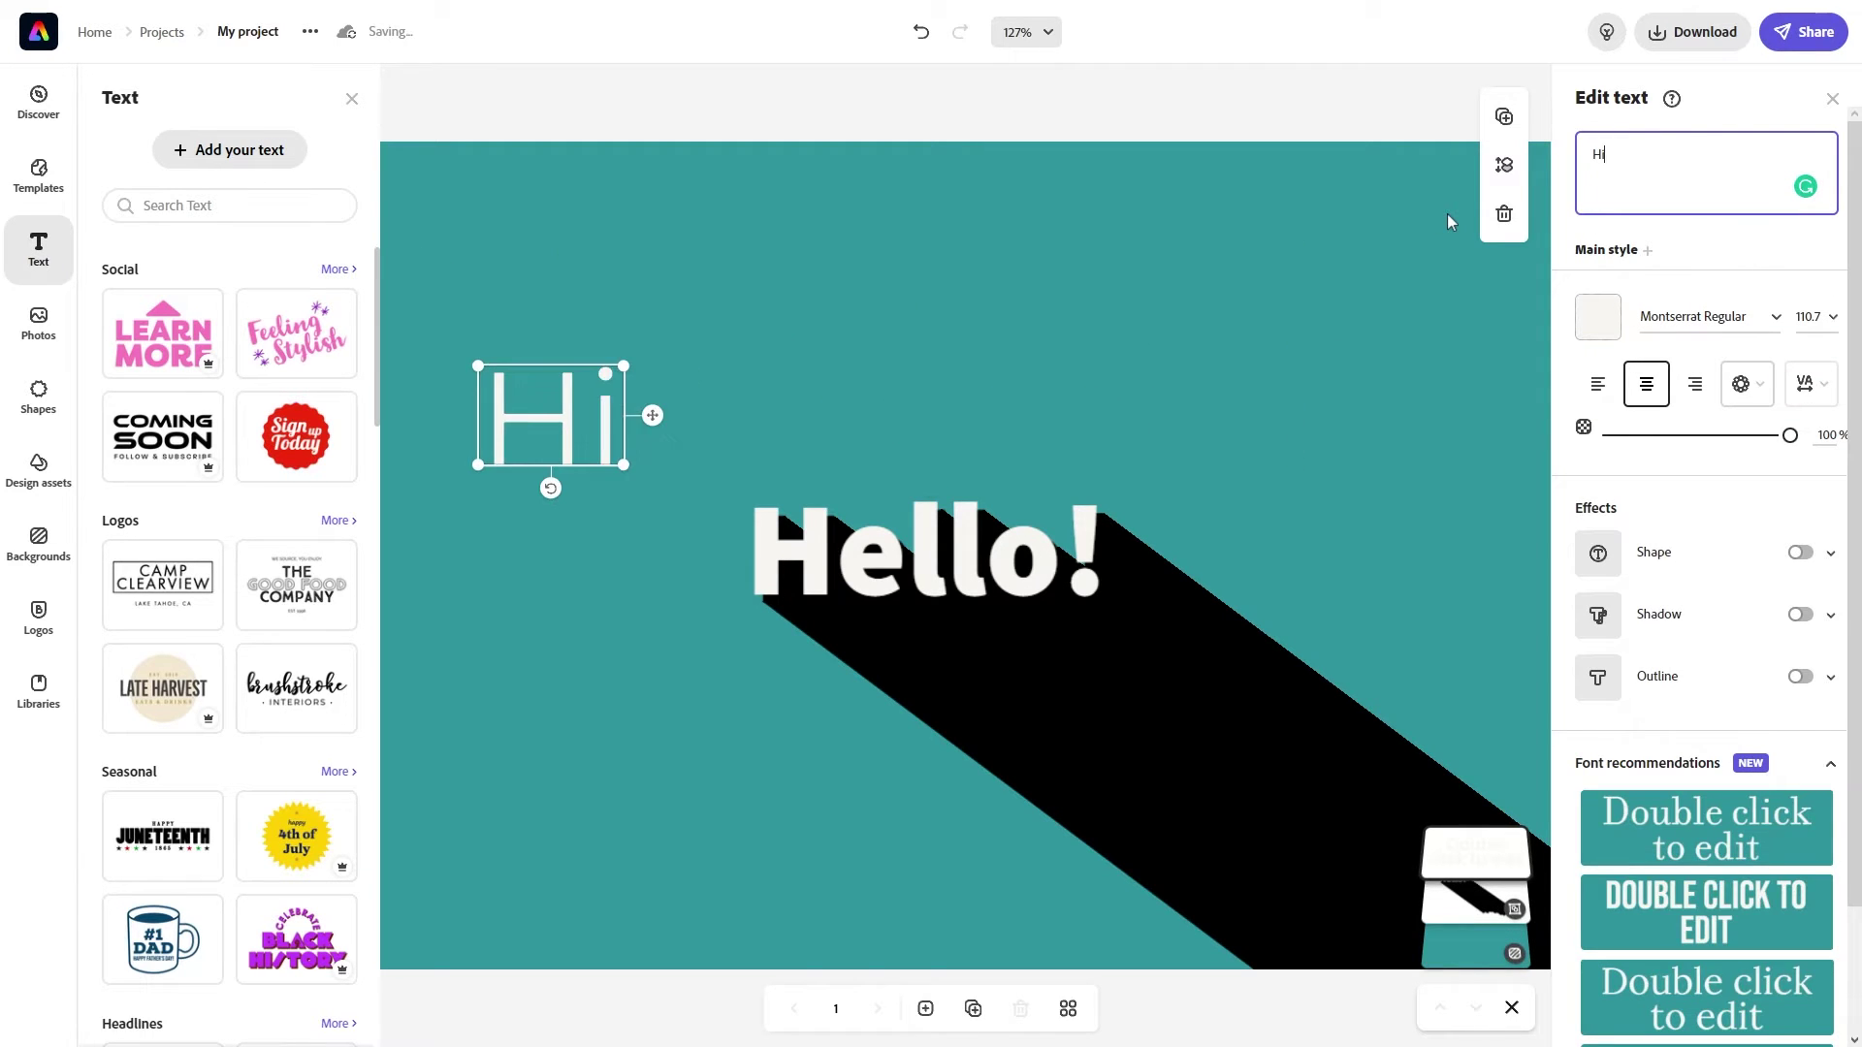
pyautogui.write('!')
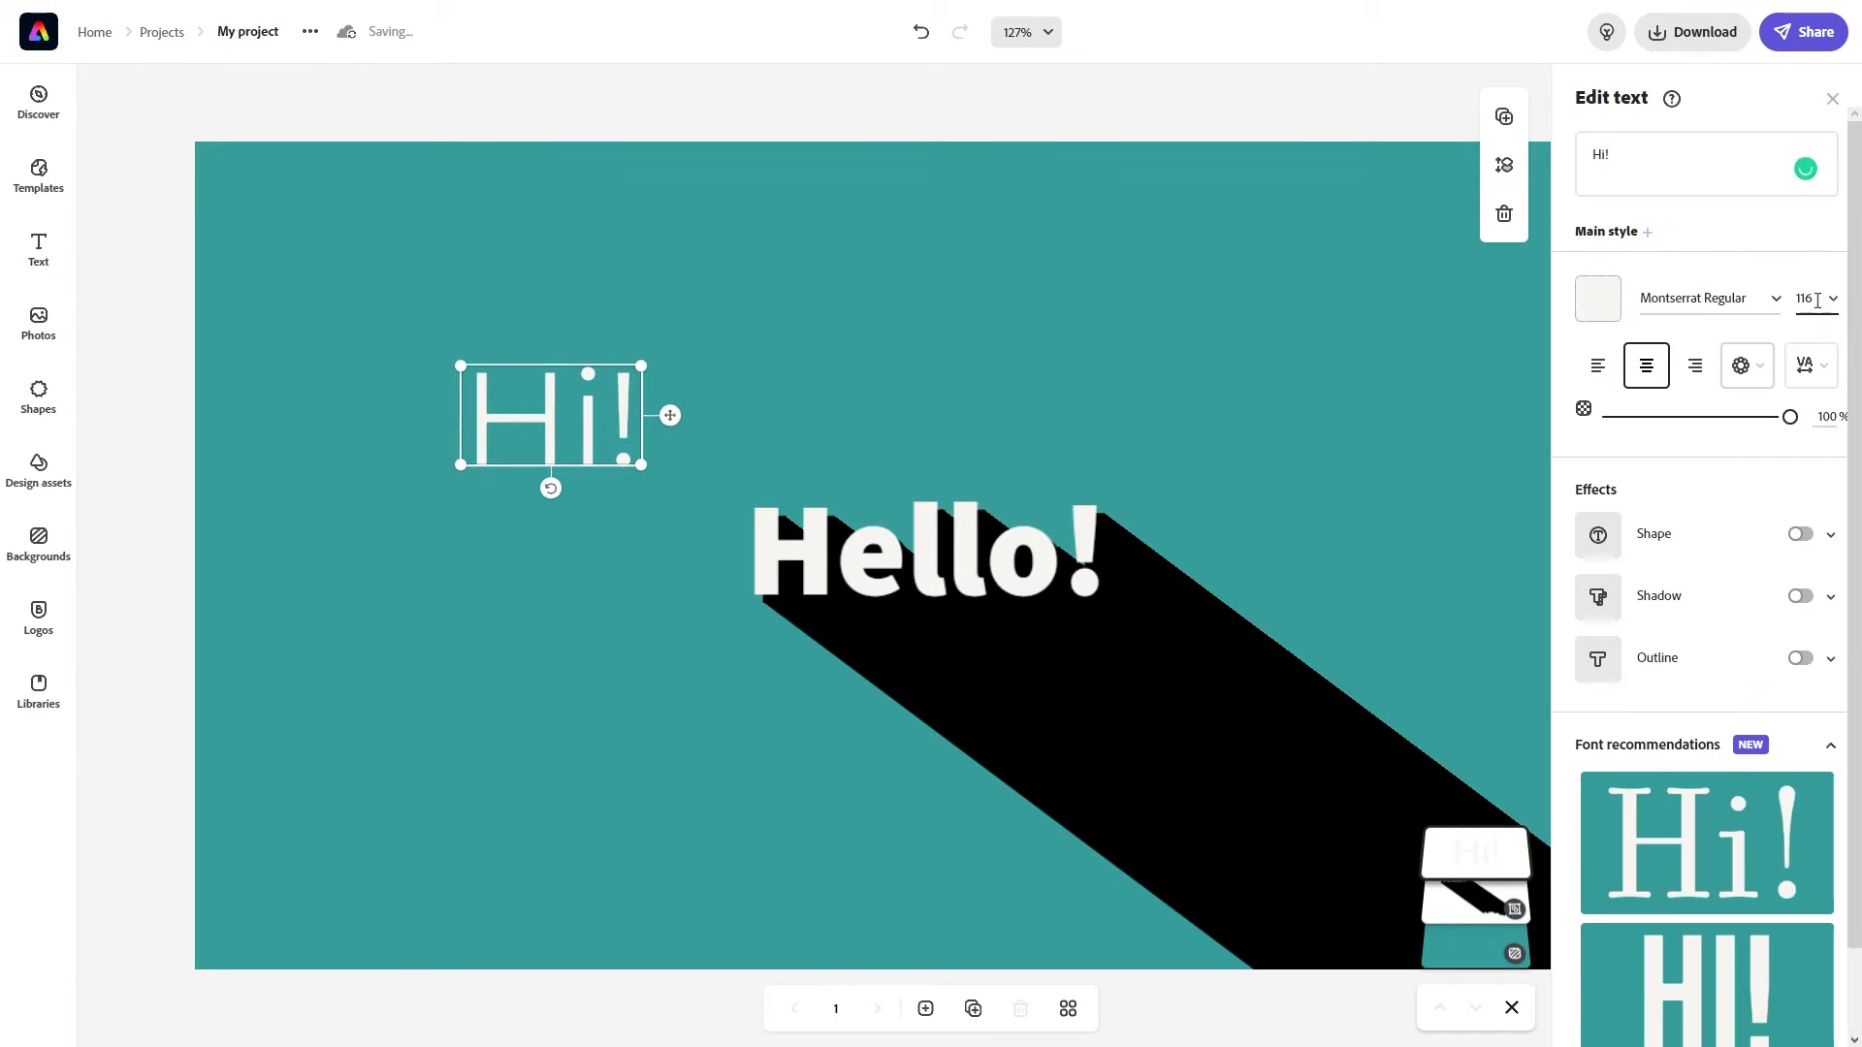
# Set the "Hi!" text in Source Sans Pro Black to match "Hello!" and move it below and to the left of "Hello!"
pyautogui.click(967, 539)
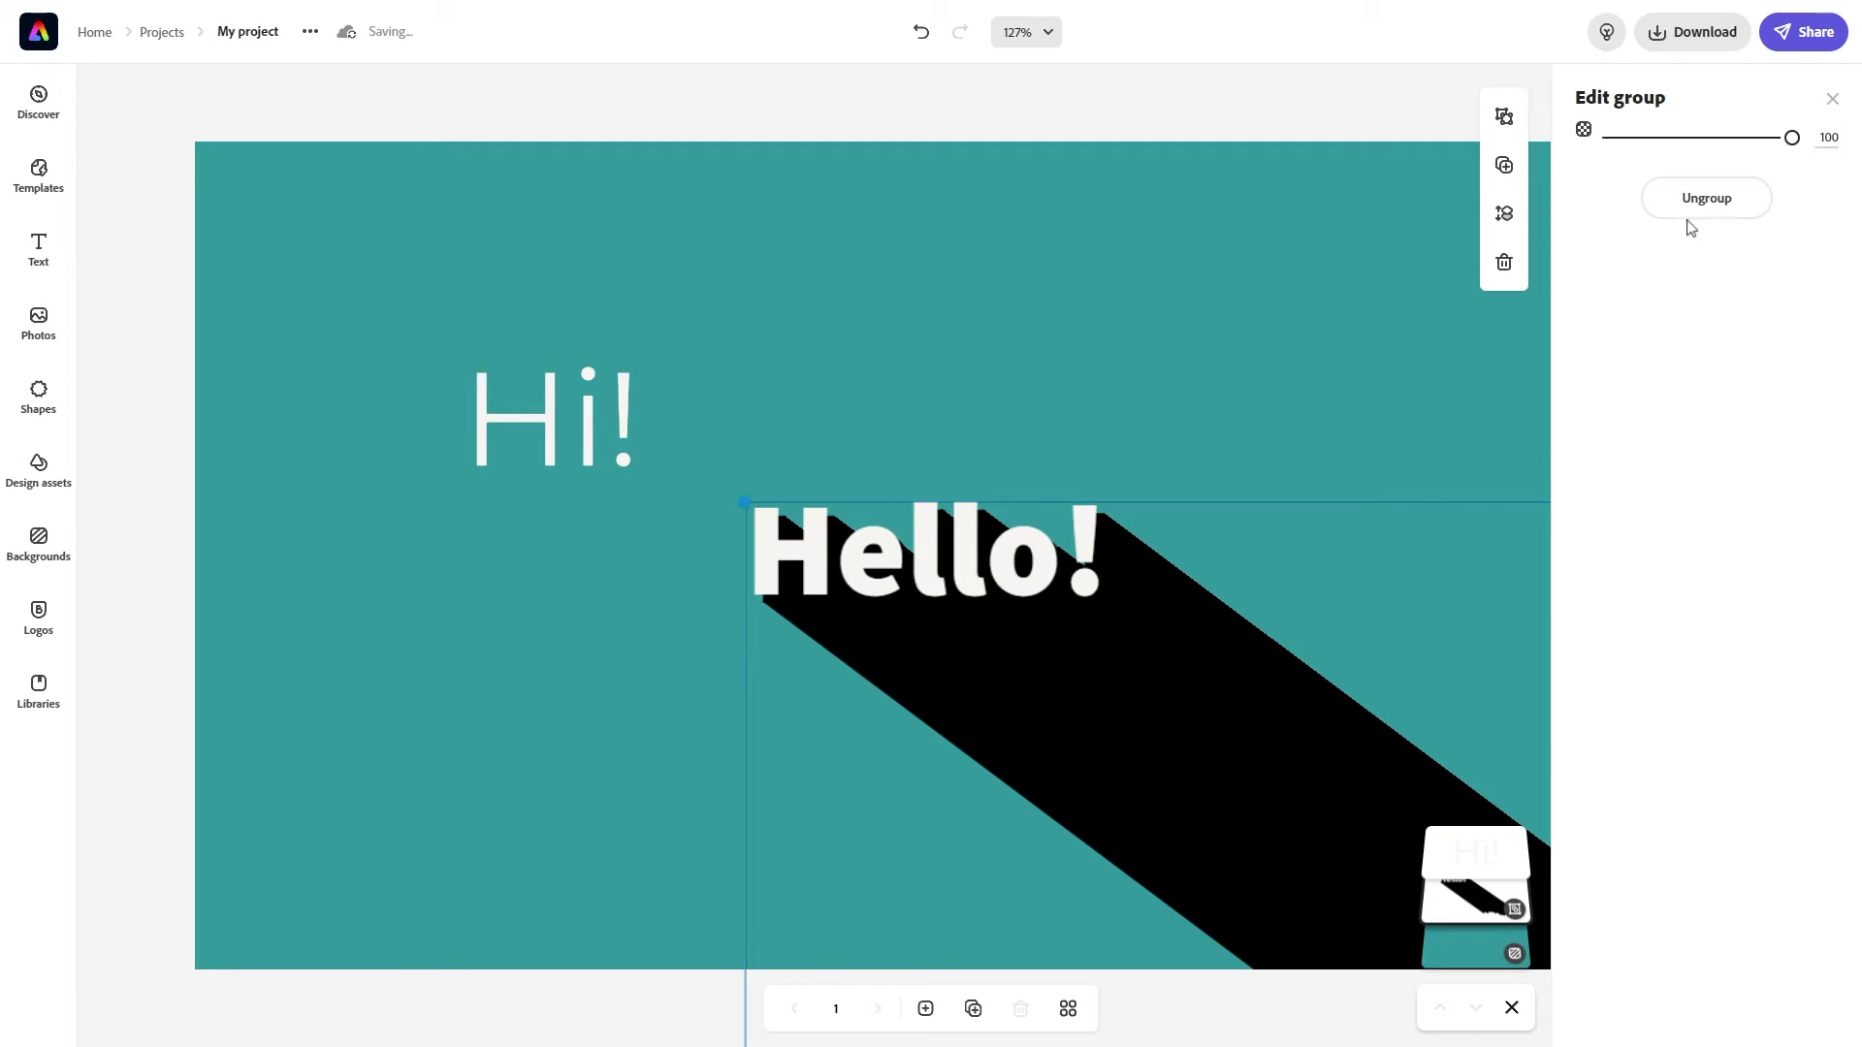
pyautogui.click(1013, 558)
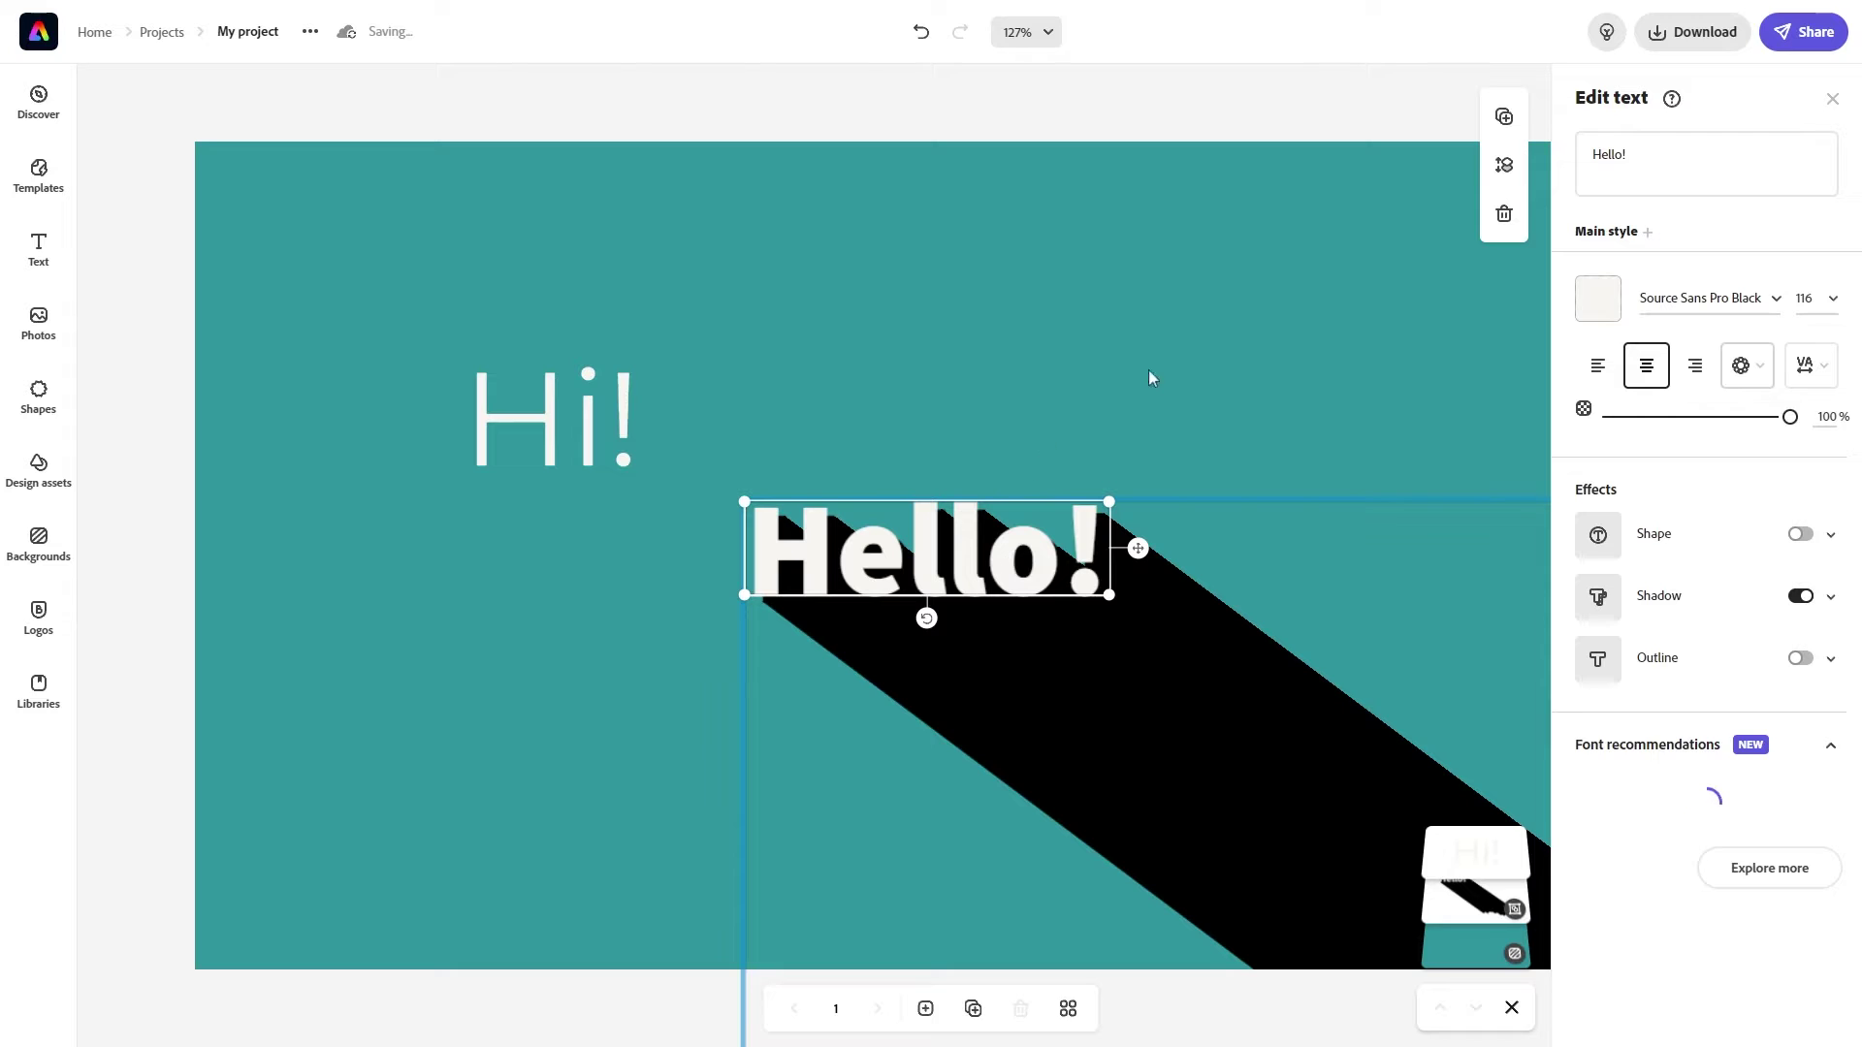
pyautogui.click(985, 341)
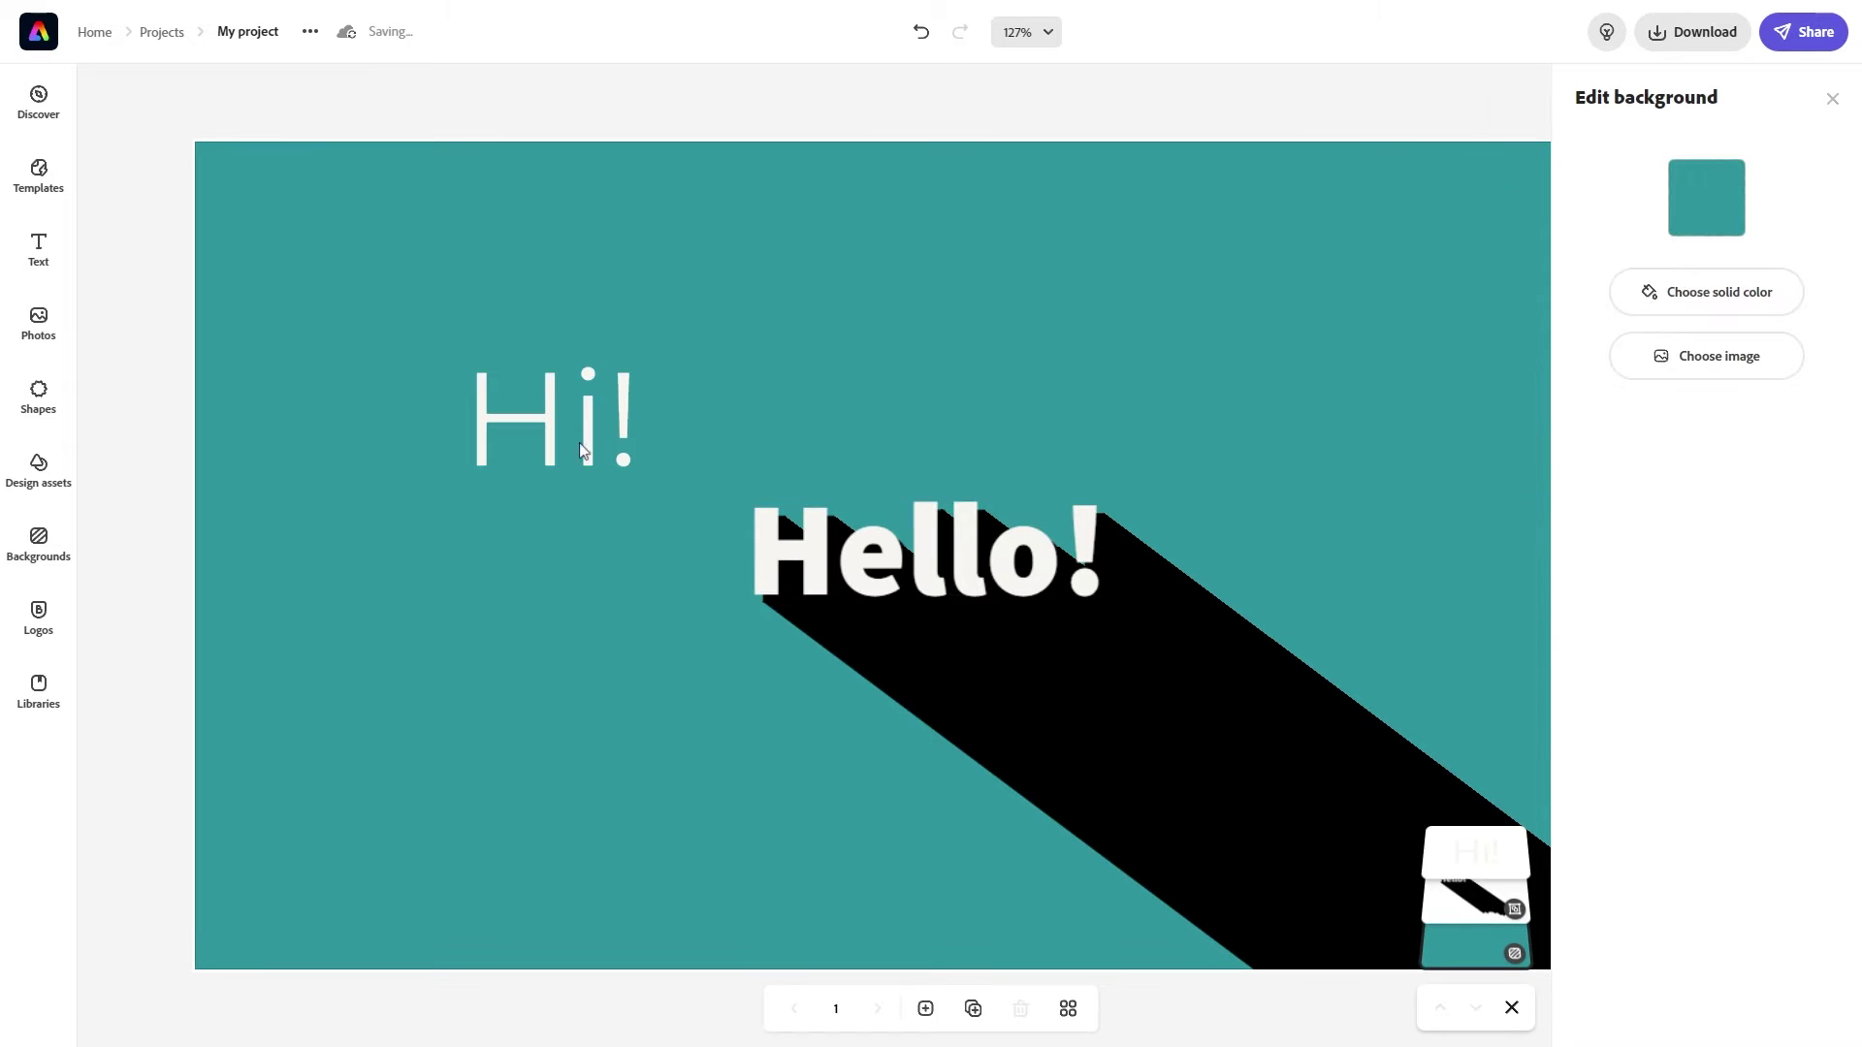
pyautogui.click(590, 440)
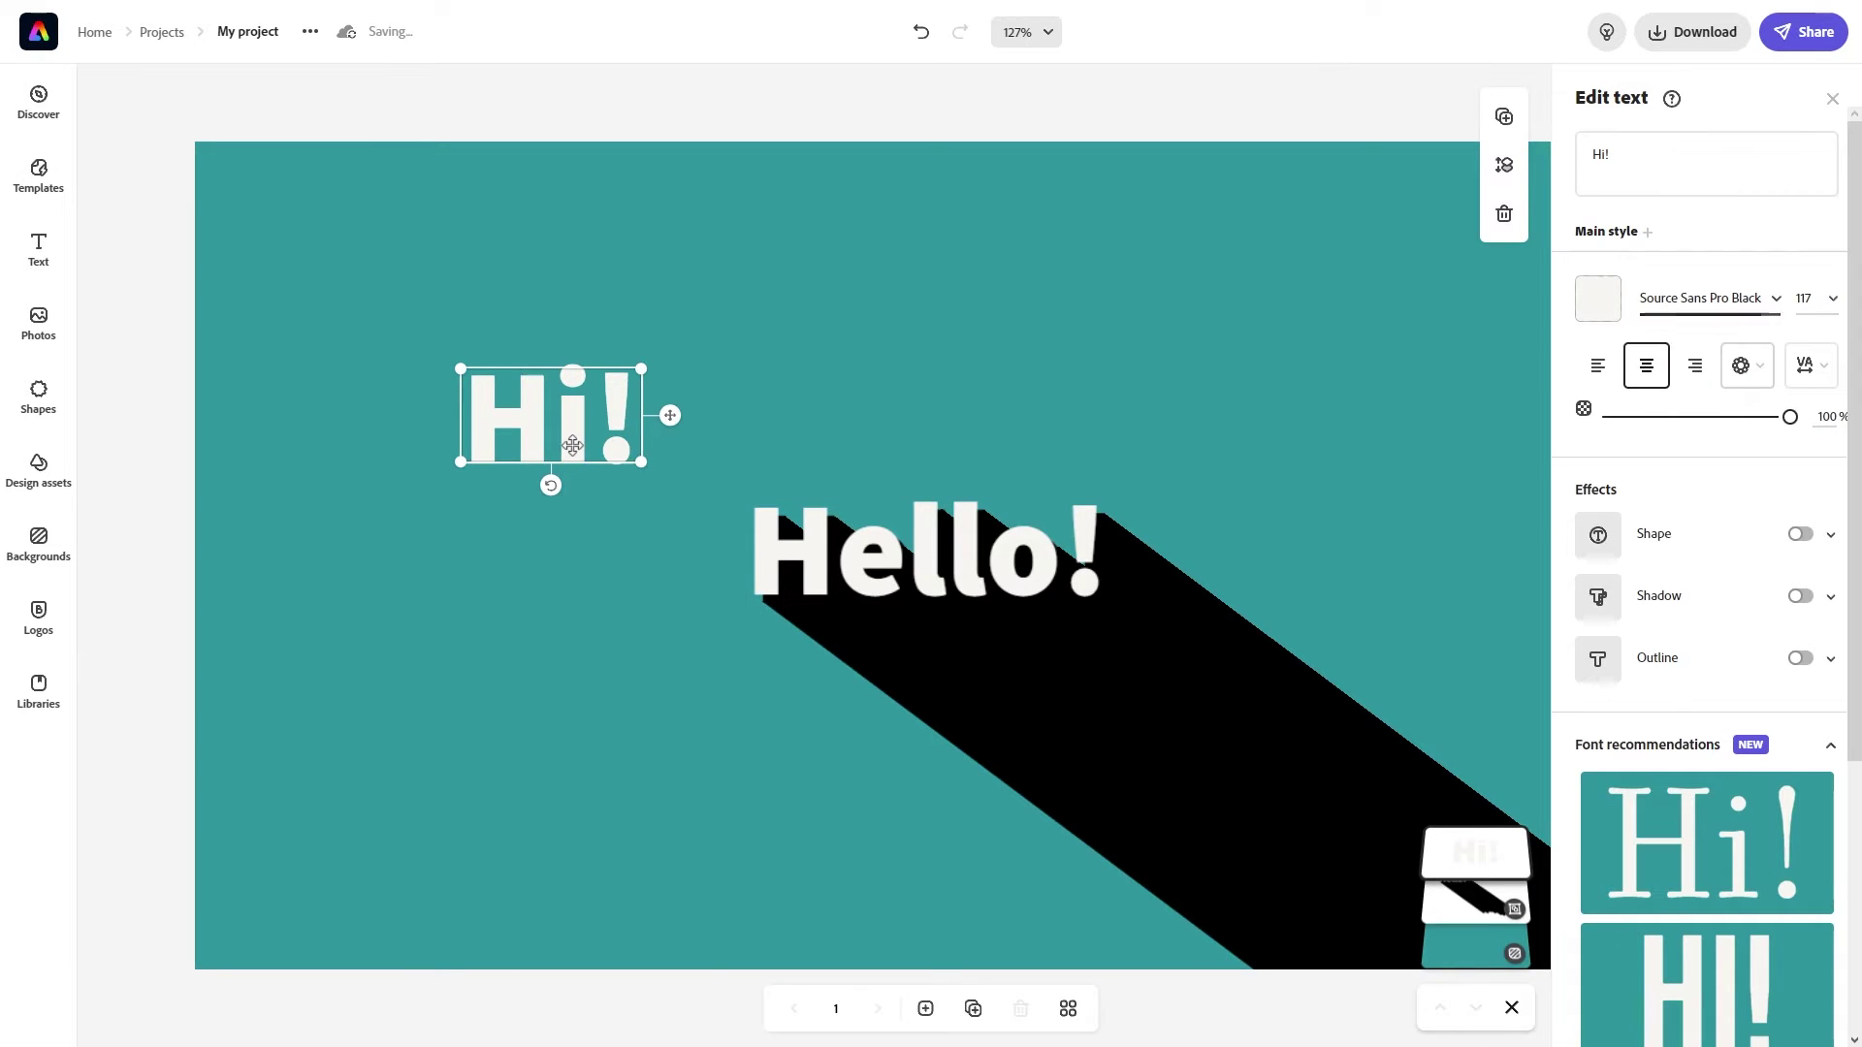
pyautogui.moveTo(571, 438); pyautogui.dragTo(675, 721)
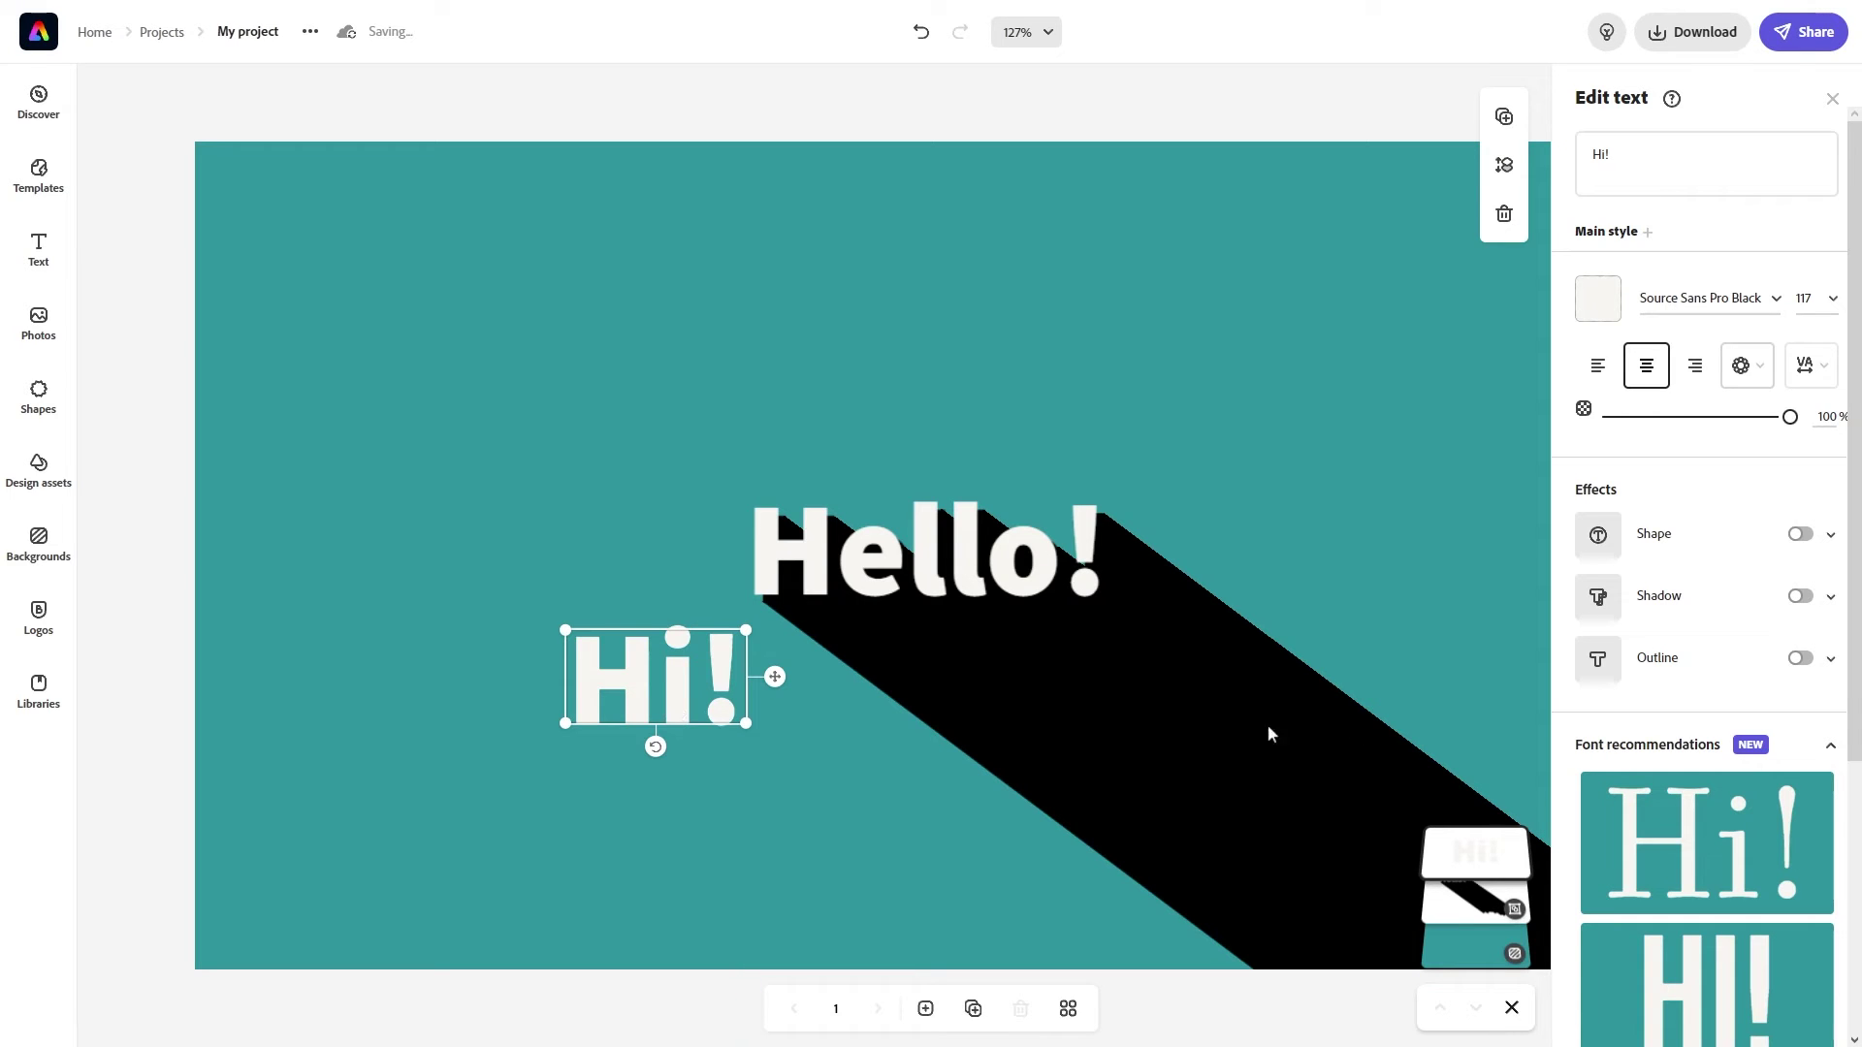
# Enable the shadow effect on the "Hi!" text and color the shadow black
pyautogui.click(1800, 598)
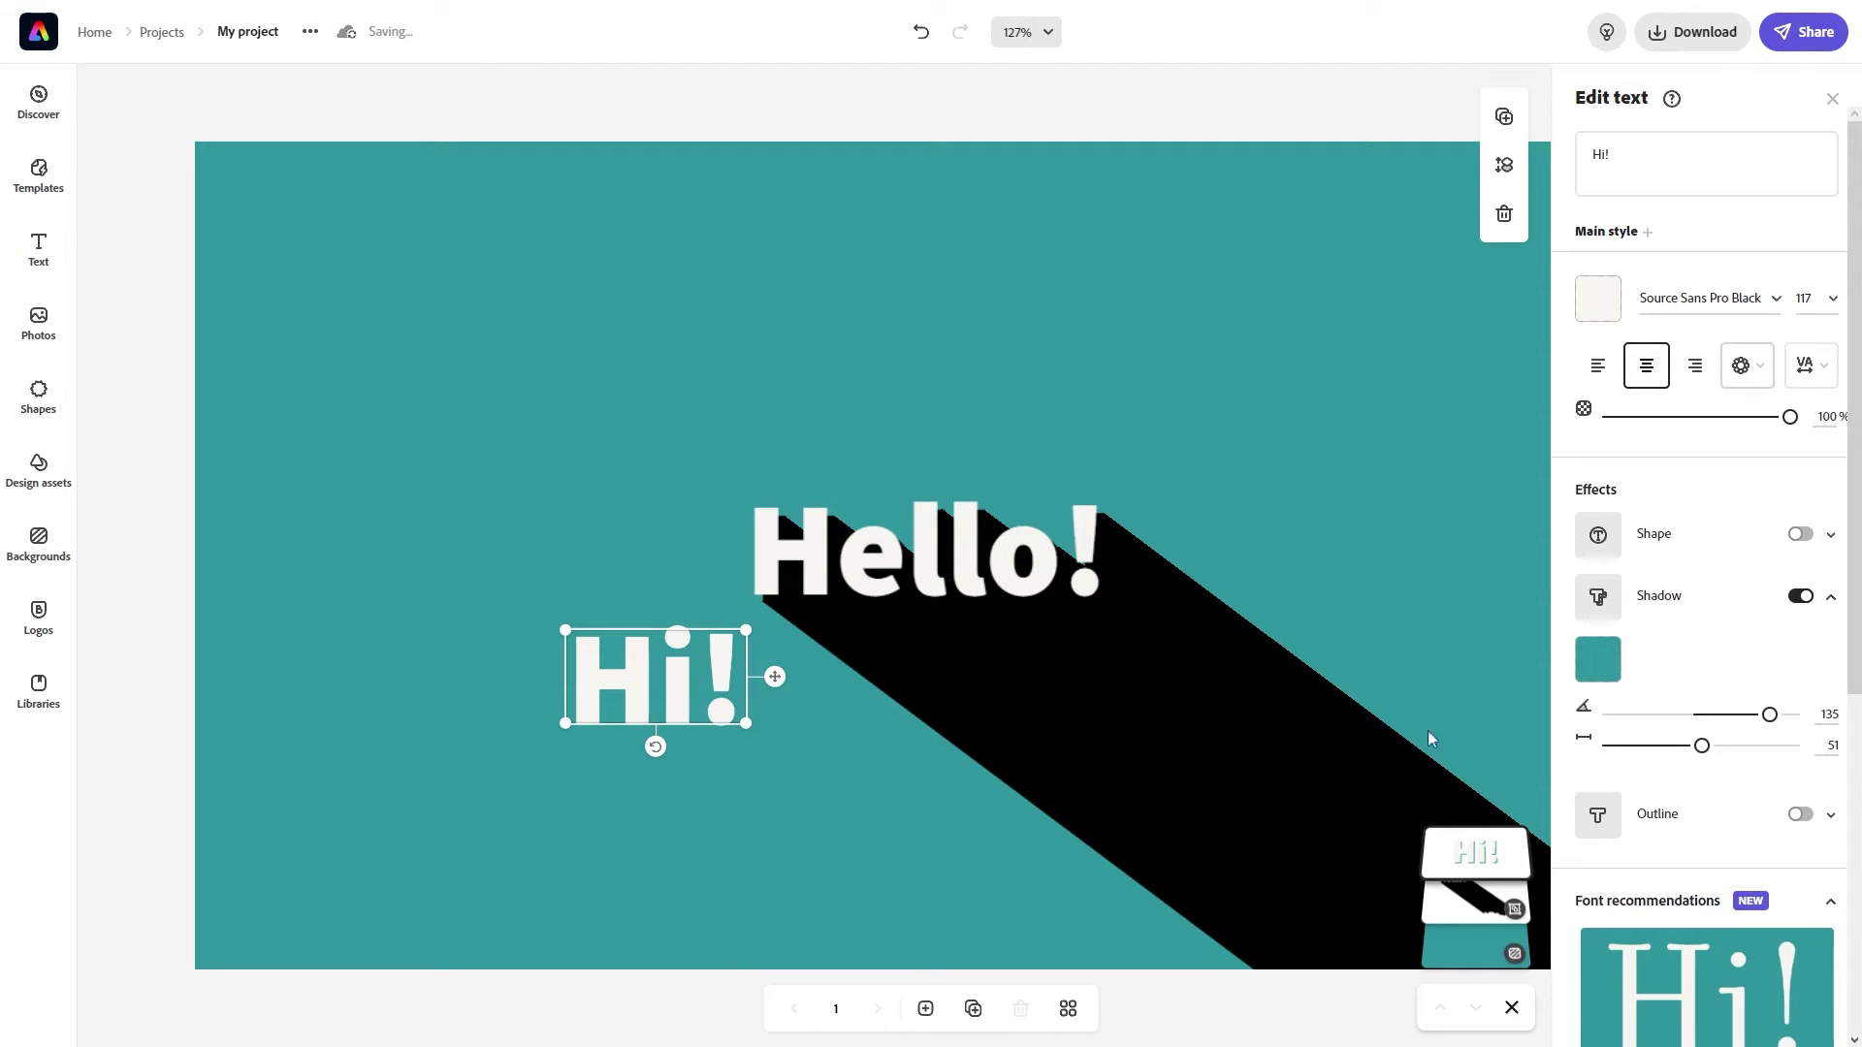
pyautogui.click(1598, 659)
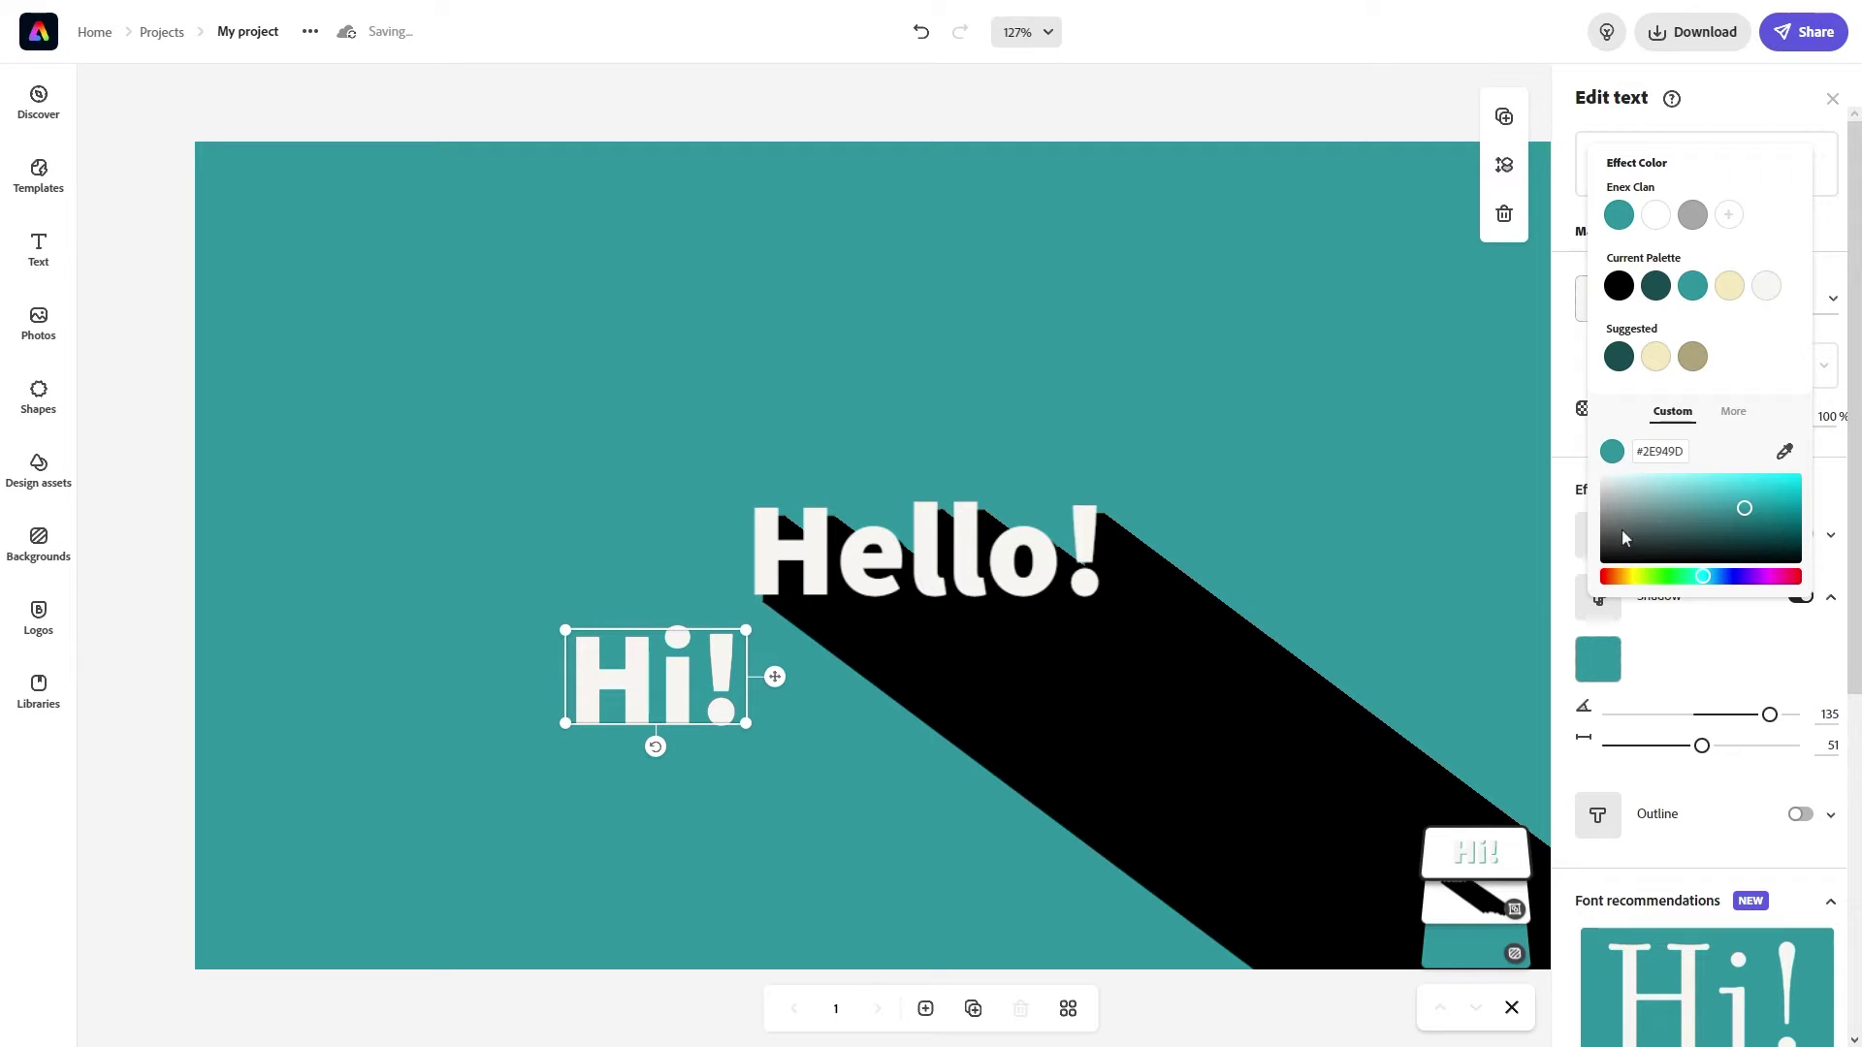
pyautogui.moveTo(1622, 530); pyautogui.dragTo(1520, 624)
pyautogui.click(1122, 645)
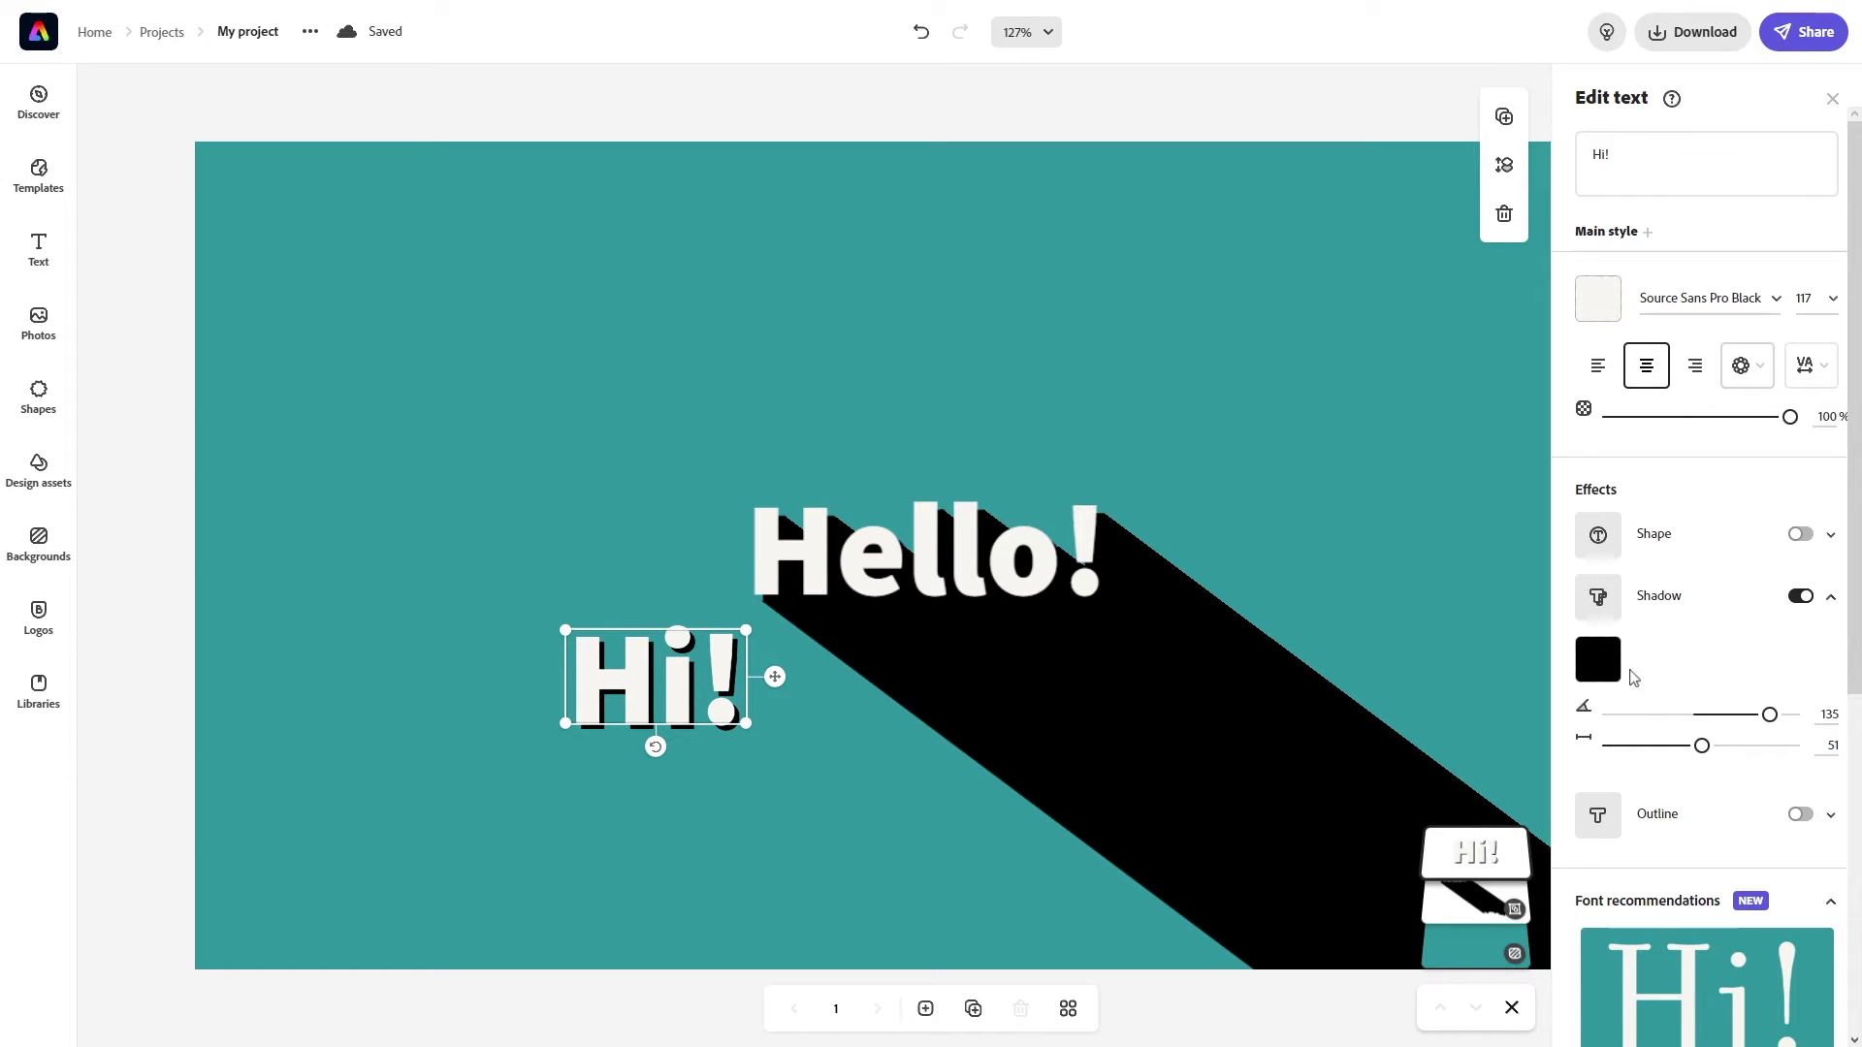
# Set the shadow angle of the "Hi!" text to -135
pyautogui.moveTo(1770, 717); pyautogui.dragTo(1625, 716)
pyautogui.click(1836, 716)
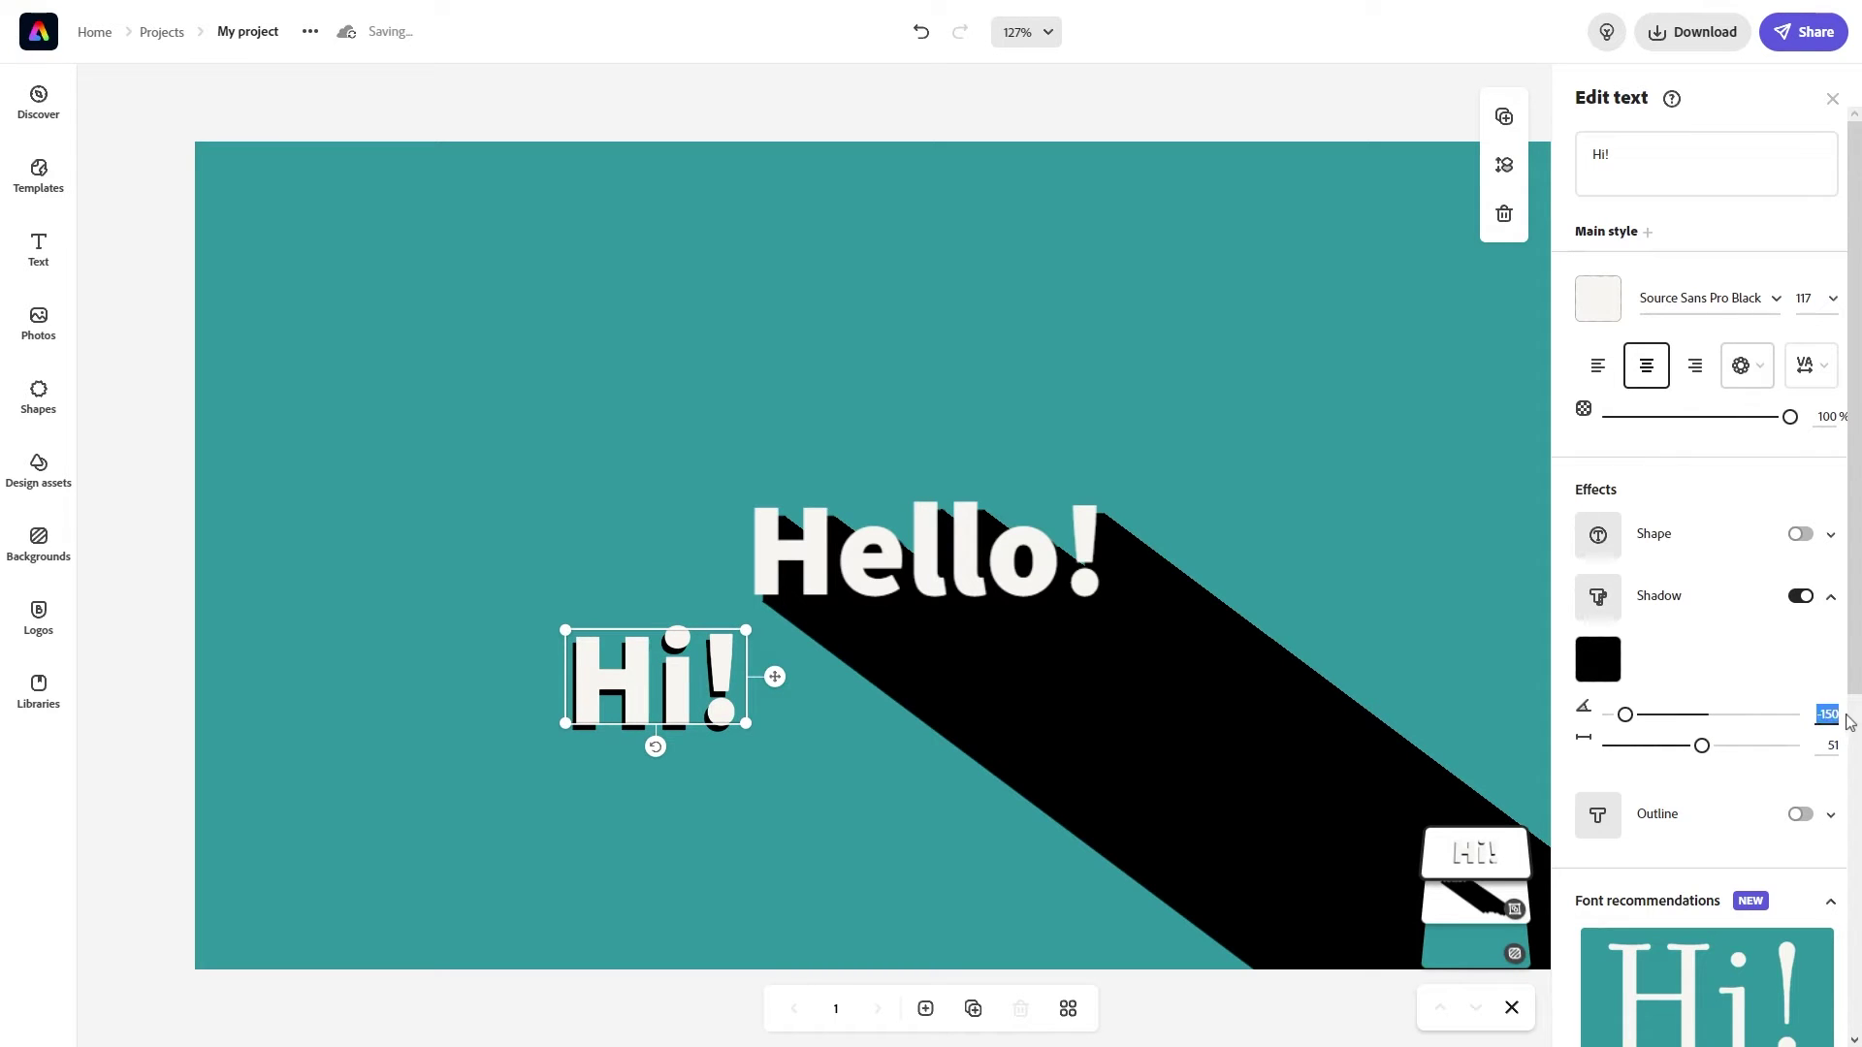
pyautogui.click(1833, 715)
pyautogui.write('35')
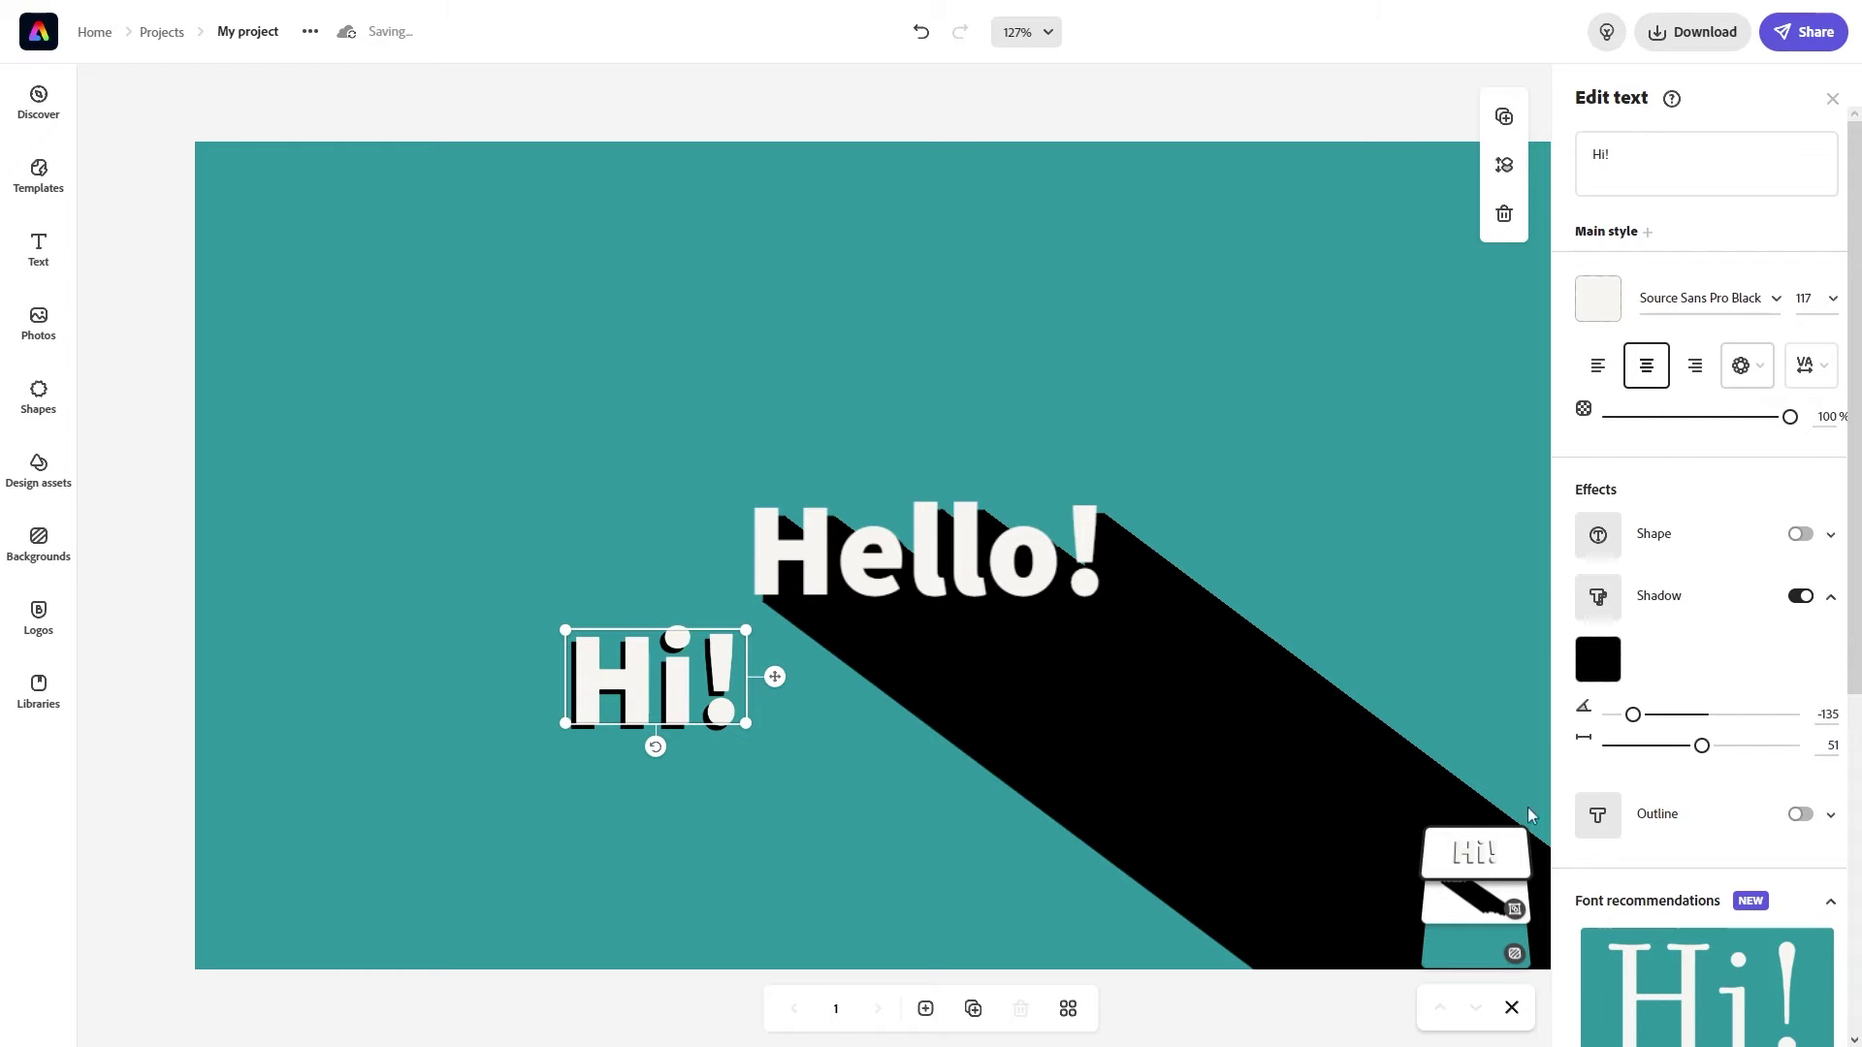
pyautogui.click(1026, 776)
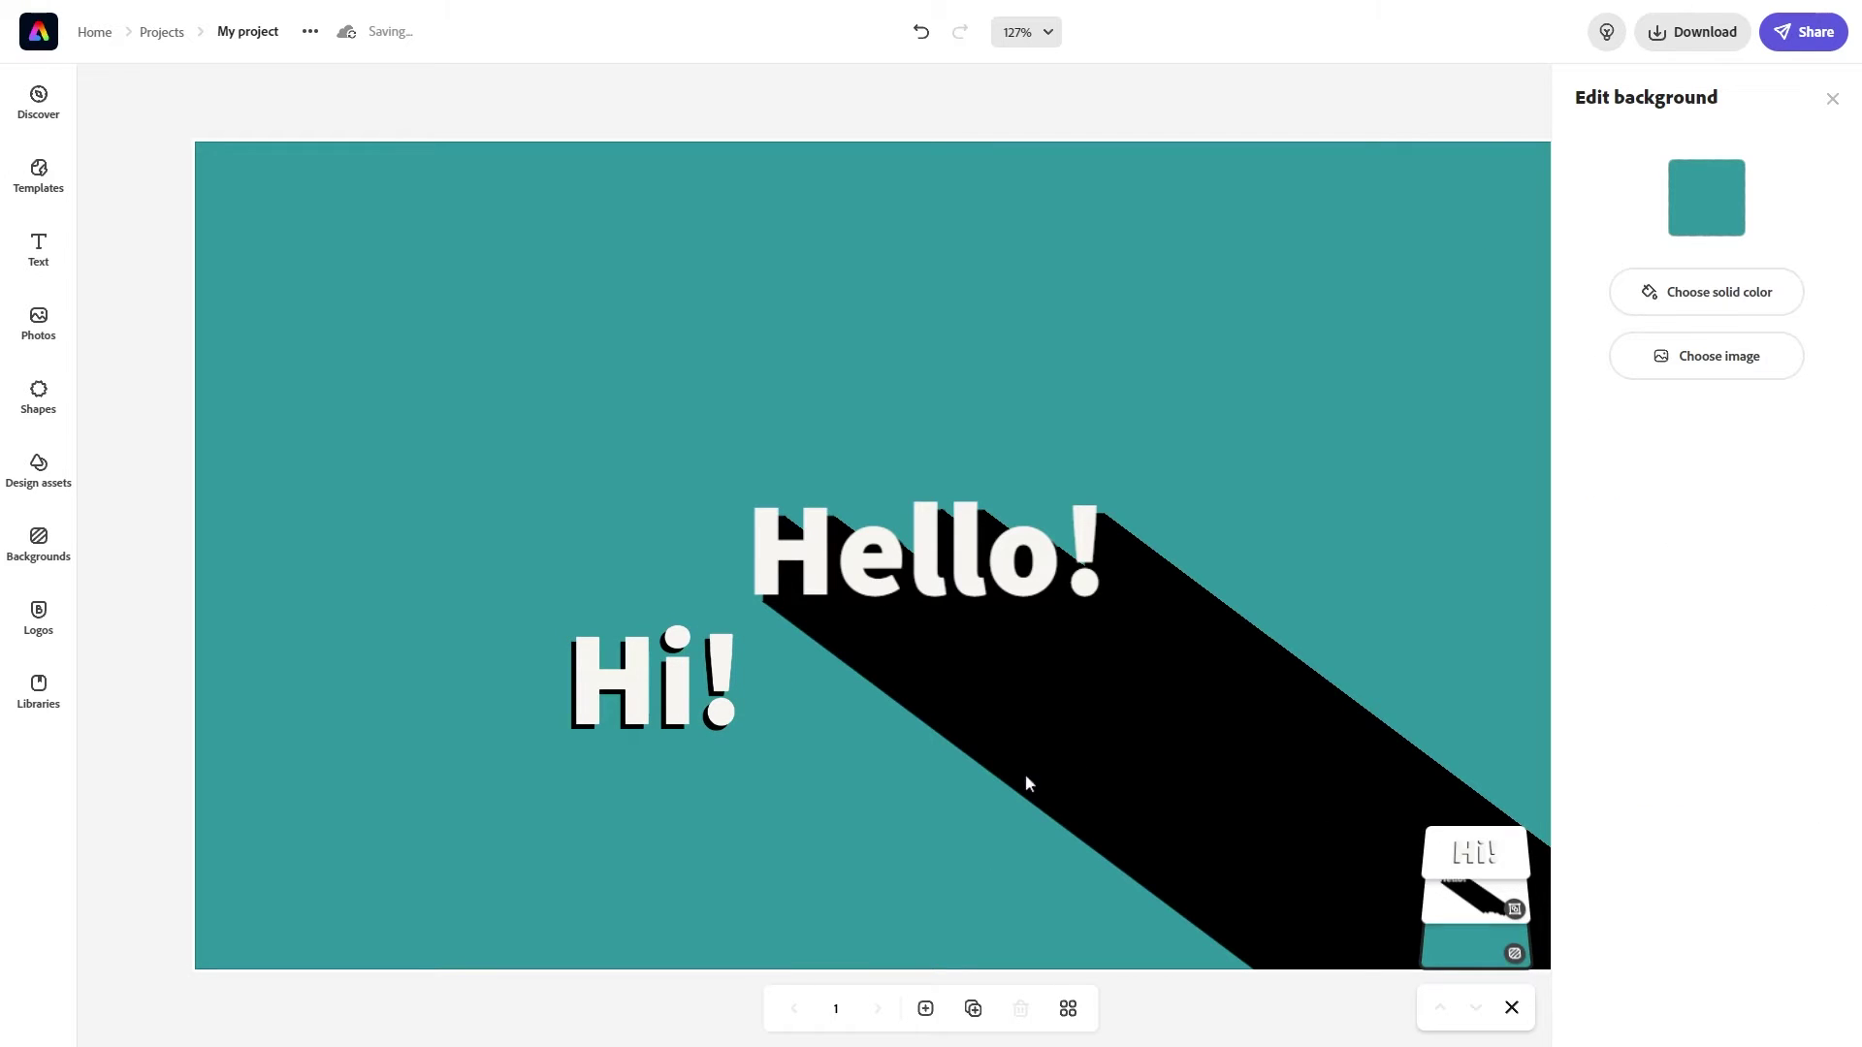
# Add a square shape and turn it into a long, thin horizontal bar with a black fill
pyautogui.click(38, 392)
pyautogui.click(226, 358)
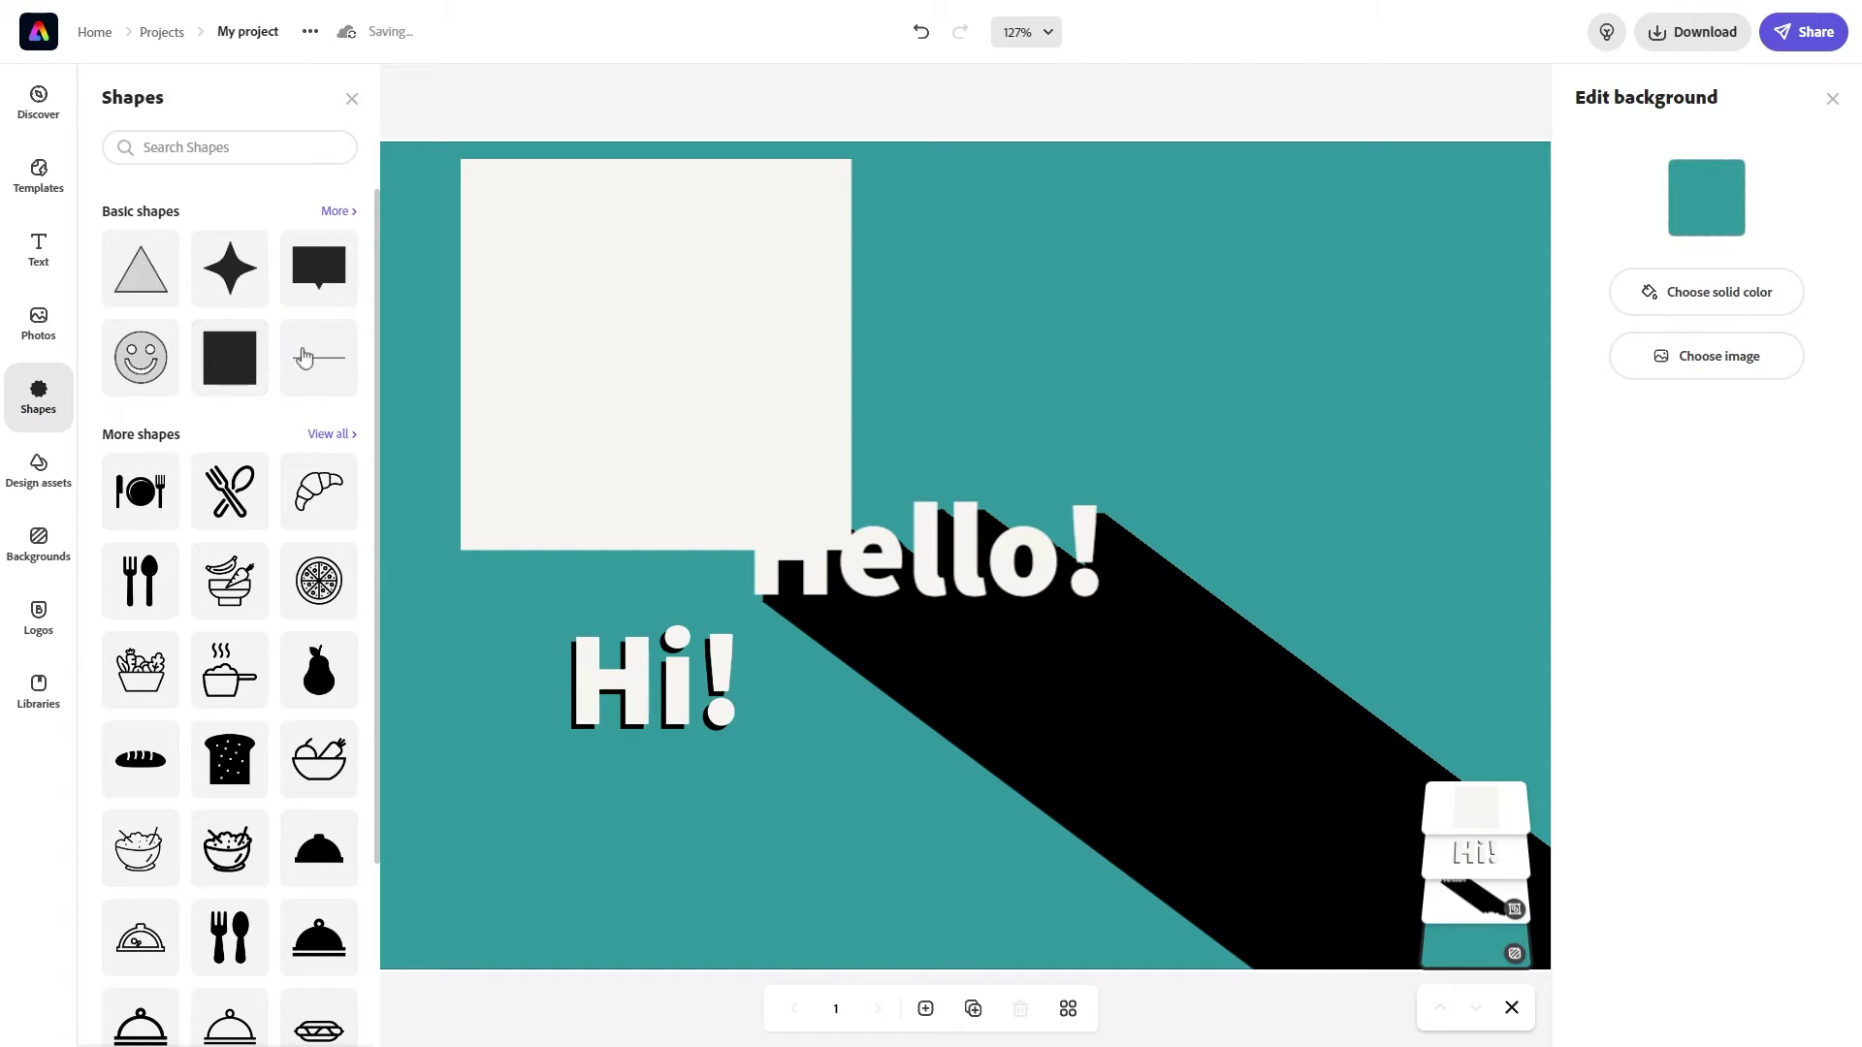
pyautogui.click(355, 105)
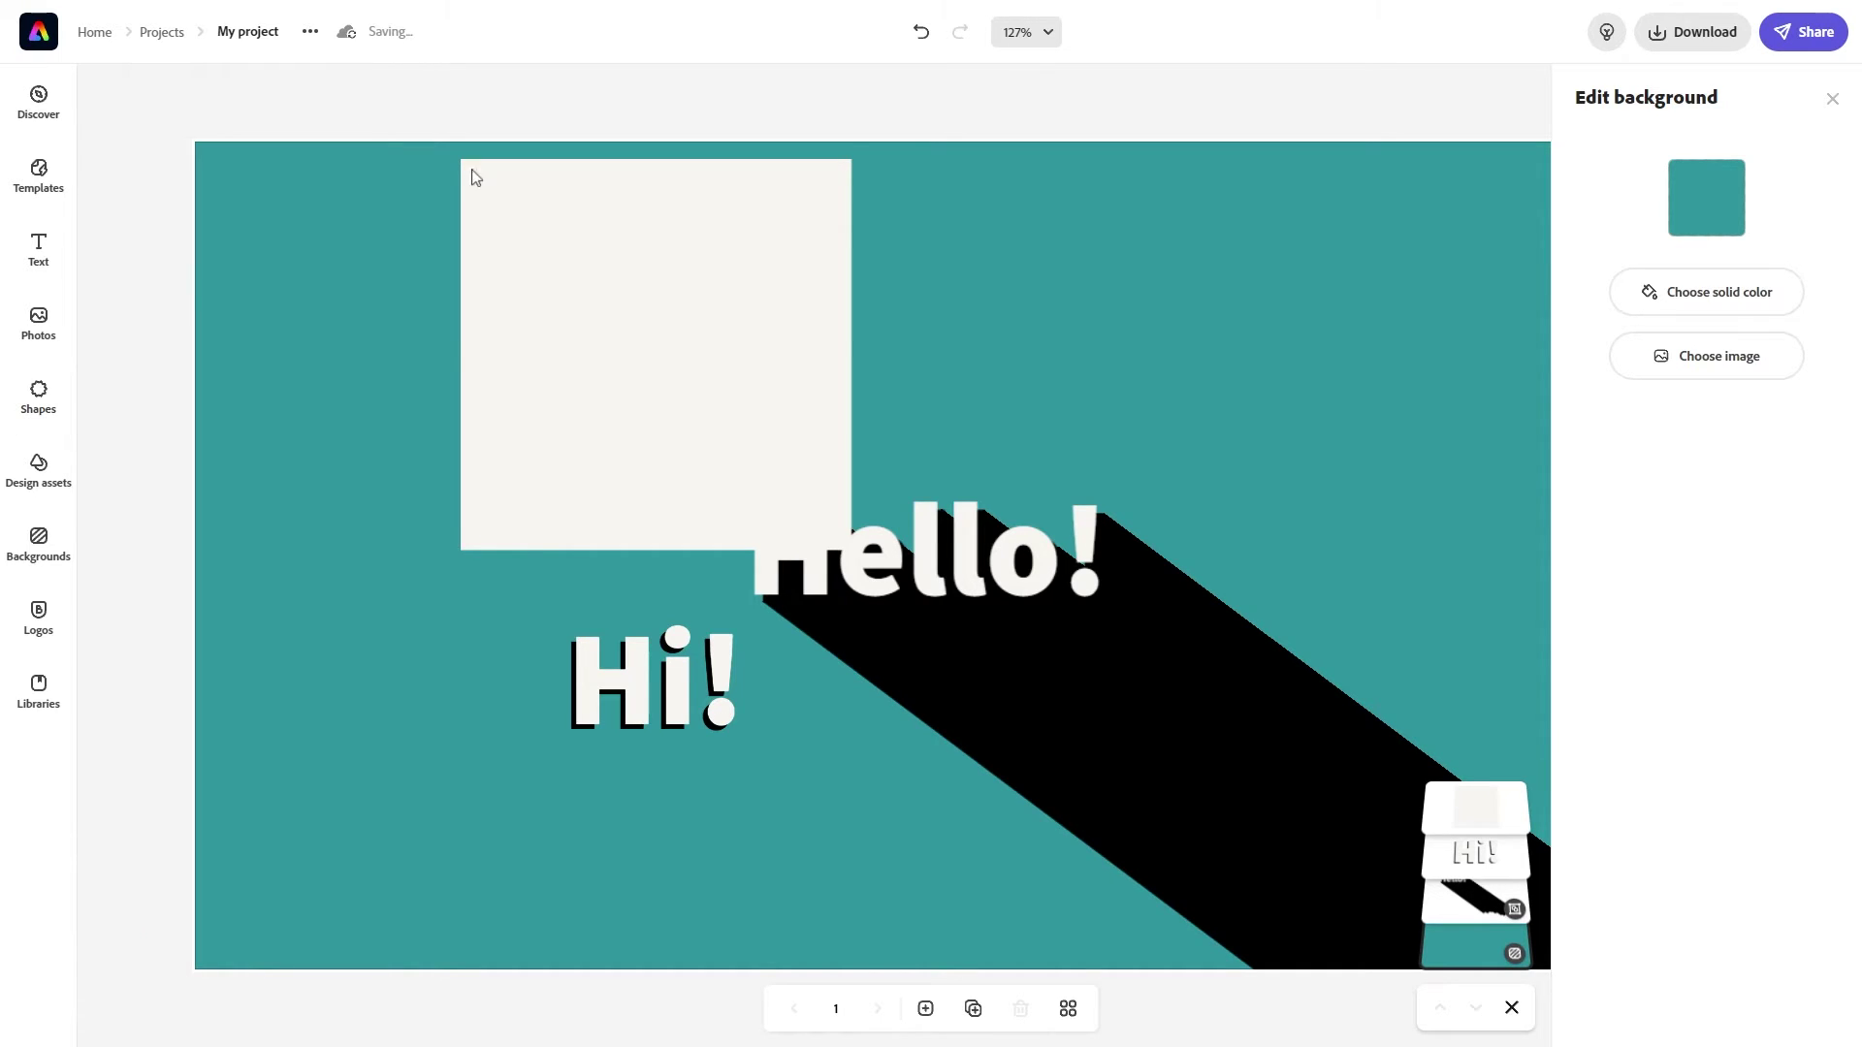
pyautogui.click(517, 259)
pyautogui.moveTo(656, 159); pyautogui.dragTo(667, 531)
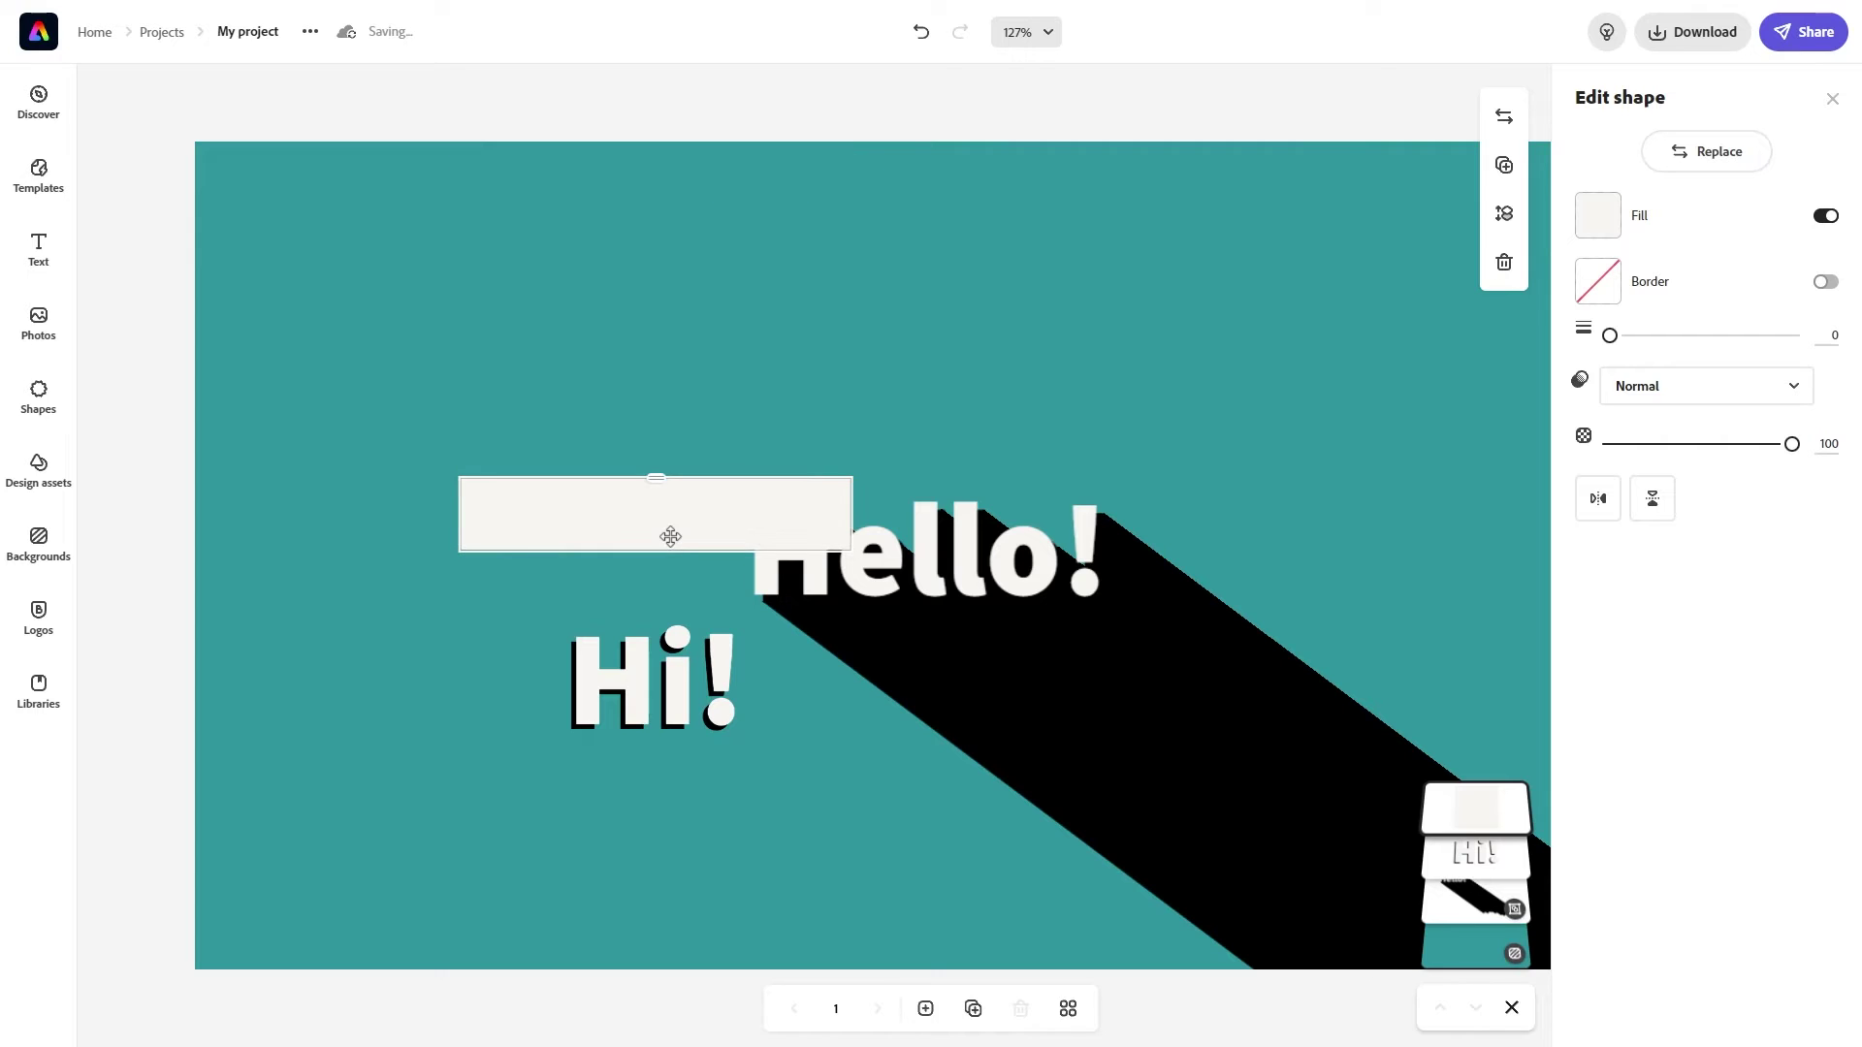
pyautogui.moveTo(462, 555); pyautogui.dragTo(622, 517)
pyautogui.moveTo(850, 502); pyautogui.dragTo(782, 445)
pyautogui.click(1597, 215)
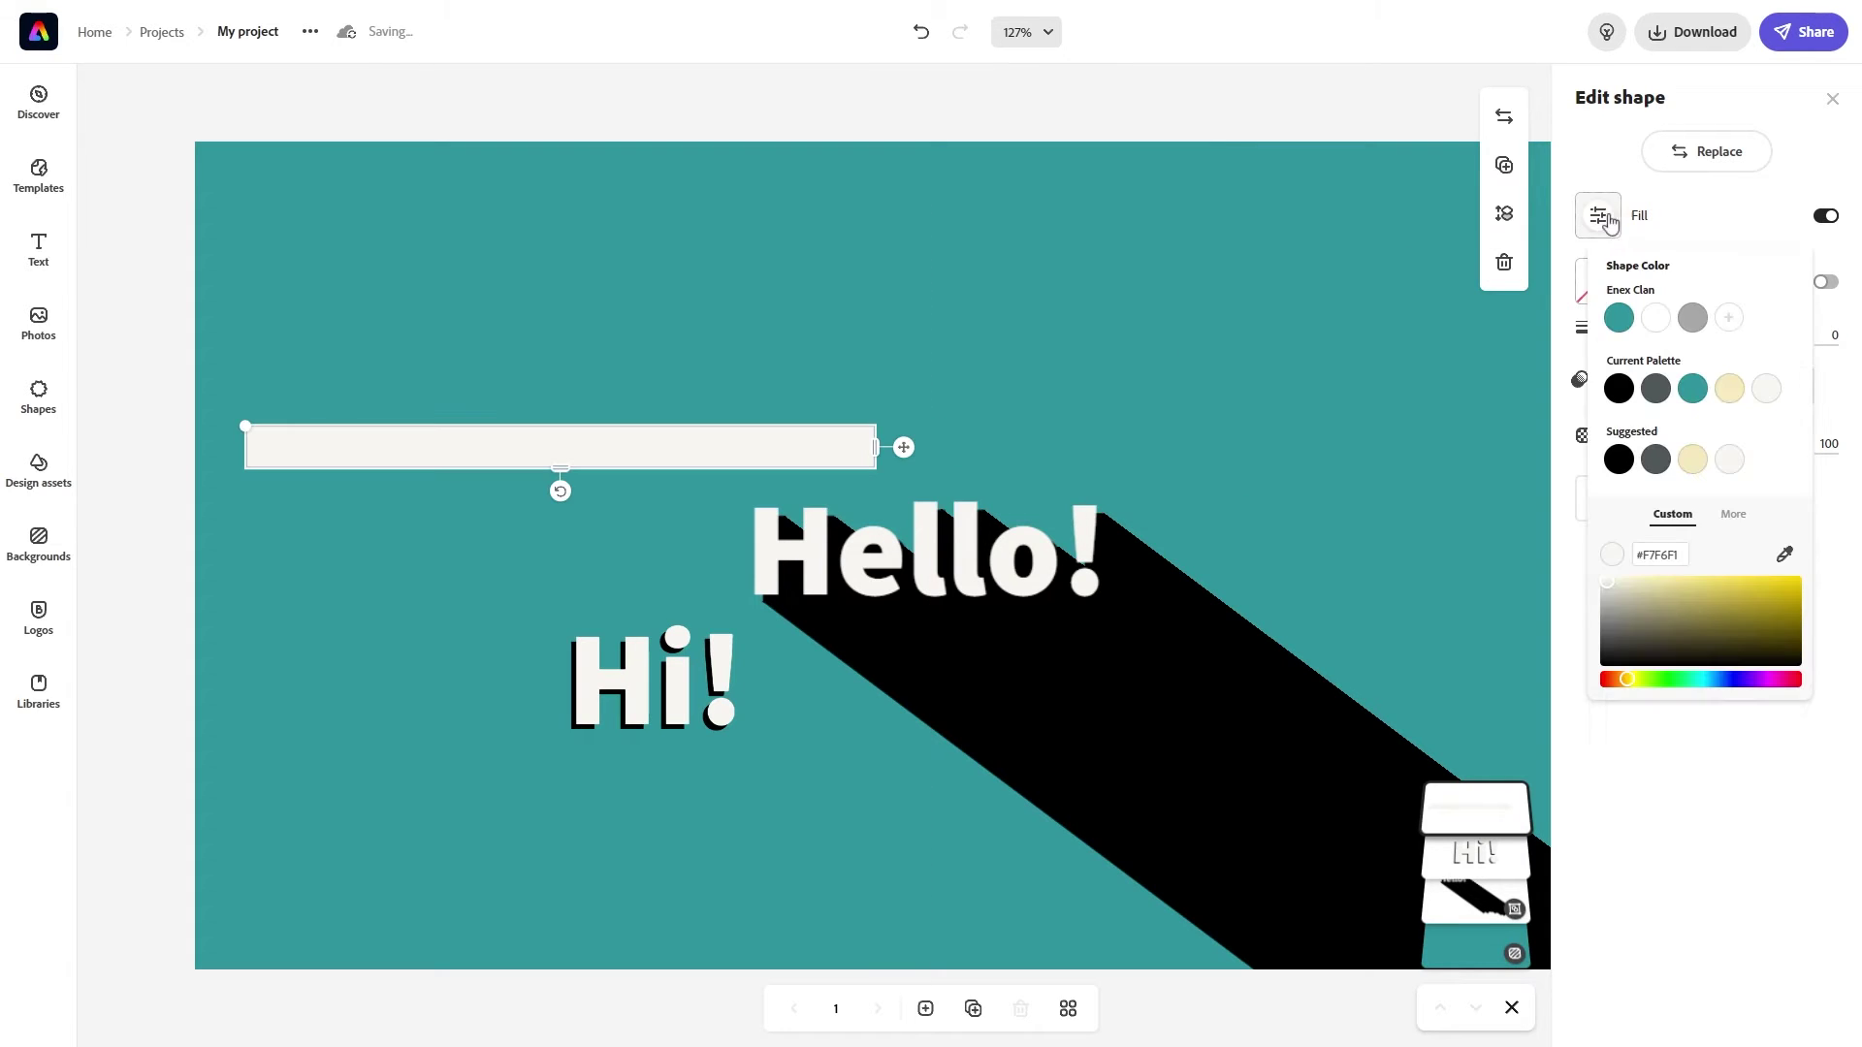
pyautogui.click(1614, 454)
# Rotate the black bar to the diagonal of the "Hi!" shadow and align its upper end with the H's lower-left corner
pyautogui.moveTo(571, 508); pyautogui.dragTo(611, 520)
pyautogui.moveTo(652, 395); pyautogui.dragTo(424, 847)
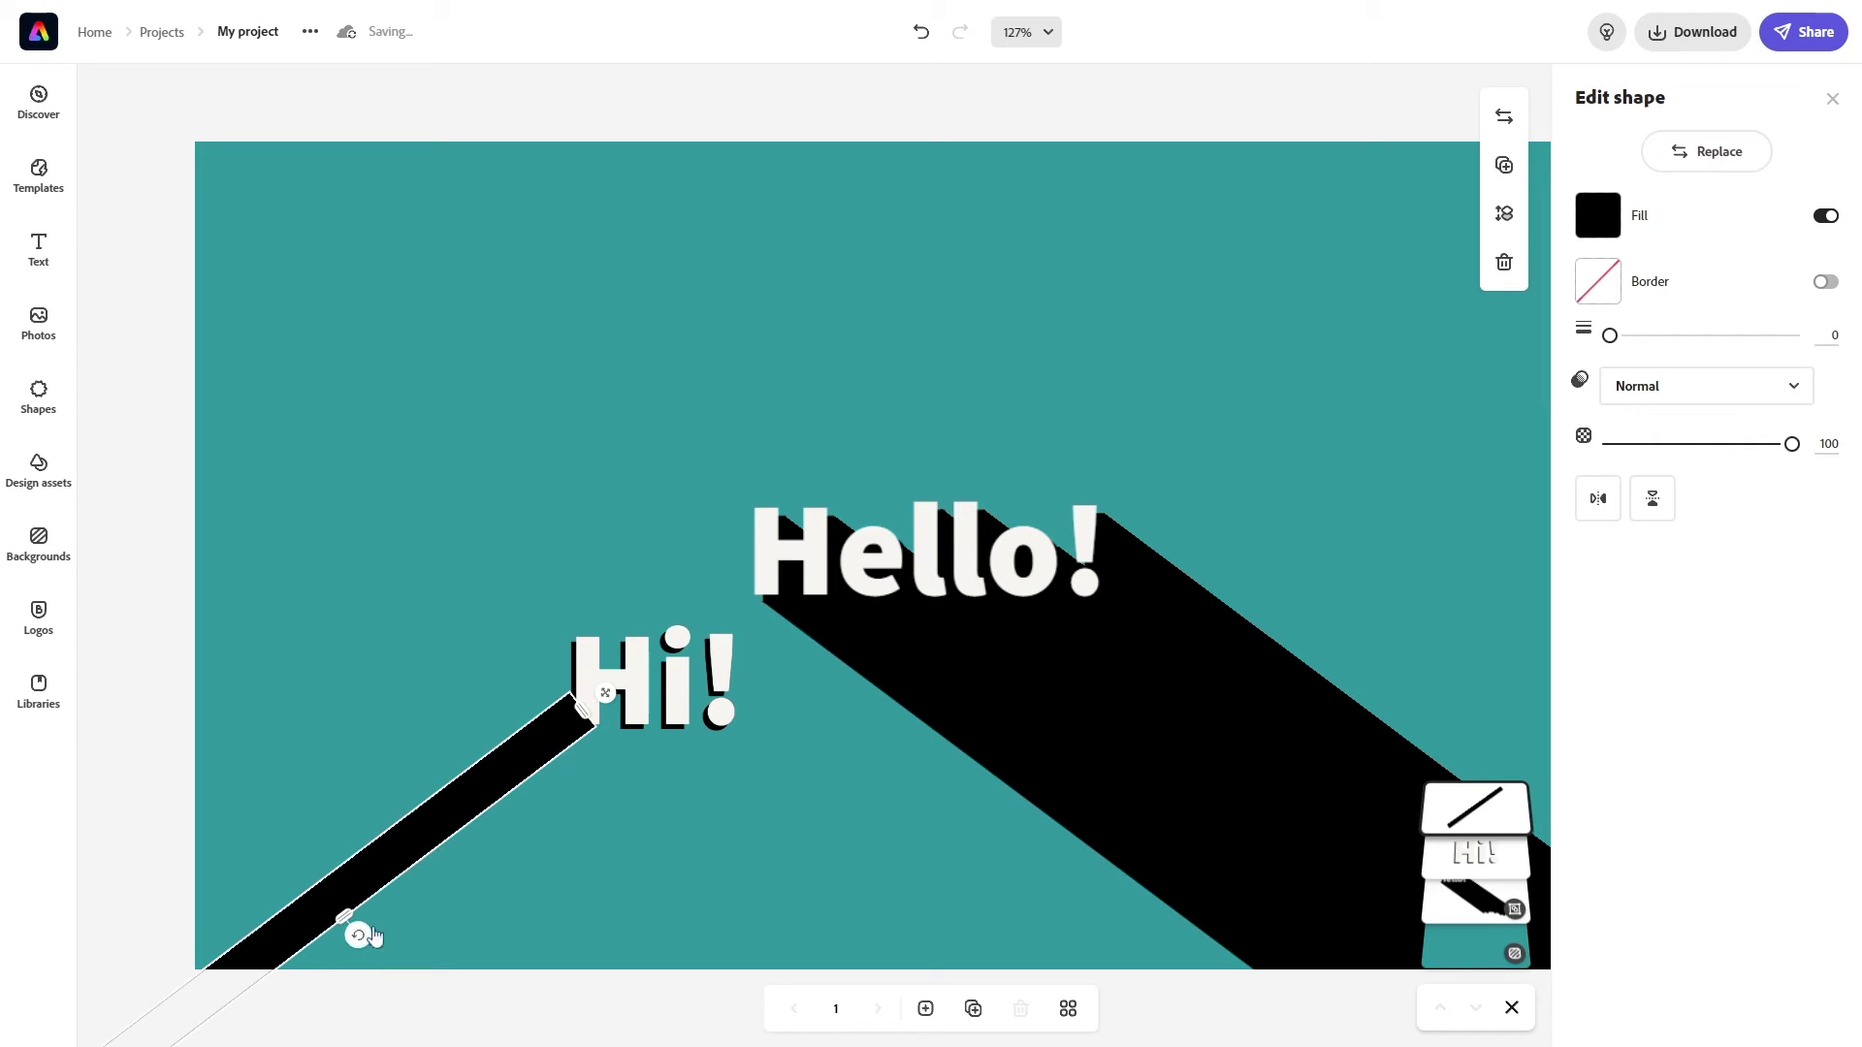
pyautogui.moveTo(361, 931); pyautogui.dragTo(385, 939)
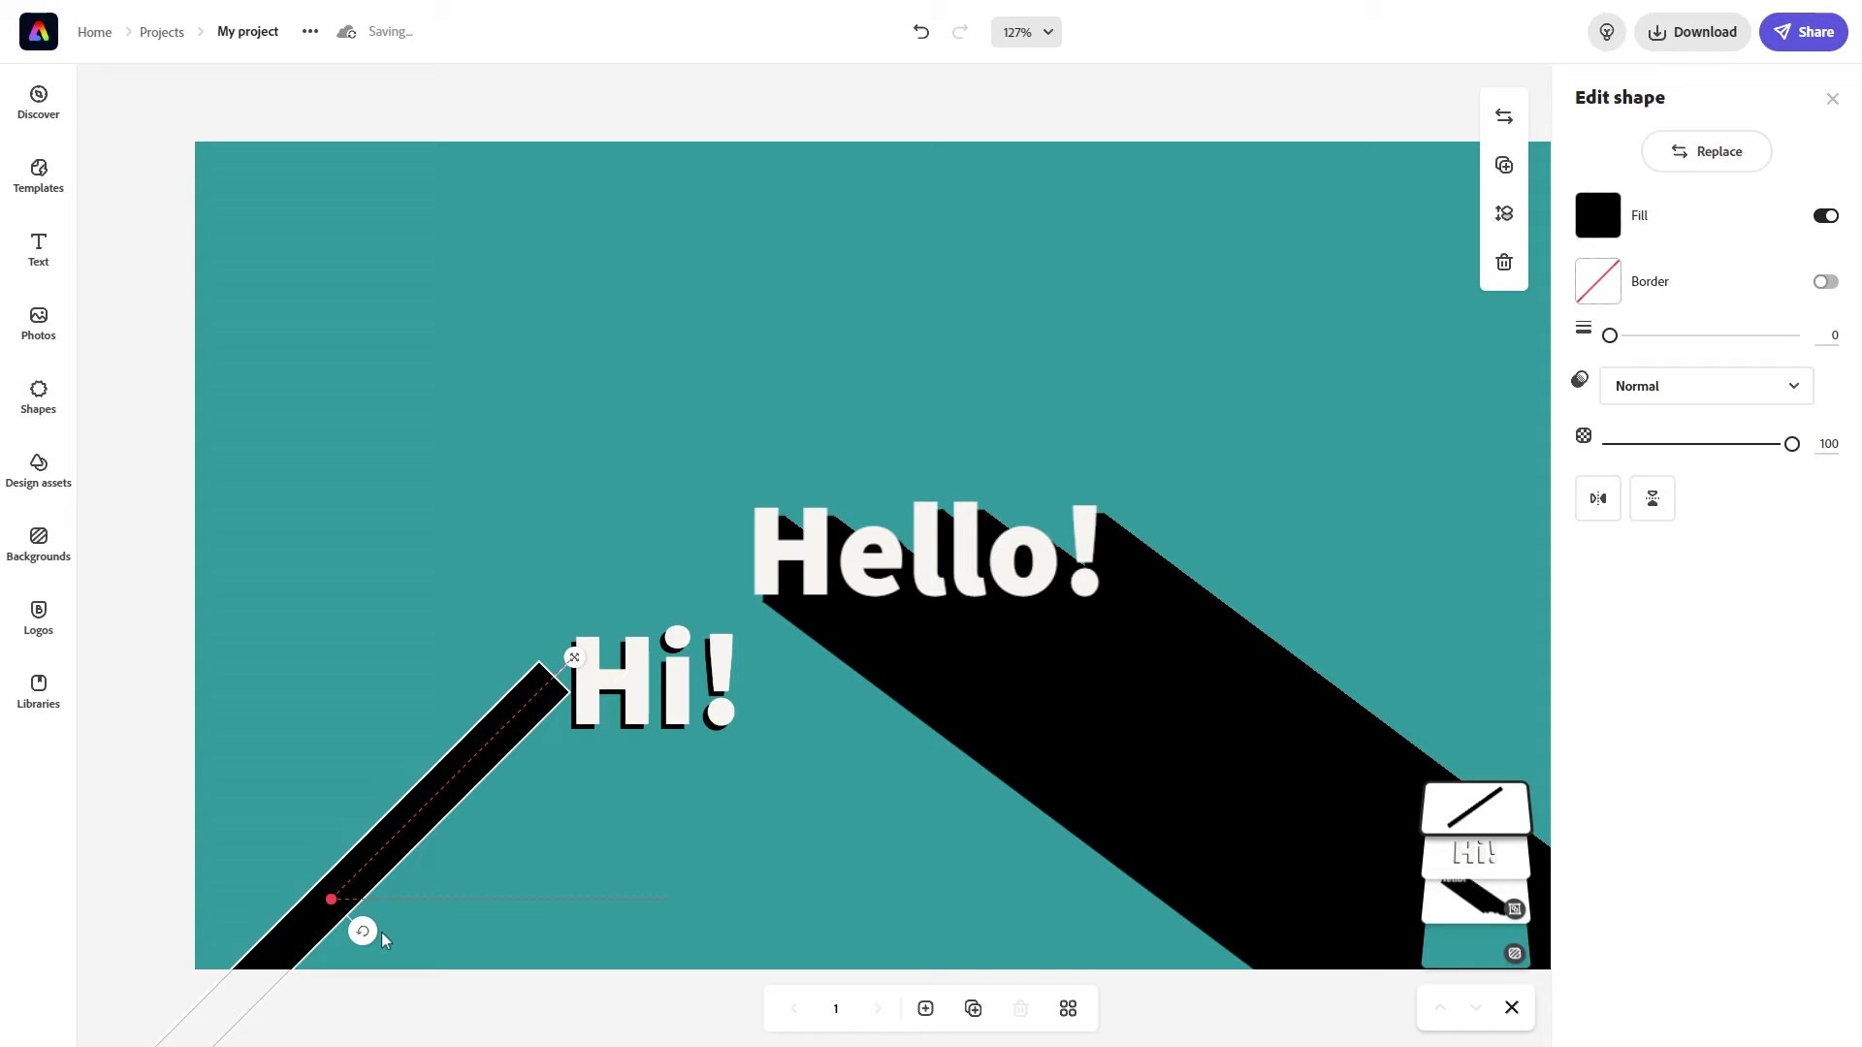
pyautogui.moveTo(385, 939); pyautogui.dragTo(385, 939)
pyautogui.moveTo(433, 802); pyautogui.dragTo(457, 841)
pyautogui.moveTo(533, 776); pyautogui.dragTo(539, 778)
pyautogui.click(625, 805)
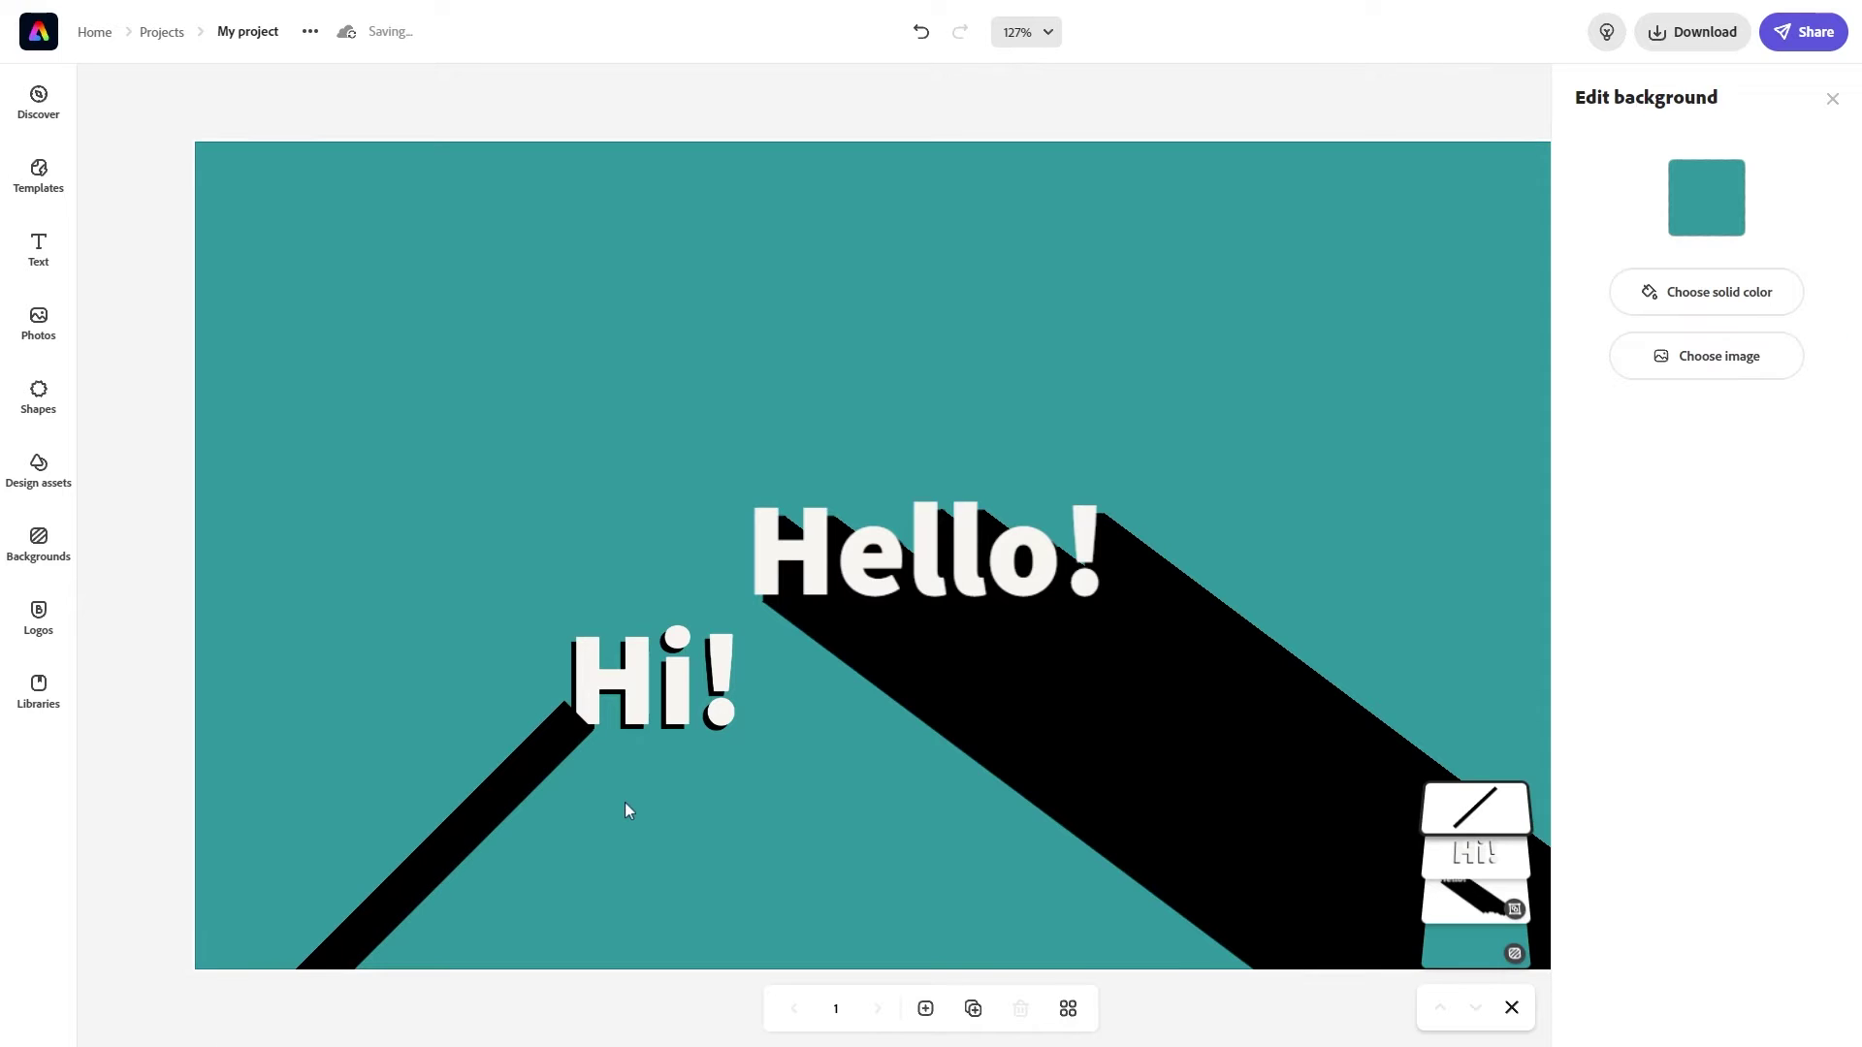
# Move the black bar's layer behind the "Hi!" text
pyautogui.click(536, 740)
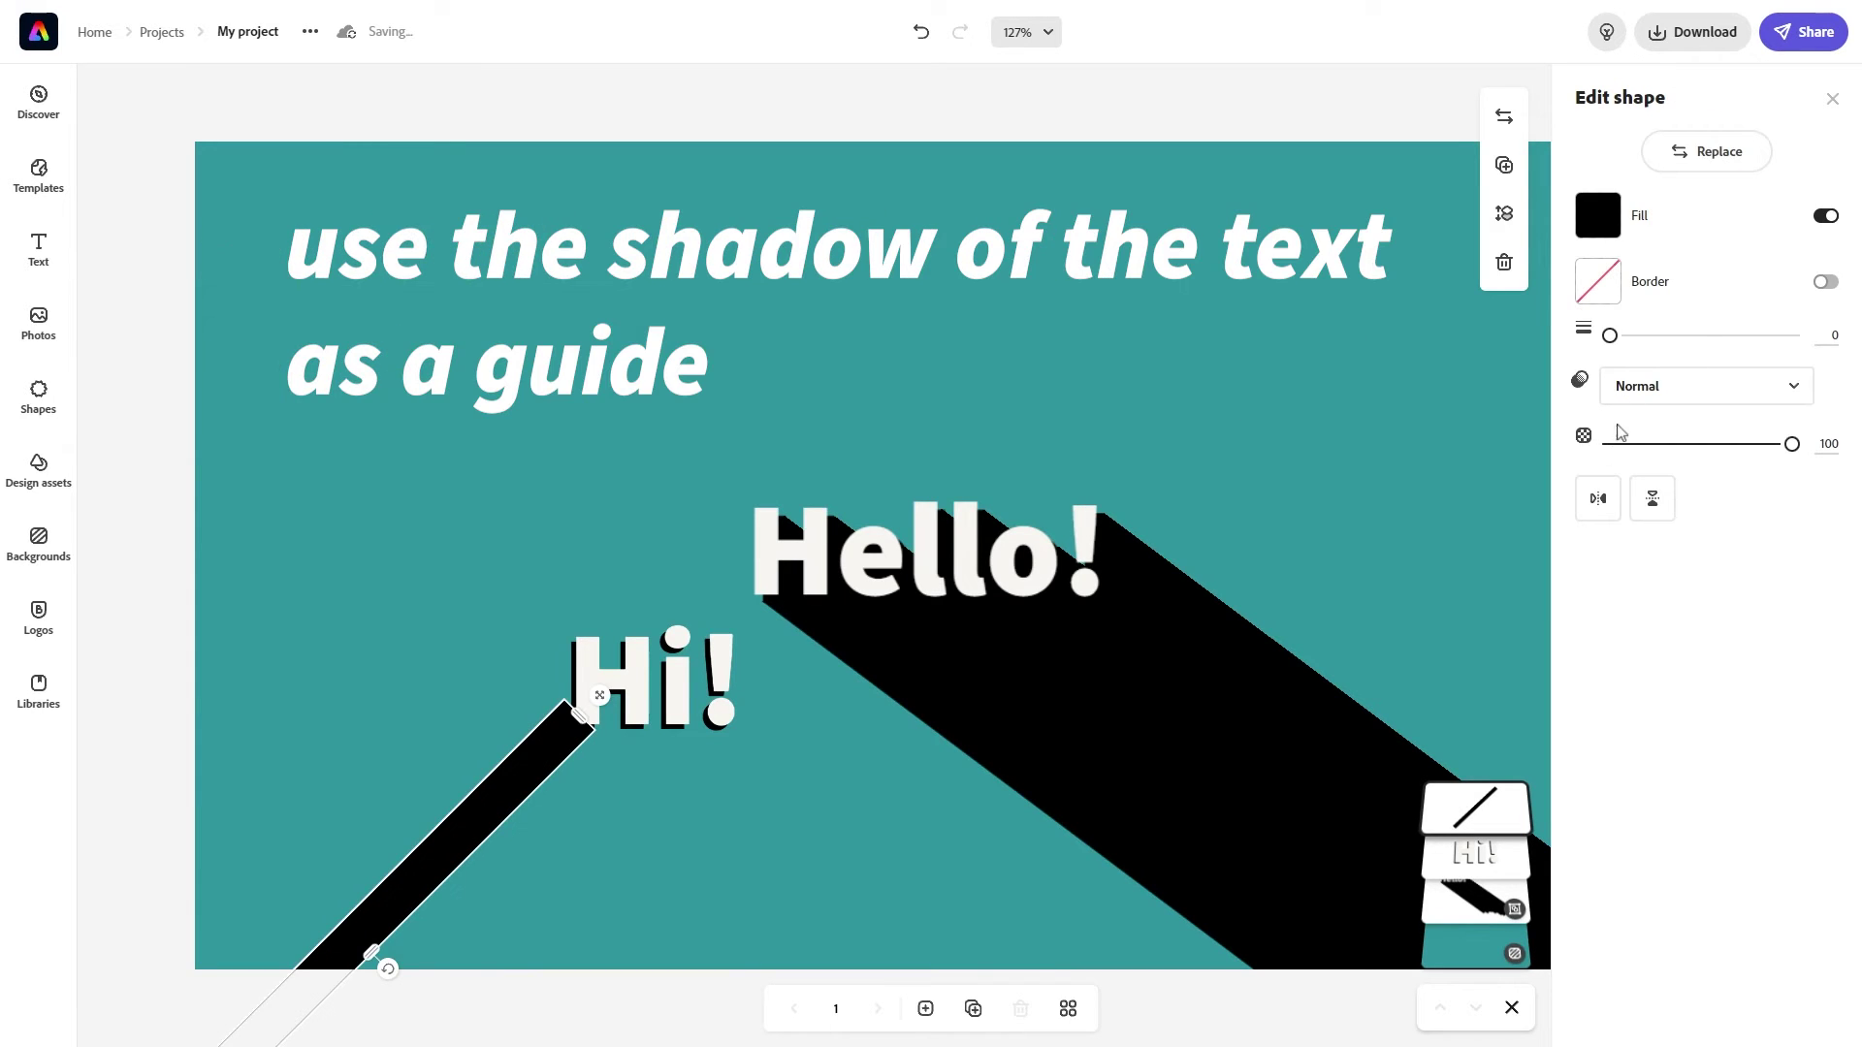
pyautogui.moveTo(1497, 812); pyautogui.dragTo(1496, 860)
pyautogui.click(744, 836)
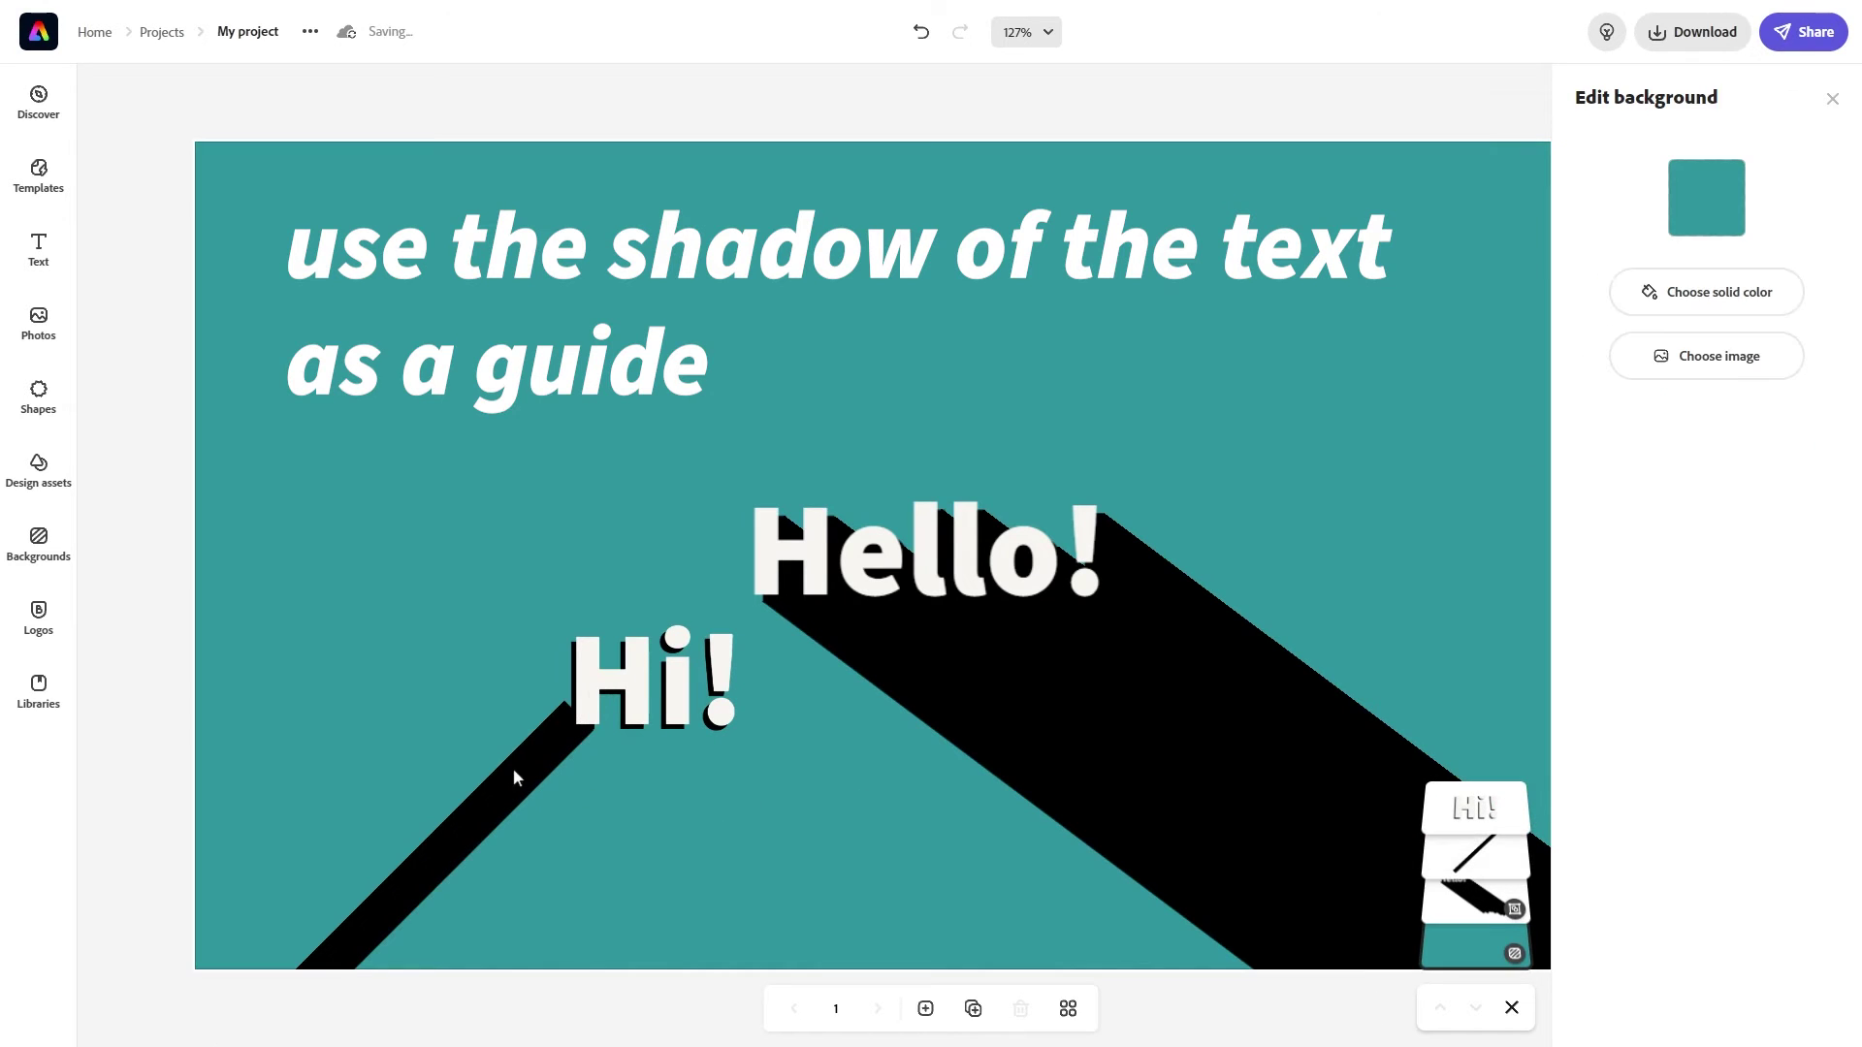
# Duplicate the bar twice upward along the H's left edge and nudge the uppermost copy right to line up with the letter's shadow
pyautogui.moveTo(524, 768); pyautogui.dragTo(525, 723)
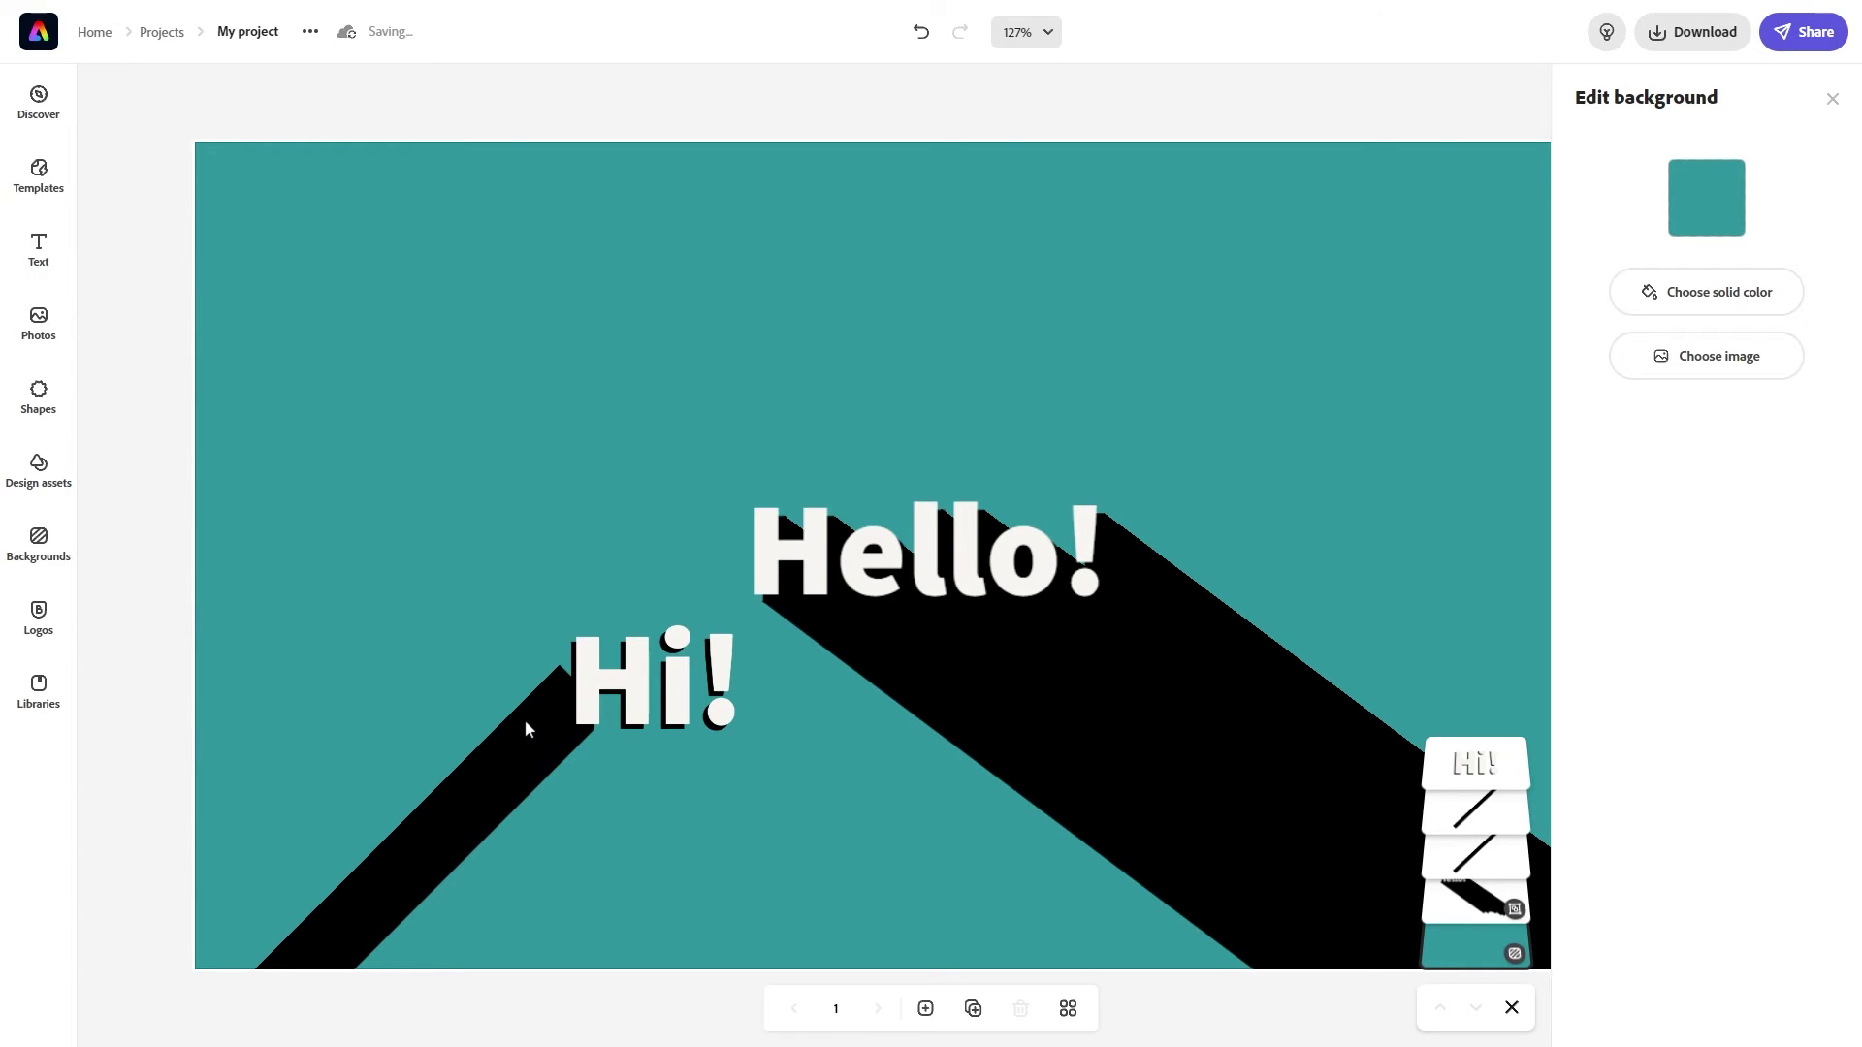
pyautogui.moveTo(526, 722); pyautogui.dragTo(521, 694)
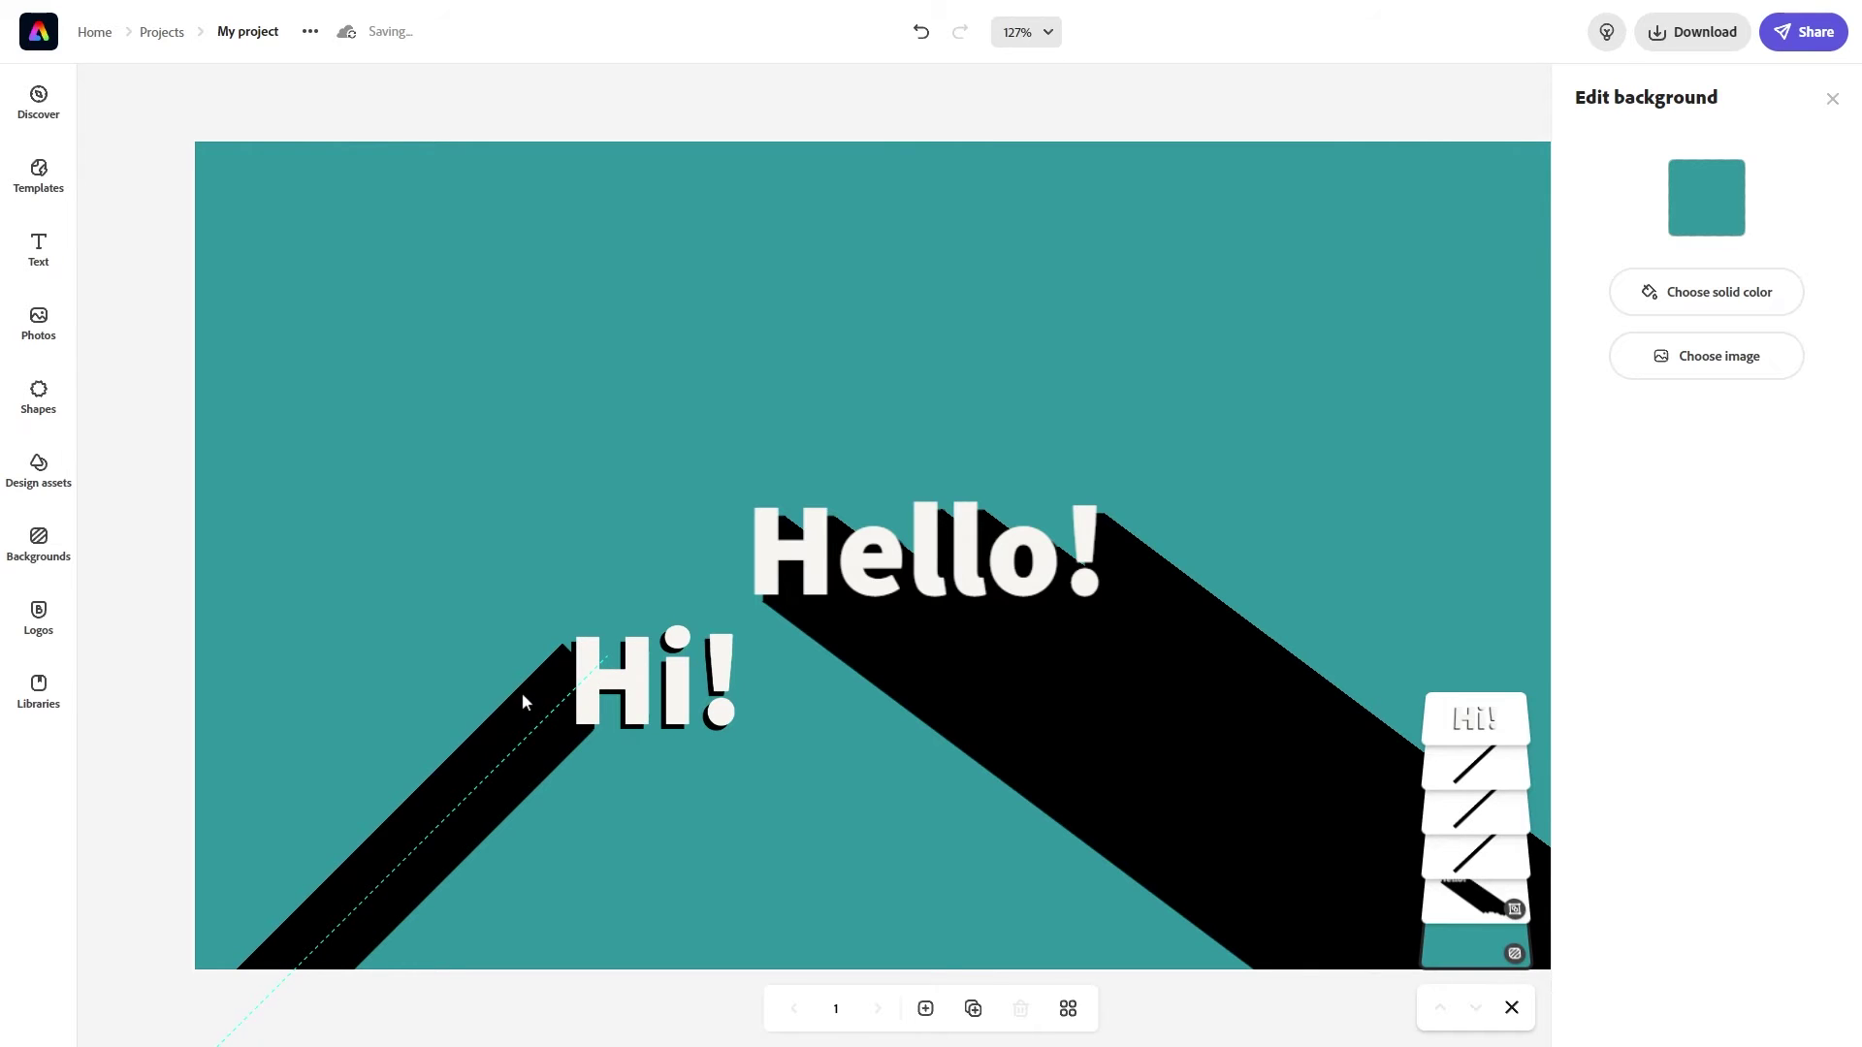
pyautogui.click(558, 696)
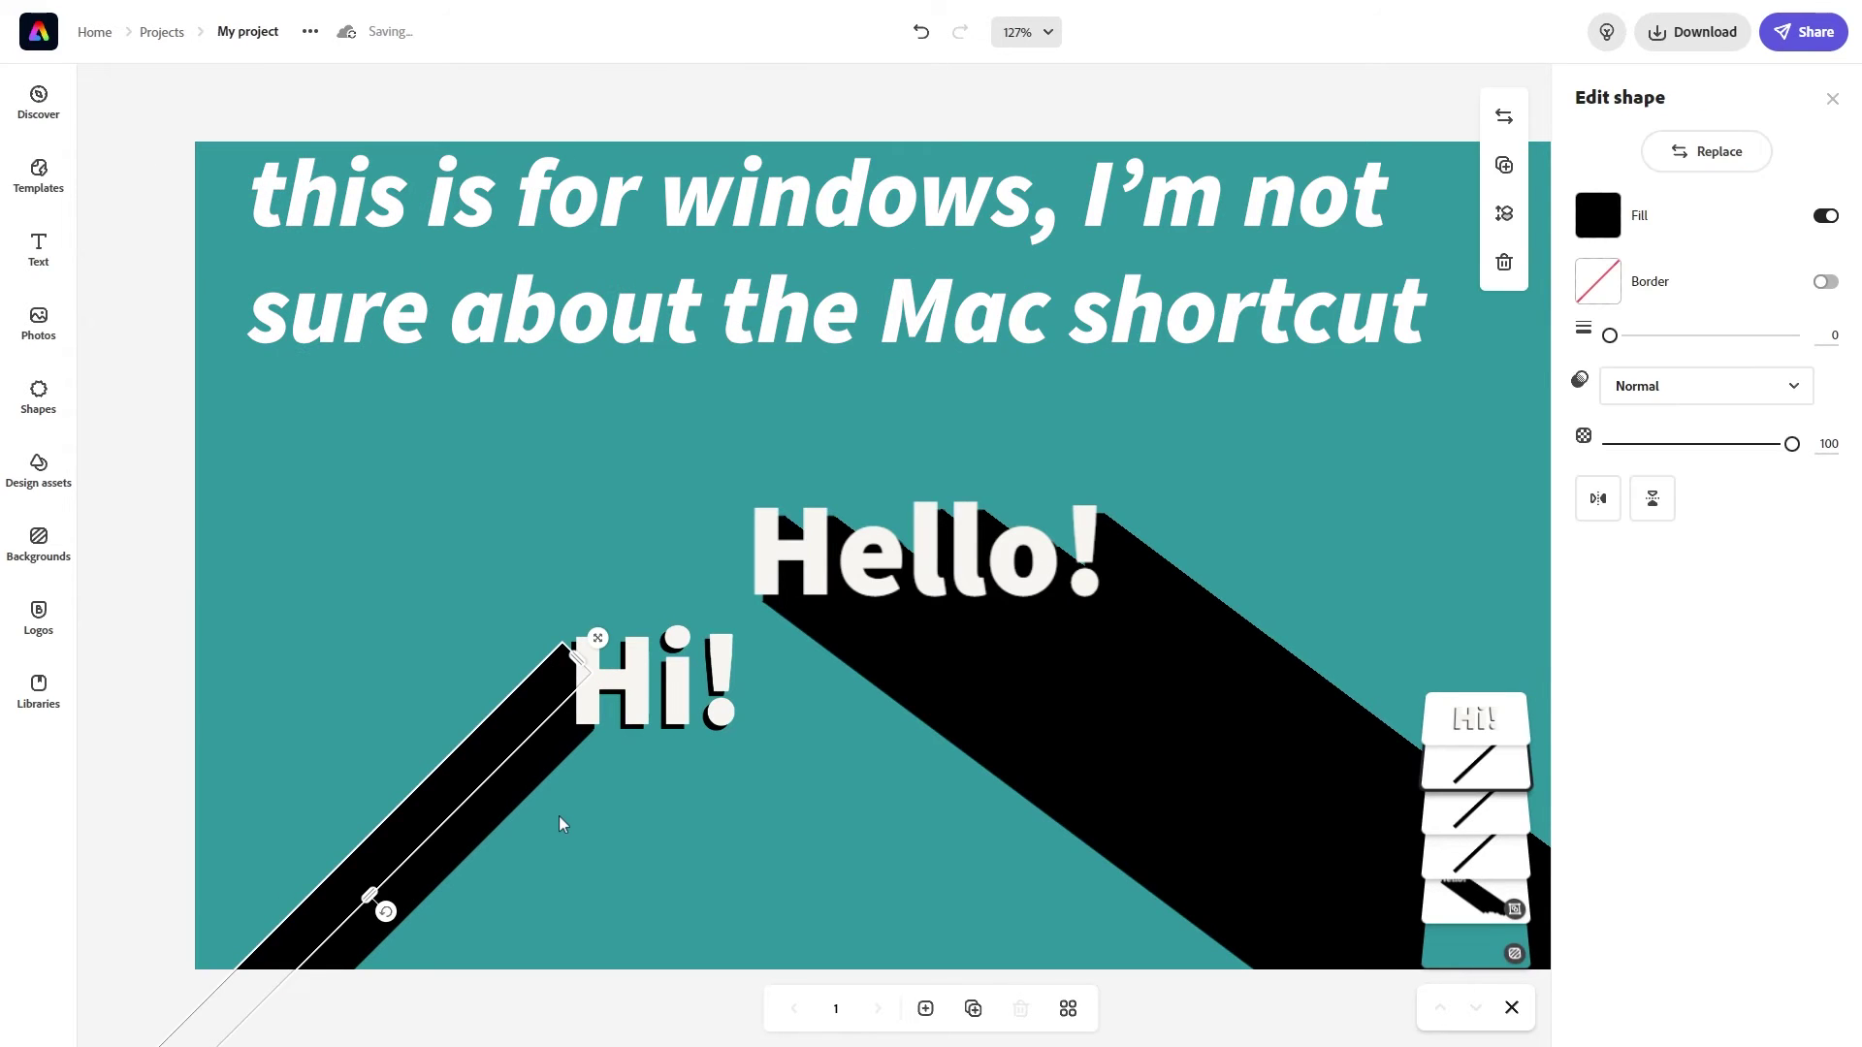
pyautogui.press('Right')
pyautogui.press('Right')
pyautogui.press('Right')
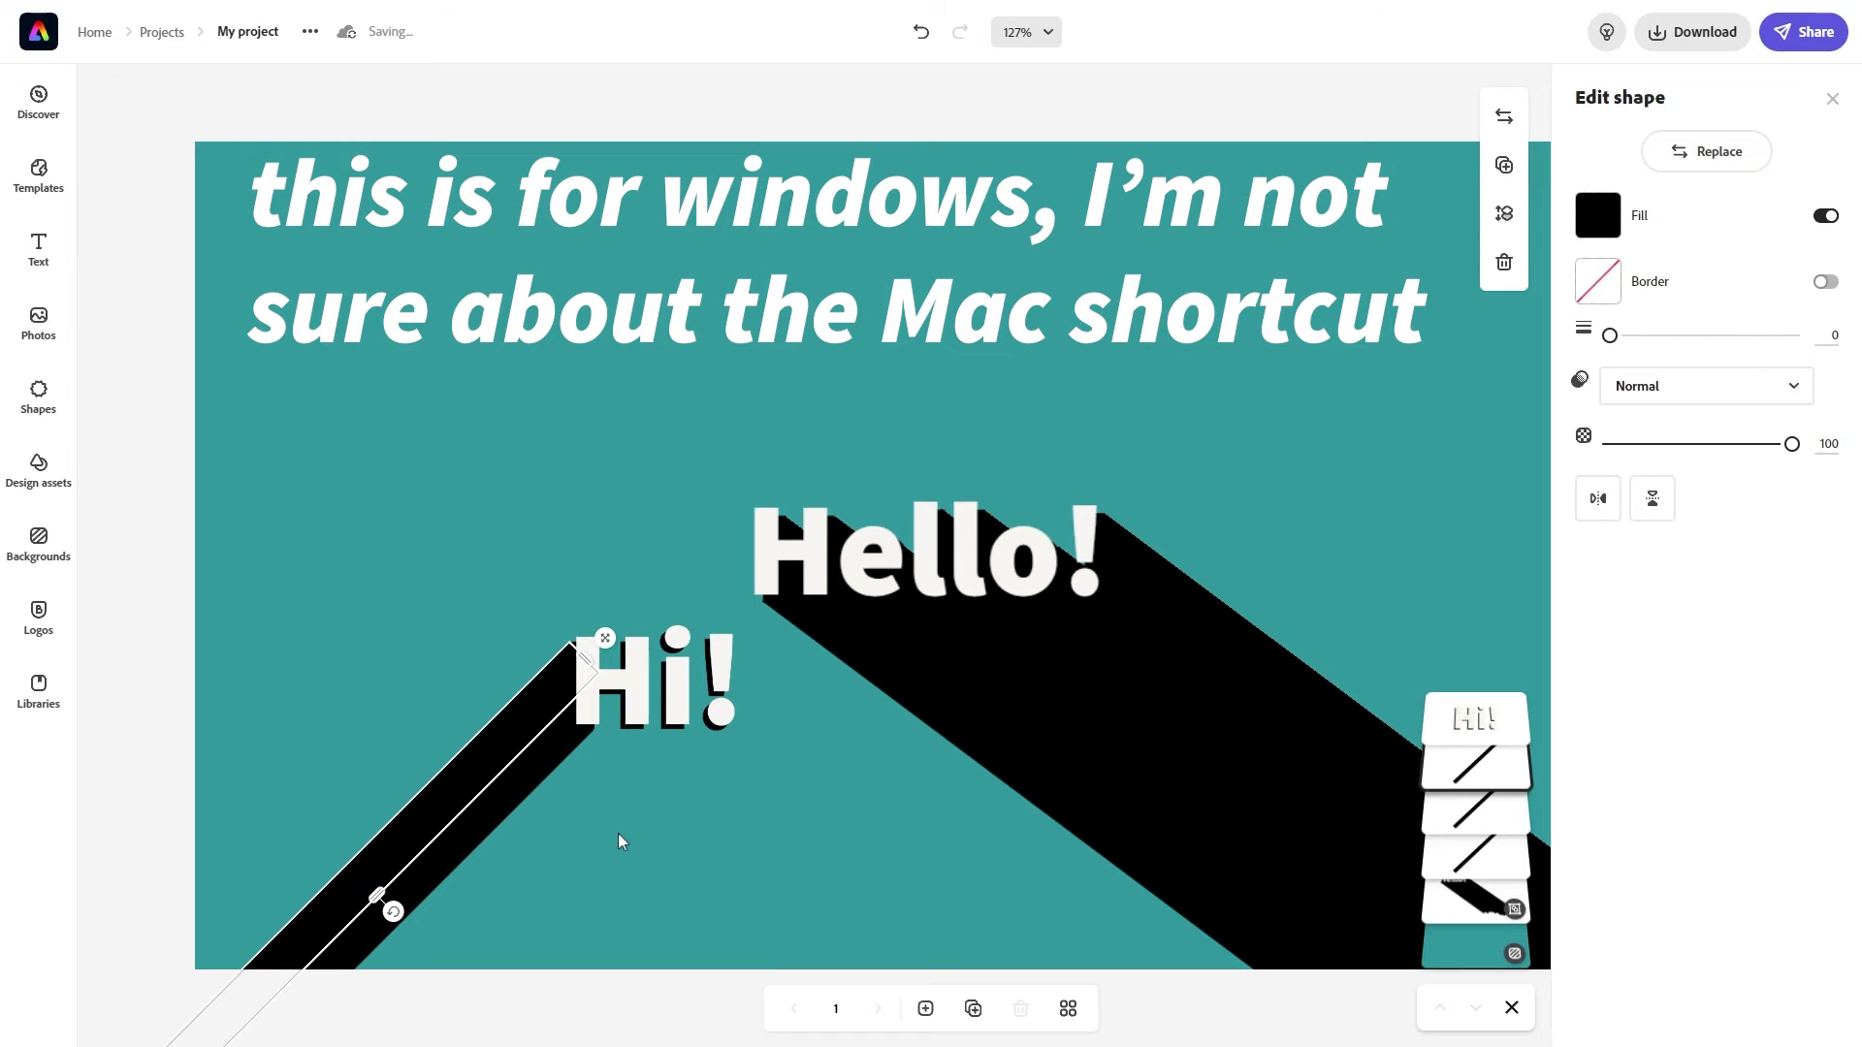
pyautogui.click(618, 842)
pyautogui.click(596, 716)
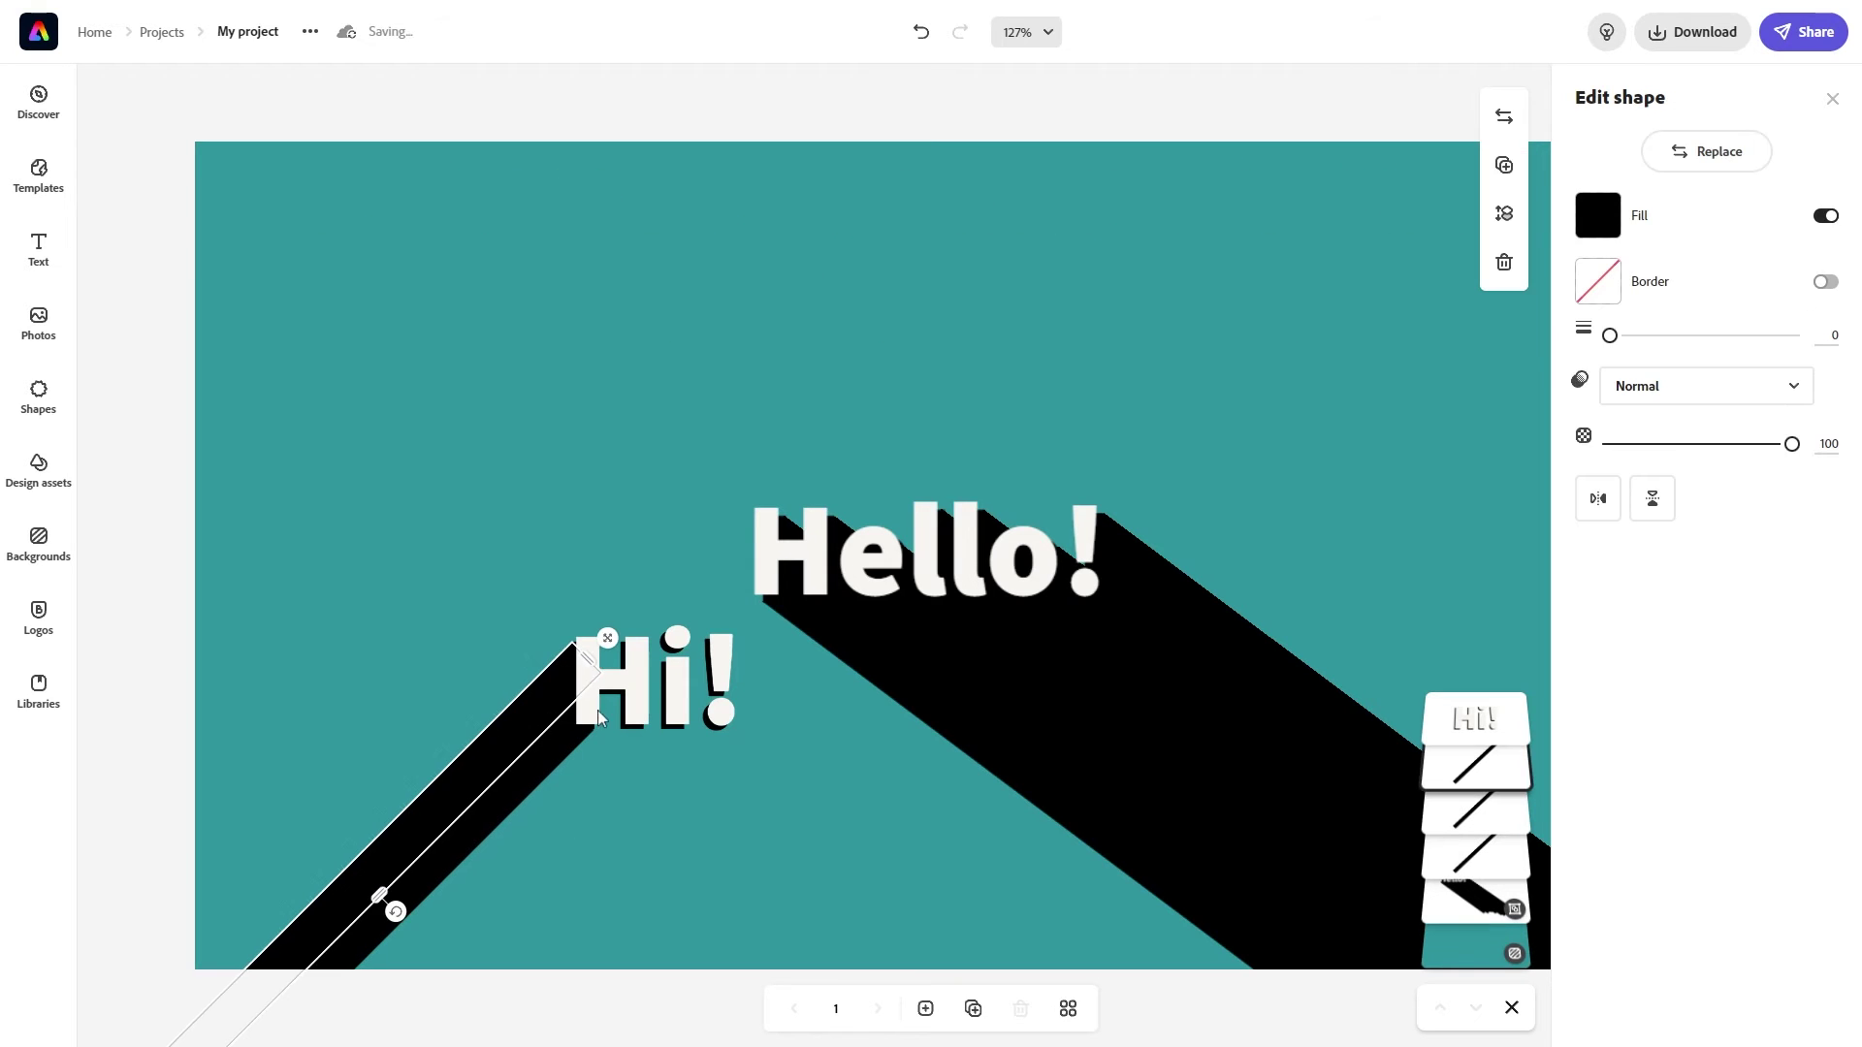
pyautogui.click(633, 831)
pyautogui.click(545, 686)
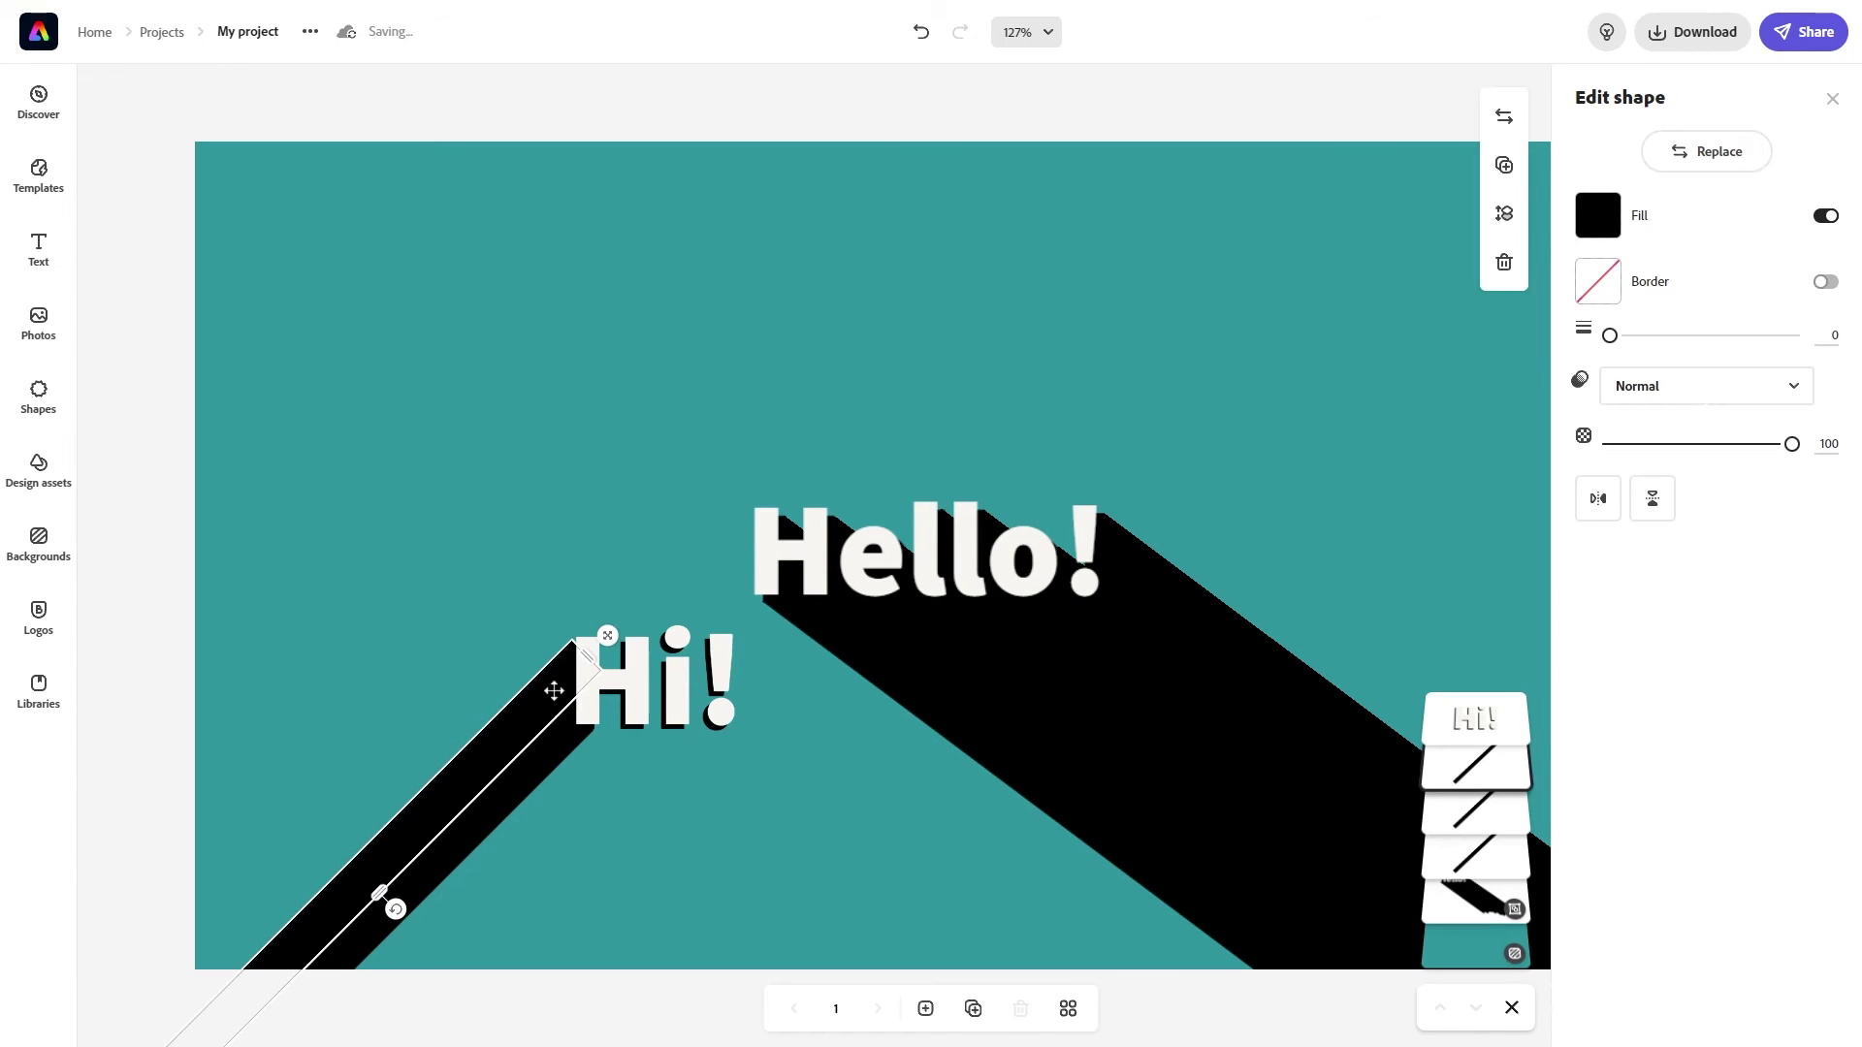
# Duplicate the black bars behind the H's right stem and fine-tune their alignment with the letter's shadow
pyautogui.click(623, 822)
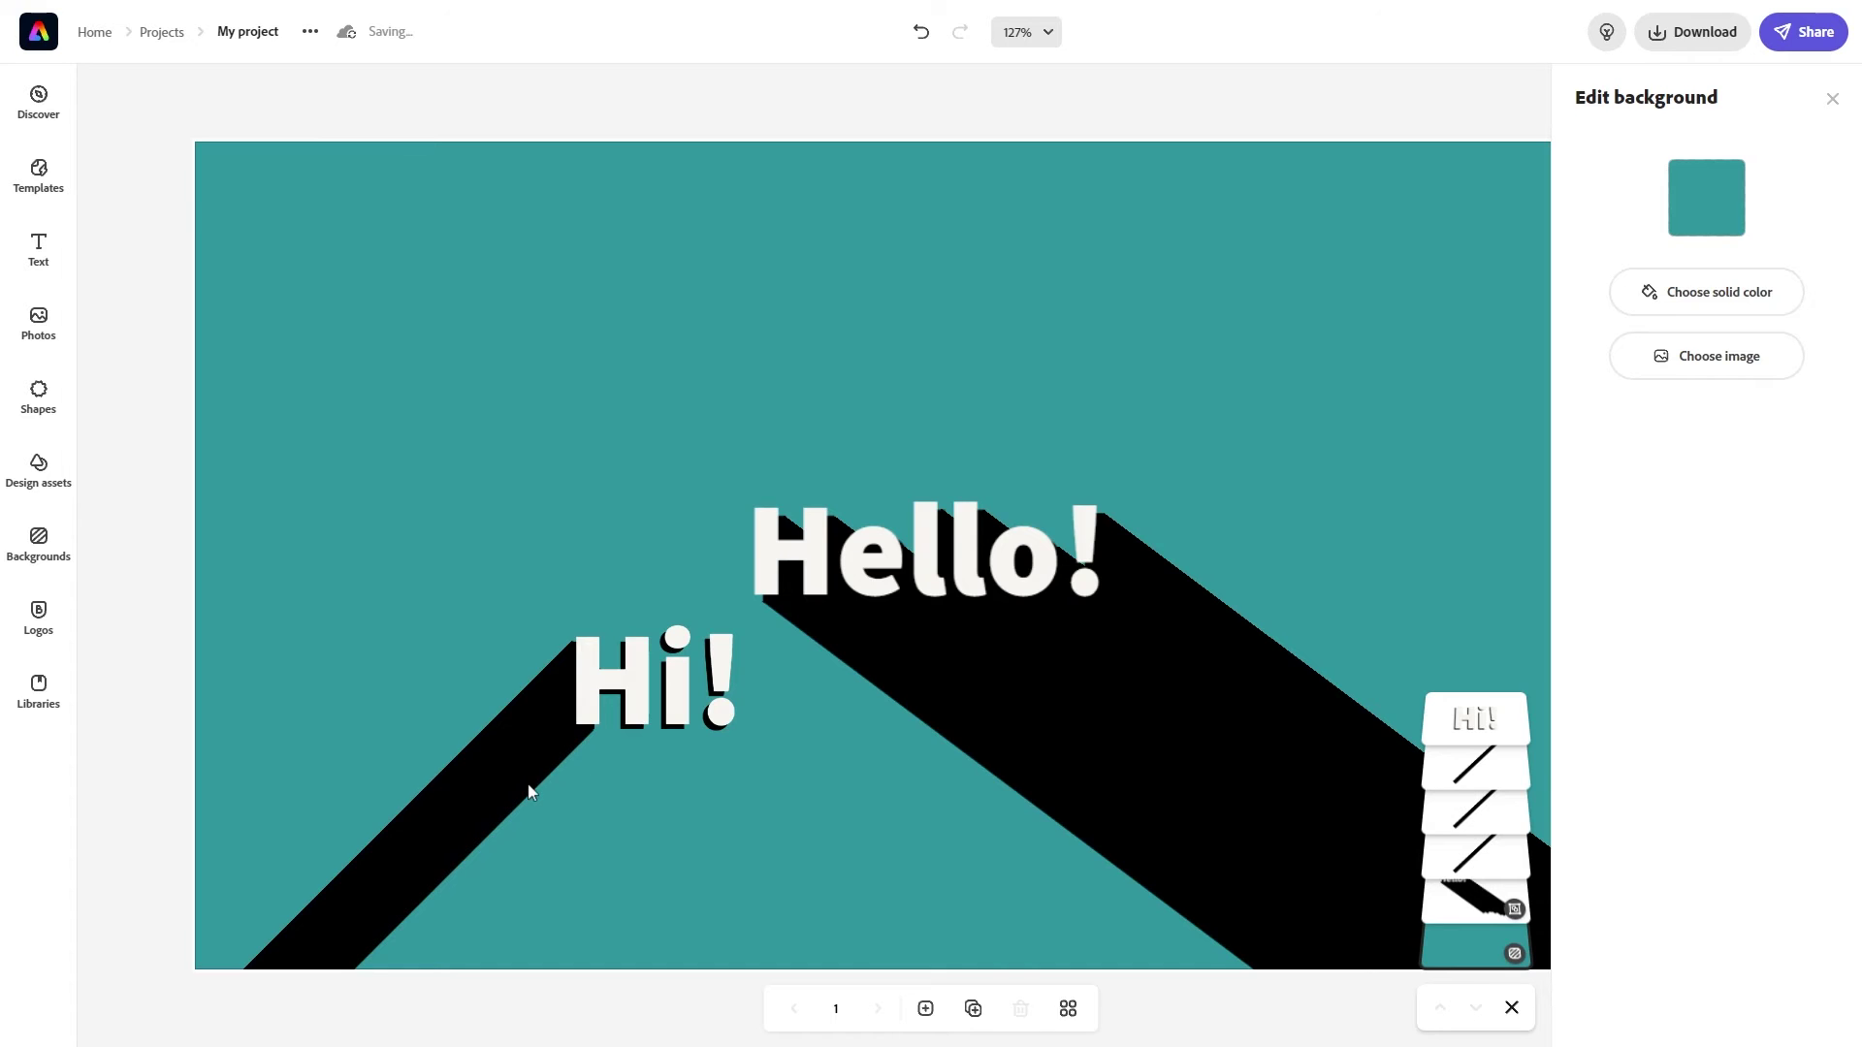
pyautogui.keyDown('alt'); pyautogui.moveTo(529, 784); pyautogui.dragTo(585, 719); pyautogui.keyUp('alt')
pyautogui.click(582, 743)
pyautogui.click(642, 800)
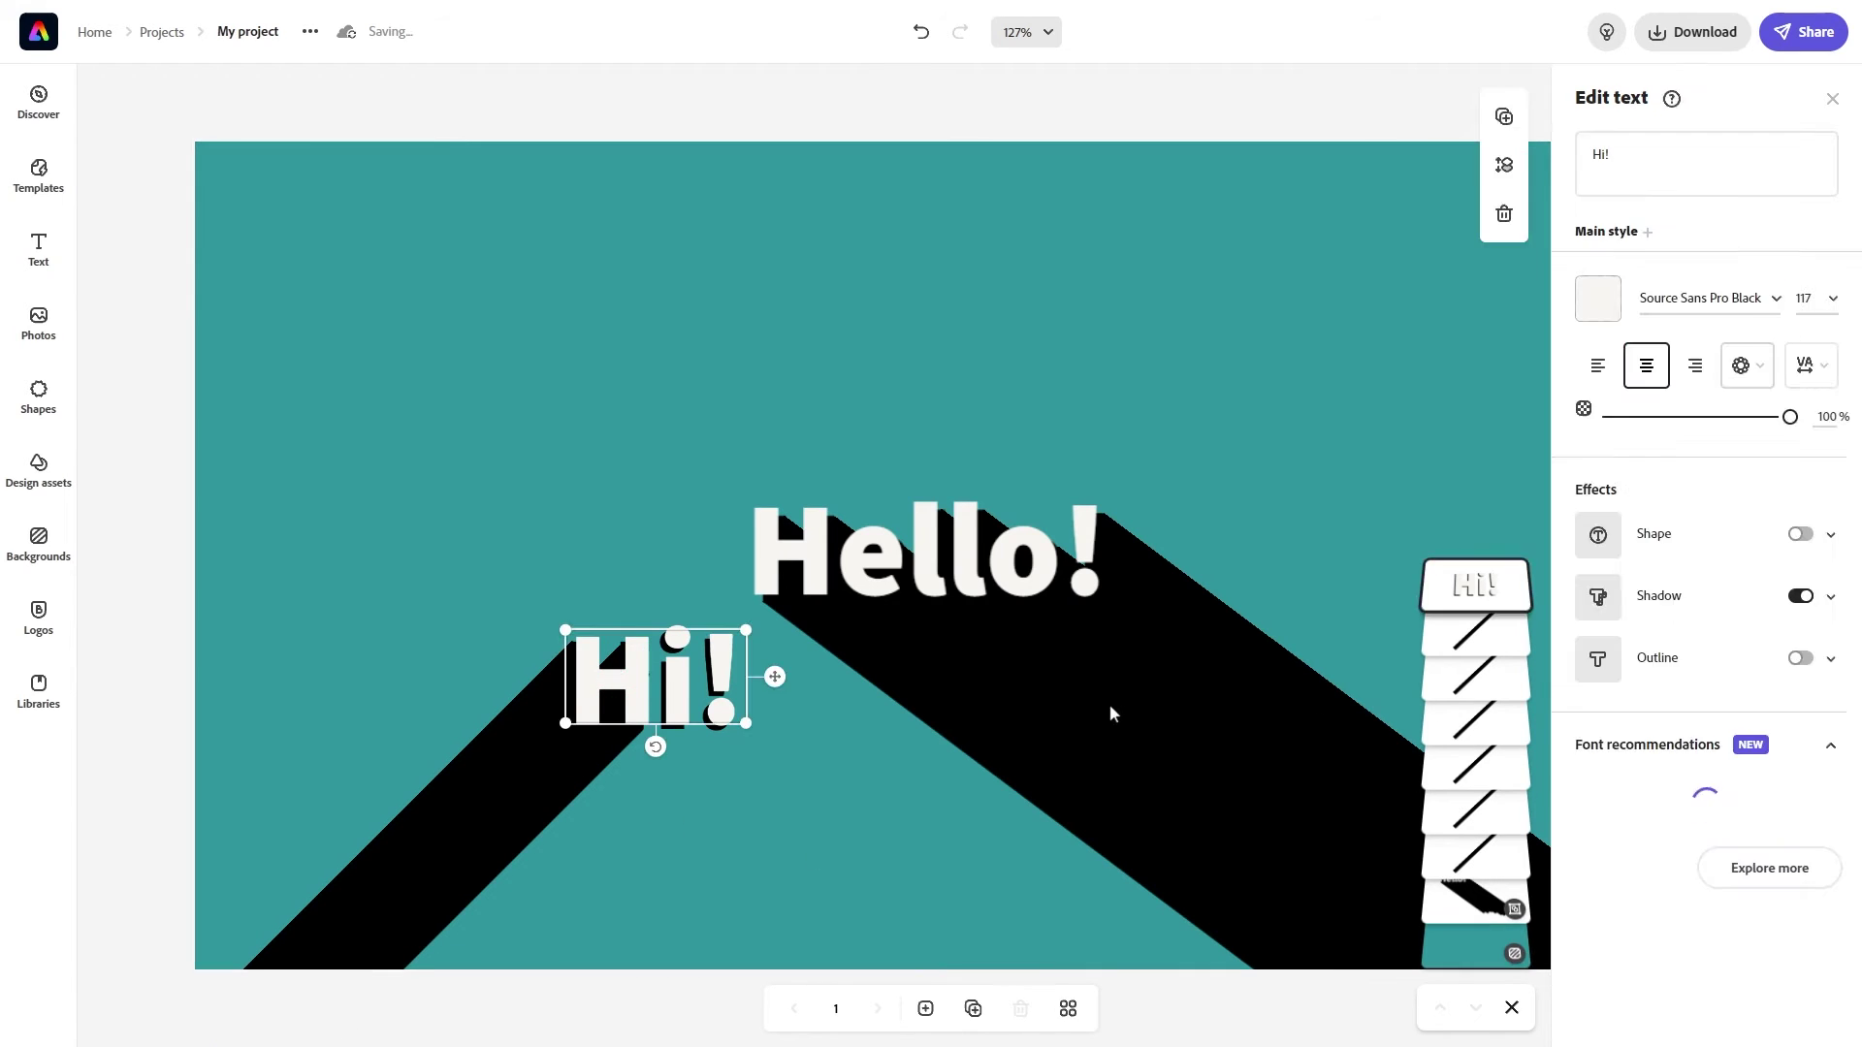
pyautogui.click(844, 716)
pyautogui.click(1486, 815)
pyautogui.click(1481, 769)
pyautogui.click(1476, 723)
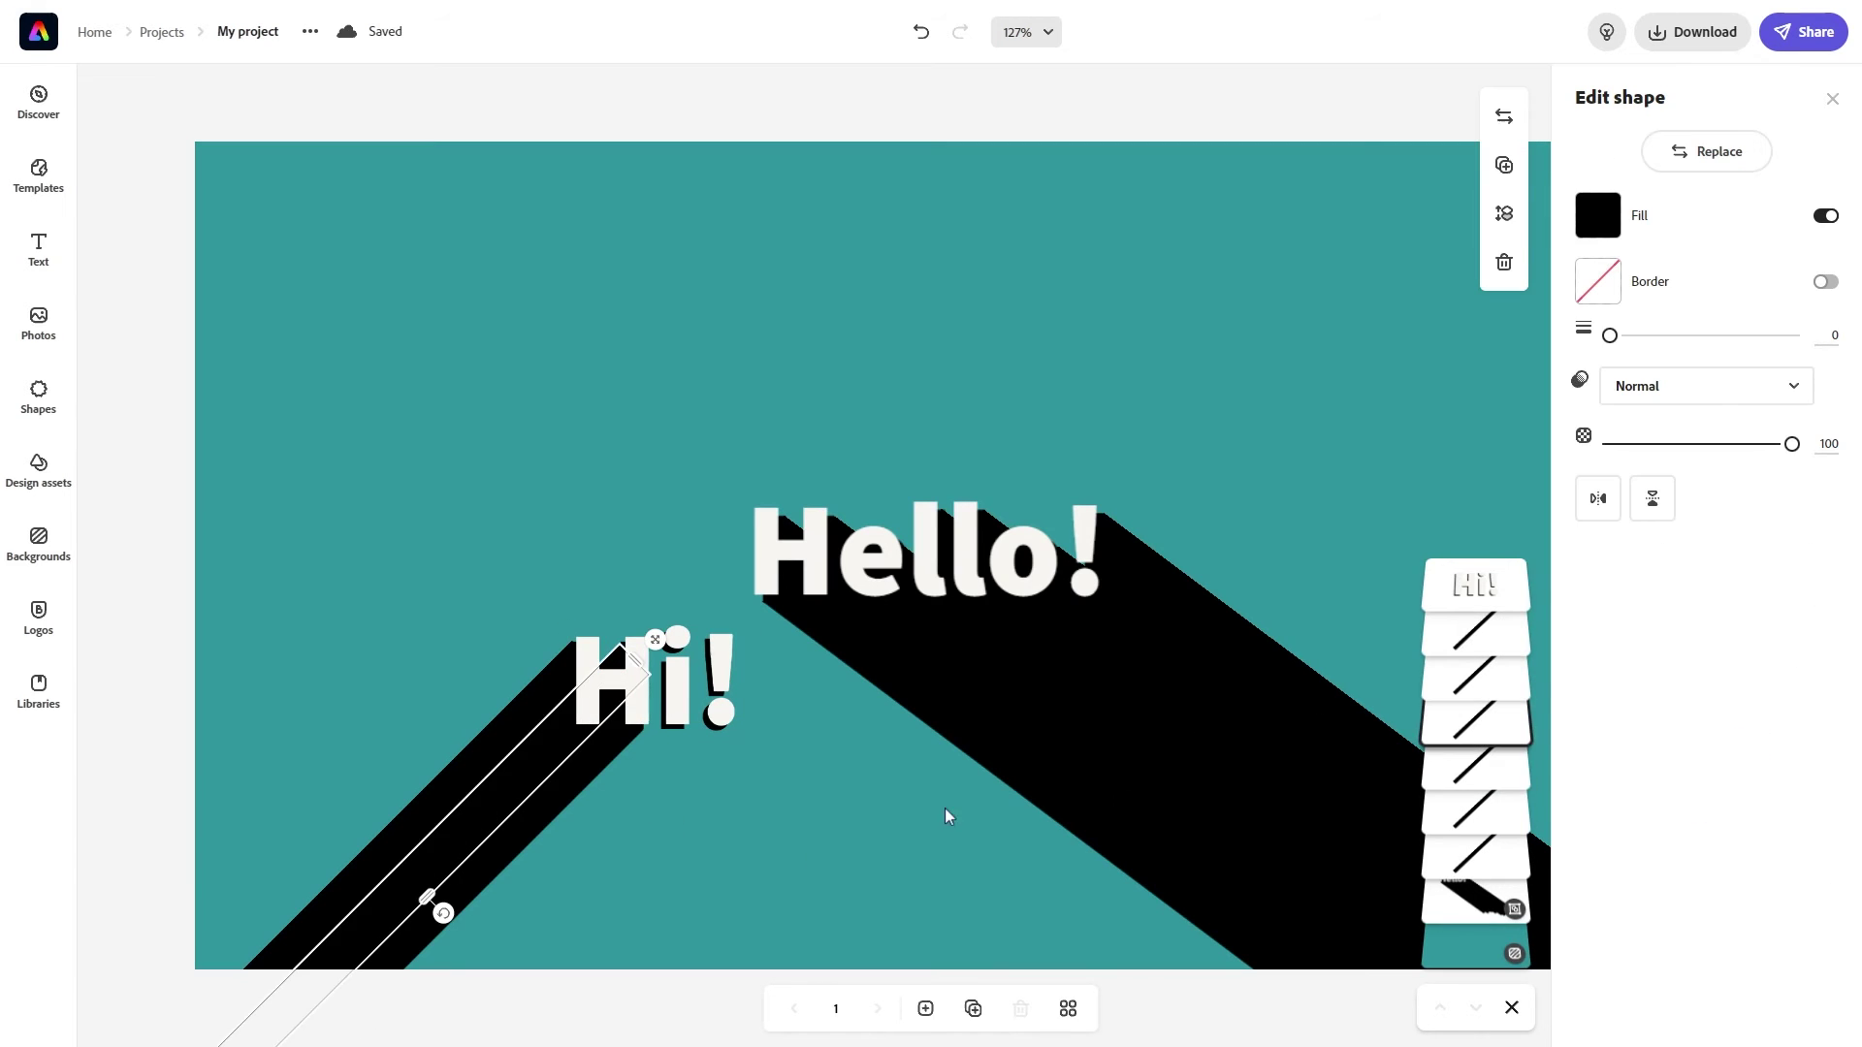
pyautogui.click(947, 814)
# Duplicate more bars behind the i's stem and adjust them to line up with its shadow edge
pyautogui.keyDown('alt'); pyautogui.moveTo(440, 848); pyautogui.dragTo(637, 813); pyautogui.keyUp('alt')
pyautogui.click(673, 782)
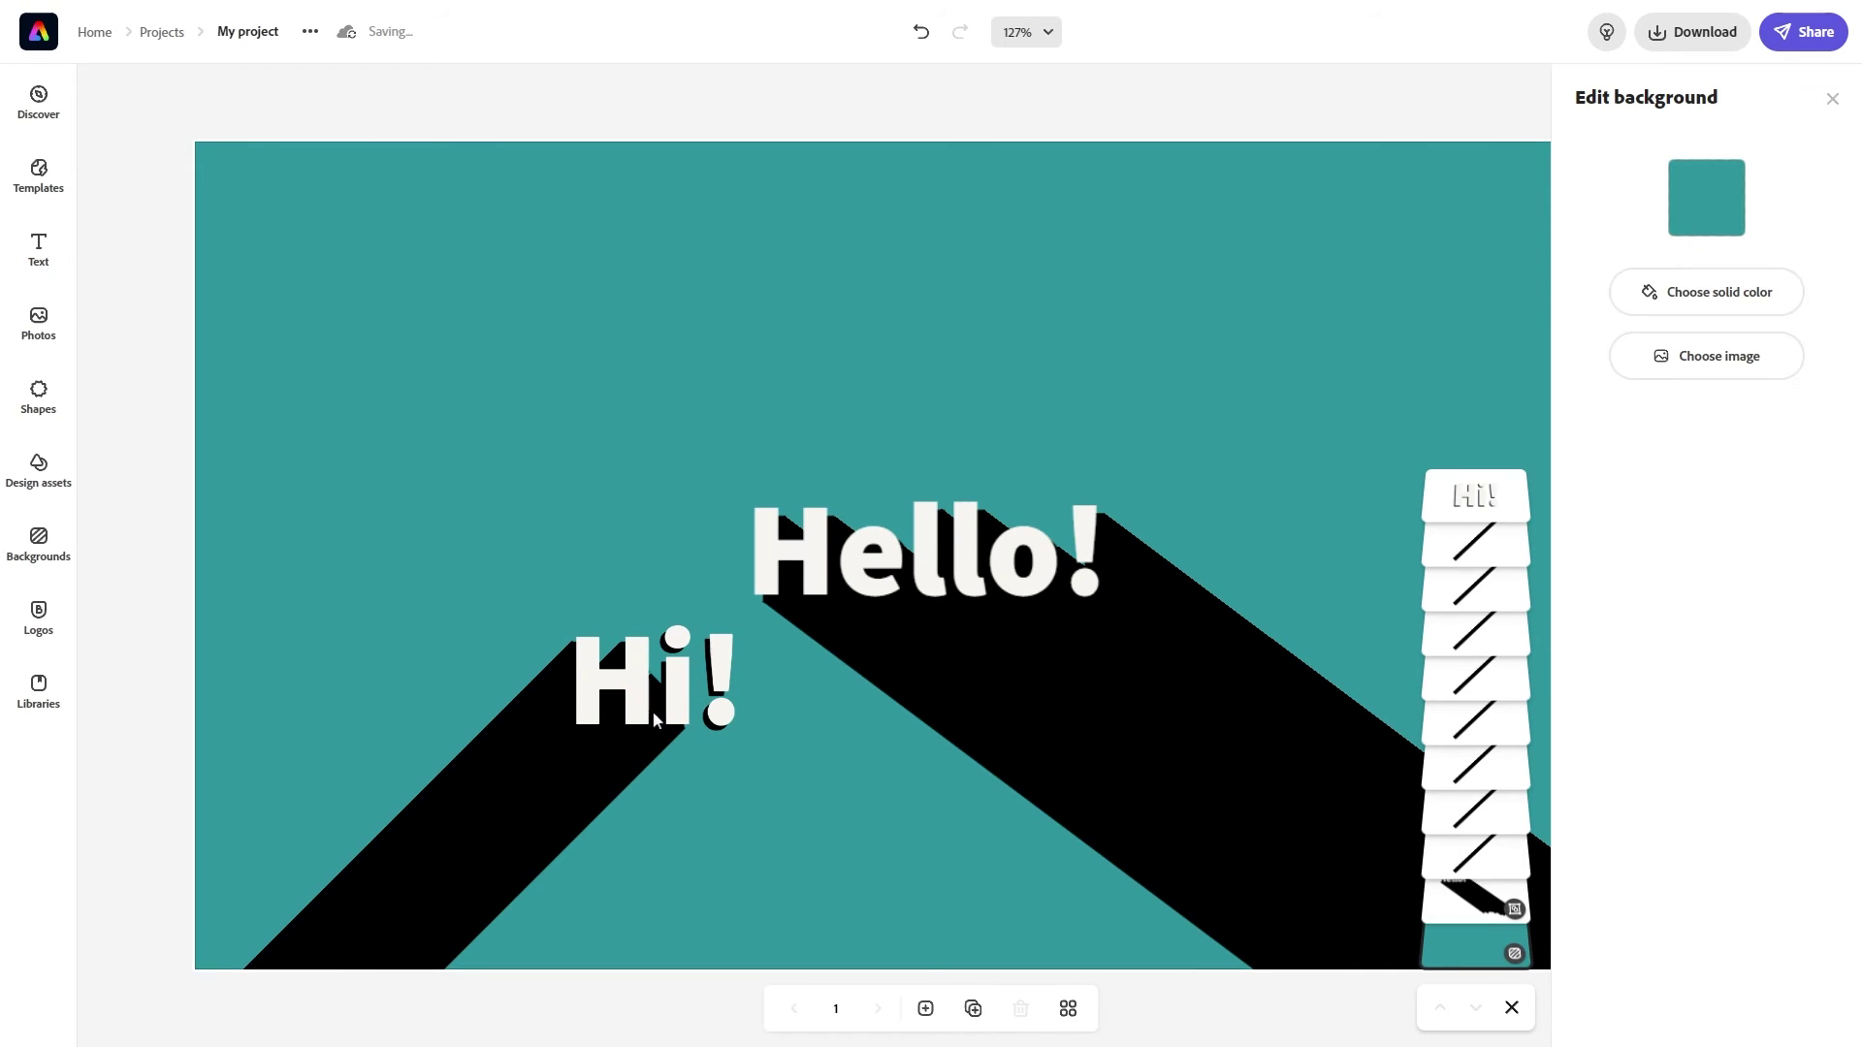
pyautogui.click(1466, 498)
pyautogui.click(1466, 588)
pyautogui.click(1466, 632)
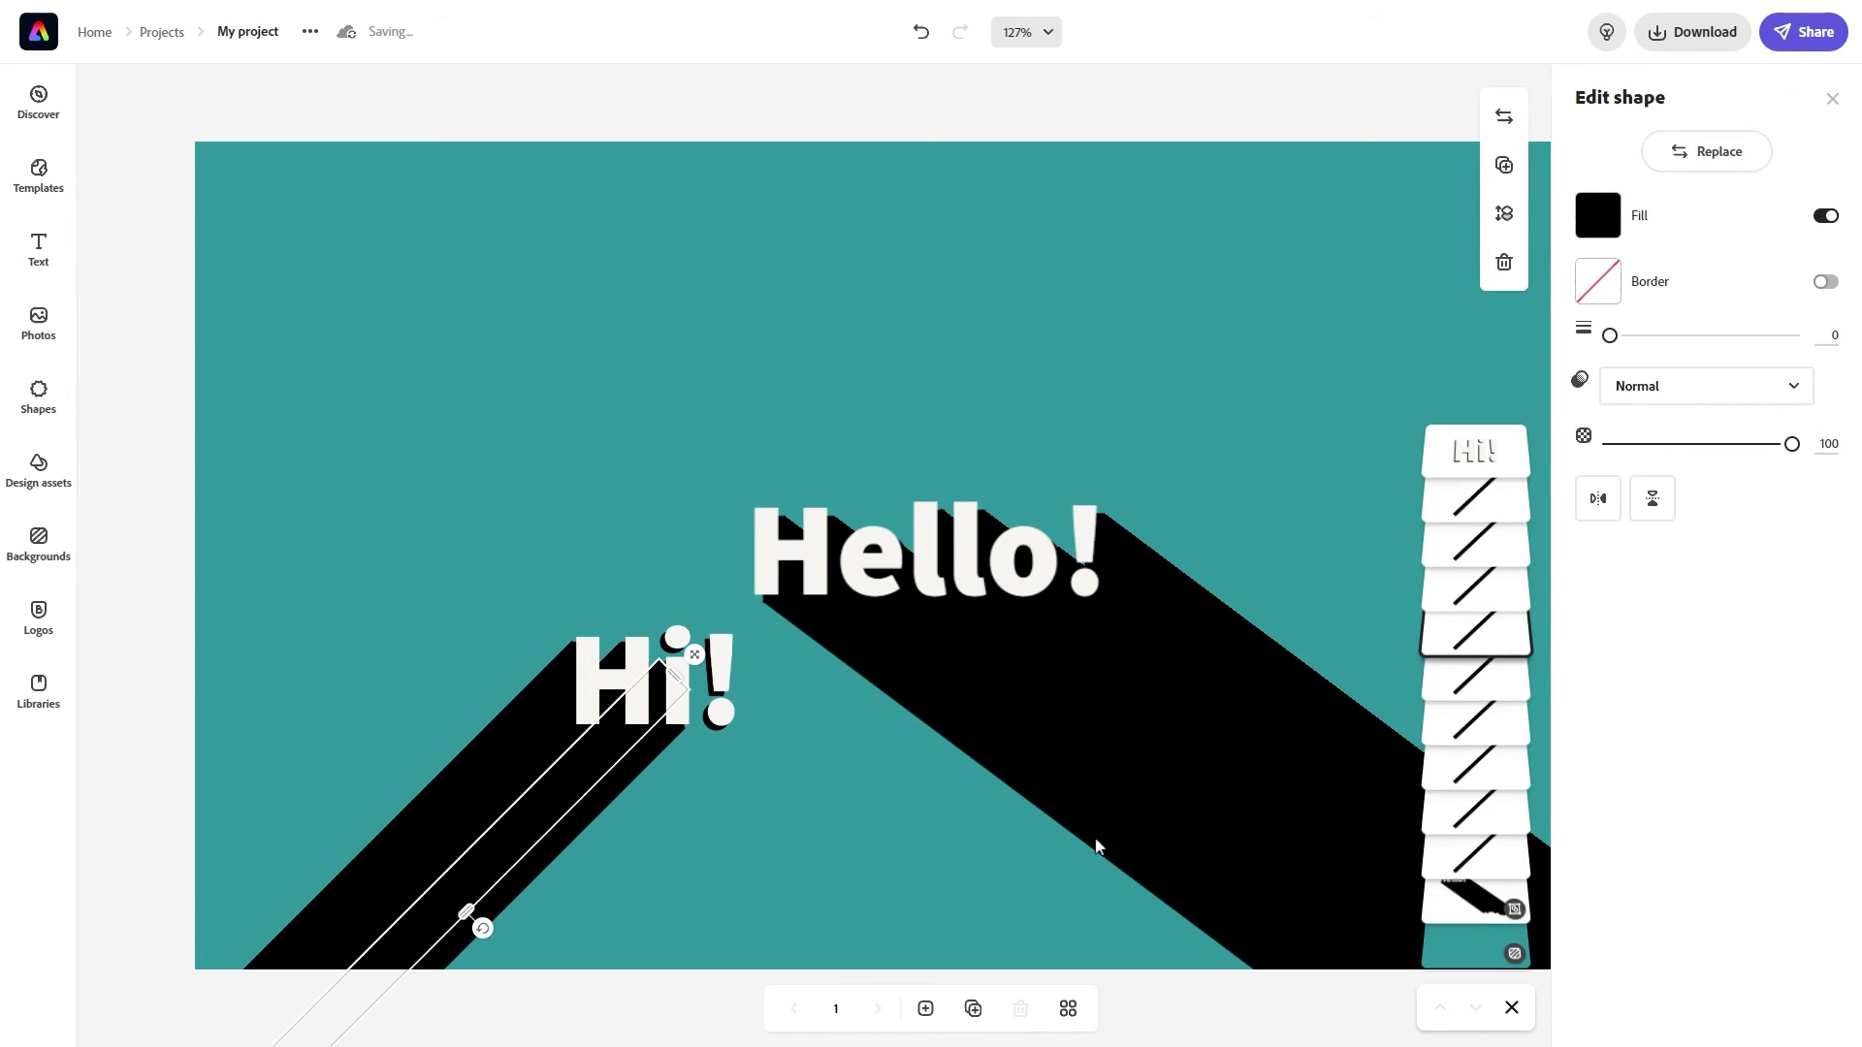
pyautogui.click(1028, 844)
pyautogui.click(1466, 588)
pyautogui.click(1466, 543)
pyautogui.click(1467, 677)
pyautogui.click(1466, 632)
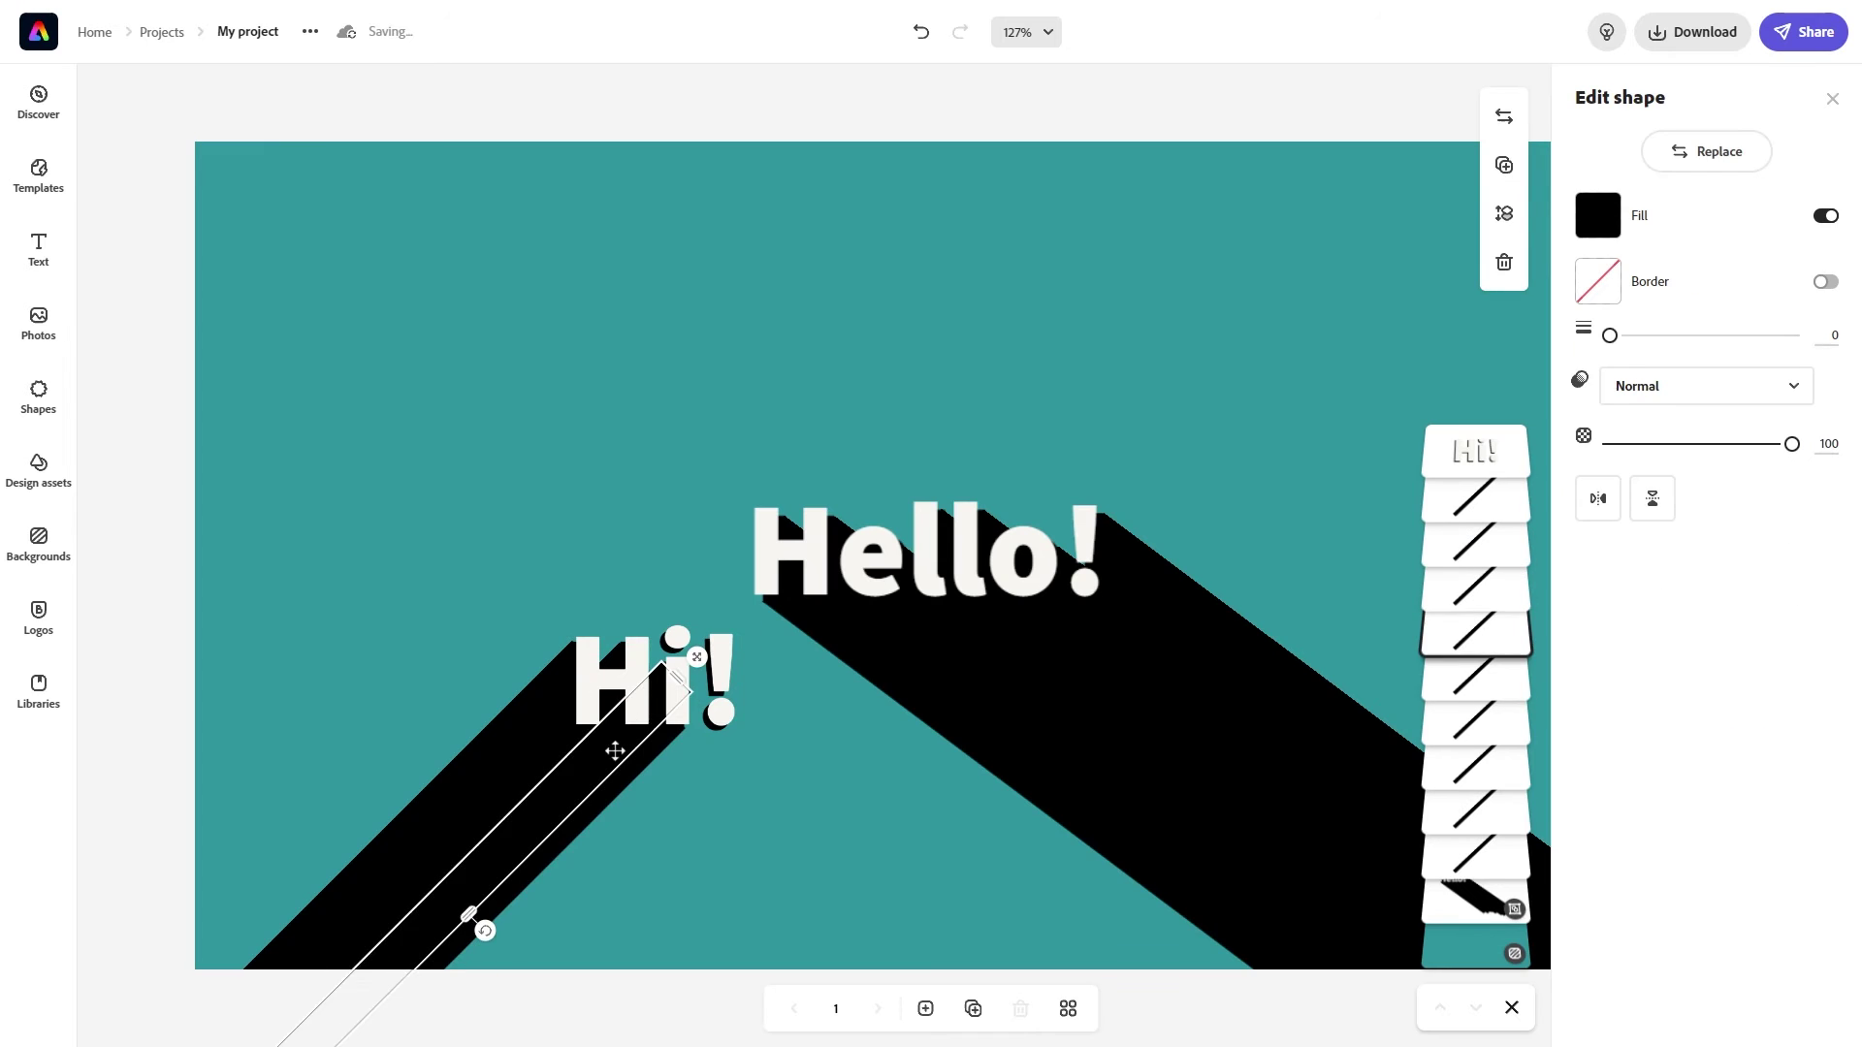
# Delete the surplus bar behind the i and reposition the remaining bar along the stem's shadow
pyautogui.moveTo(613, 750); pyautogui.dragTo(764, 815)
pyautogui.click(869, 796)
pyautogui.click(764, 815)
pyautogui.press('Delete')
pyautogui.moveTo(611, 758); pyautogui.dragTo(911, 621)
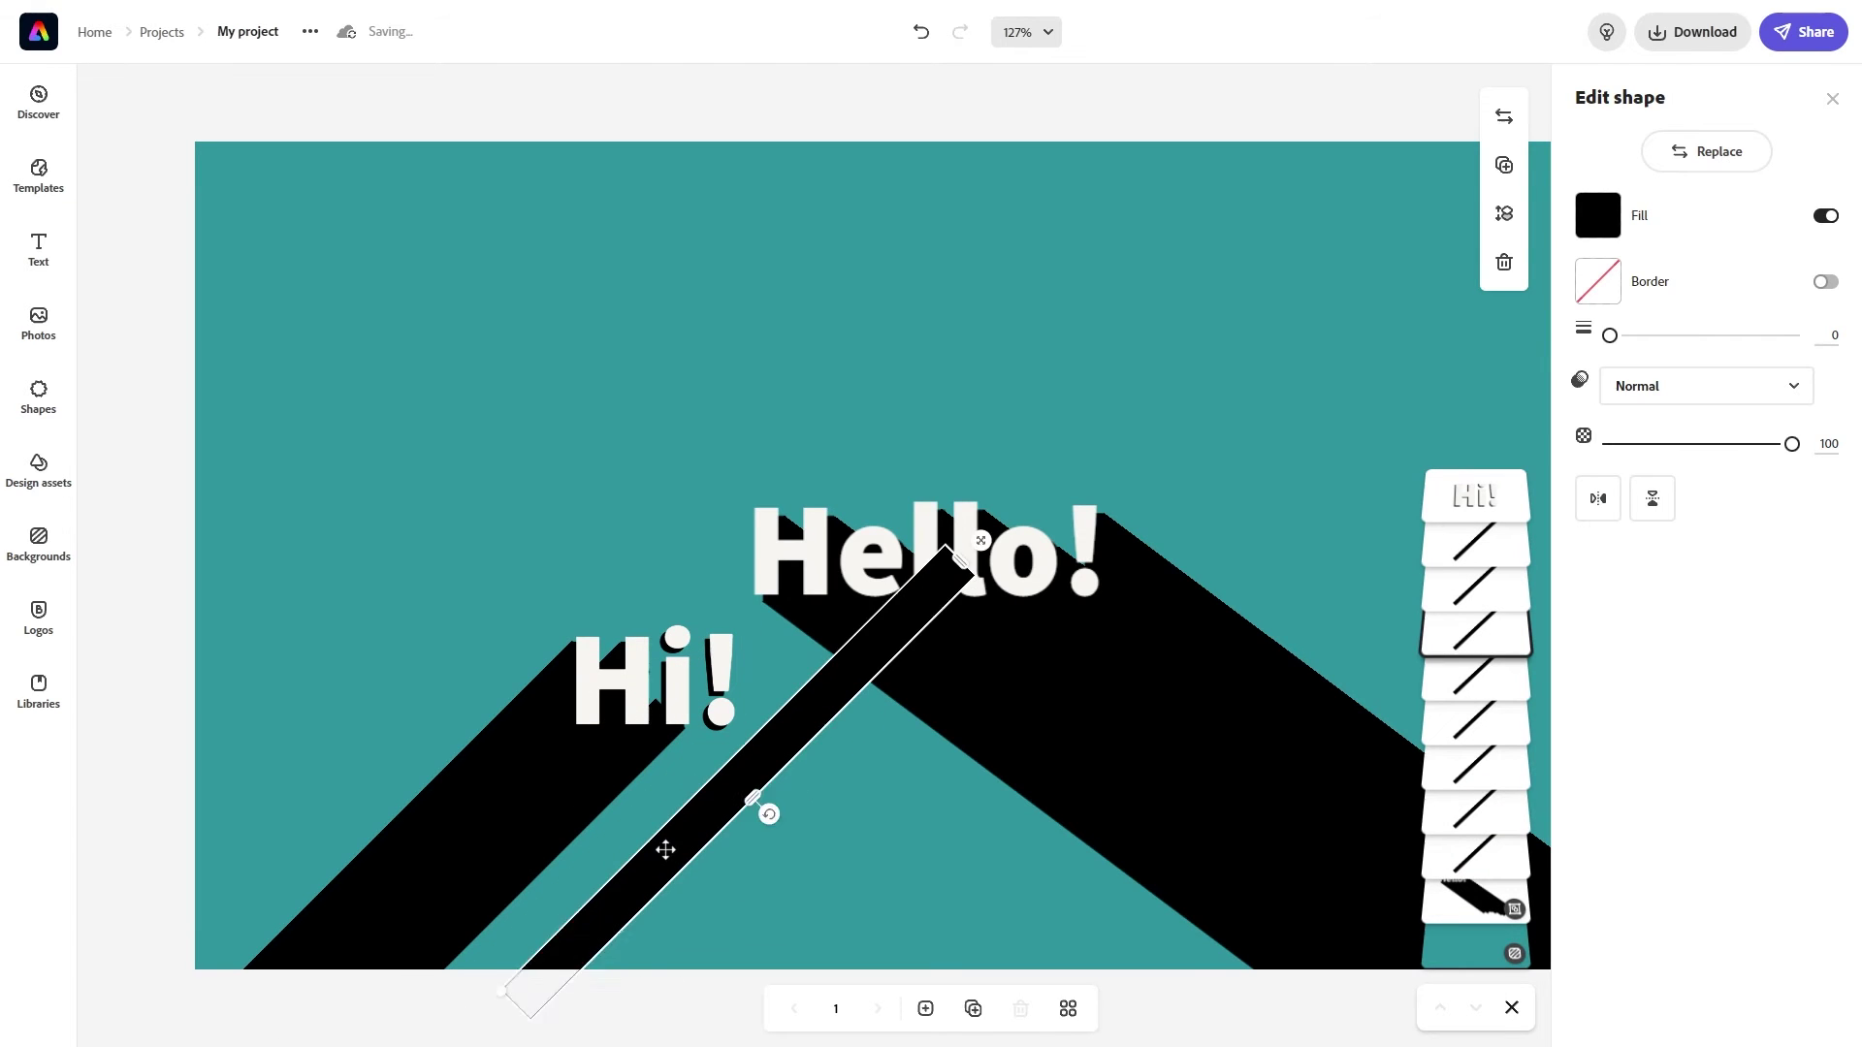
pyautogui.moveTo(665, 848); pyautogui.dragTo(428, 928)
pyautogui.click(529, 929)
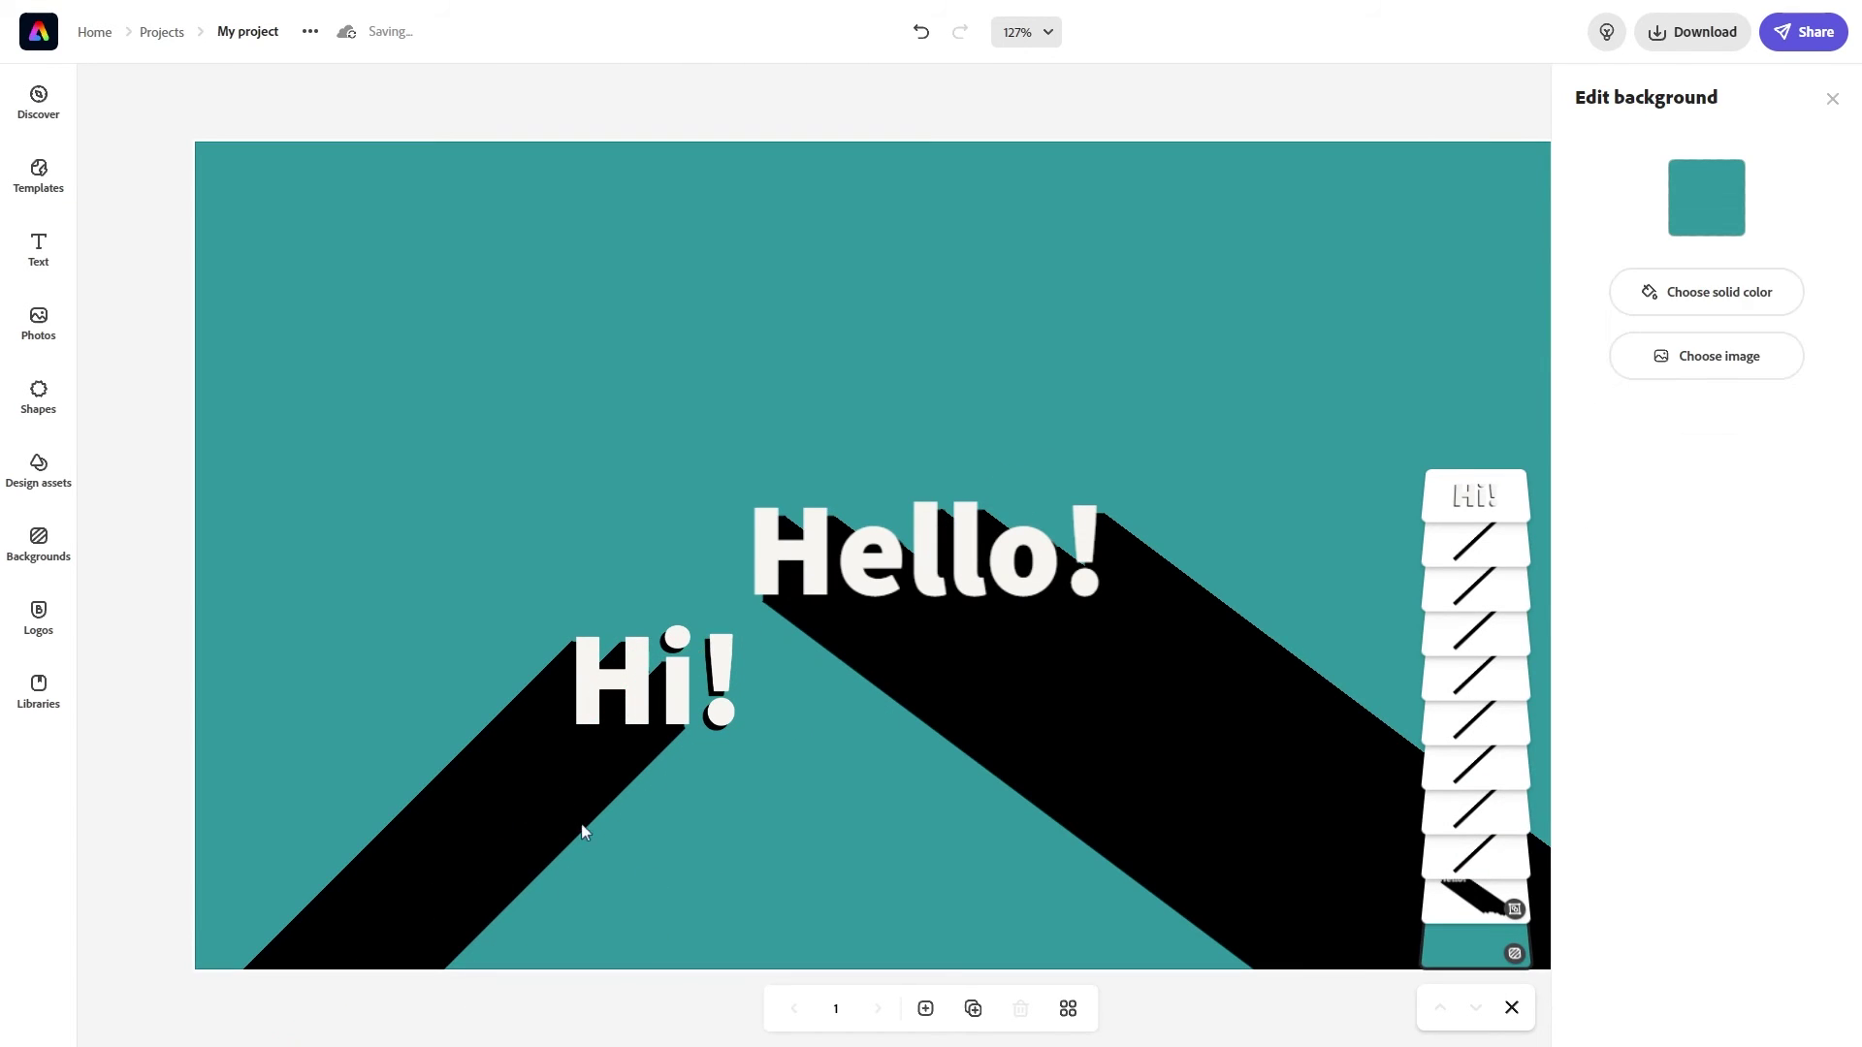
# Resize a duplicate bar and place it behind the i's dot so it follows the dot's shadow
pyautogui.moveTo(588, 733); pyautogui.dragTo(360, 568)
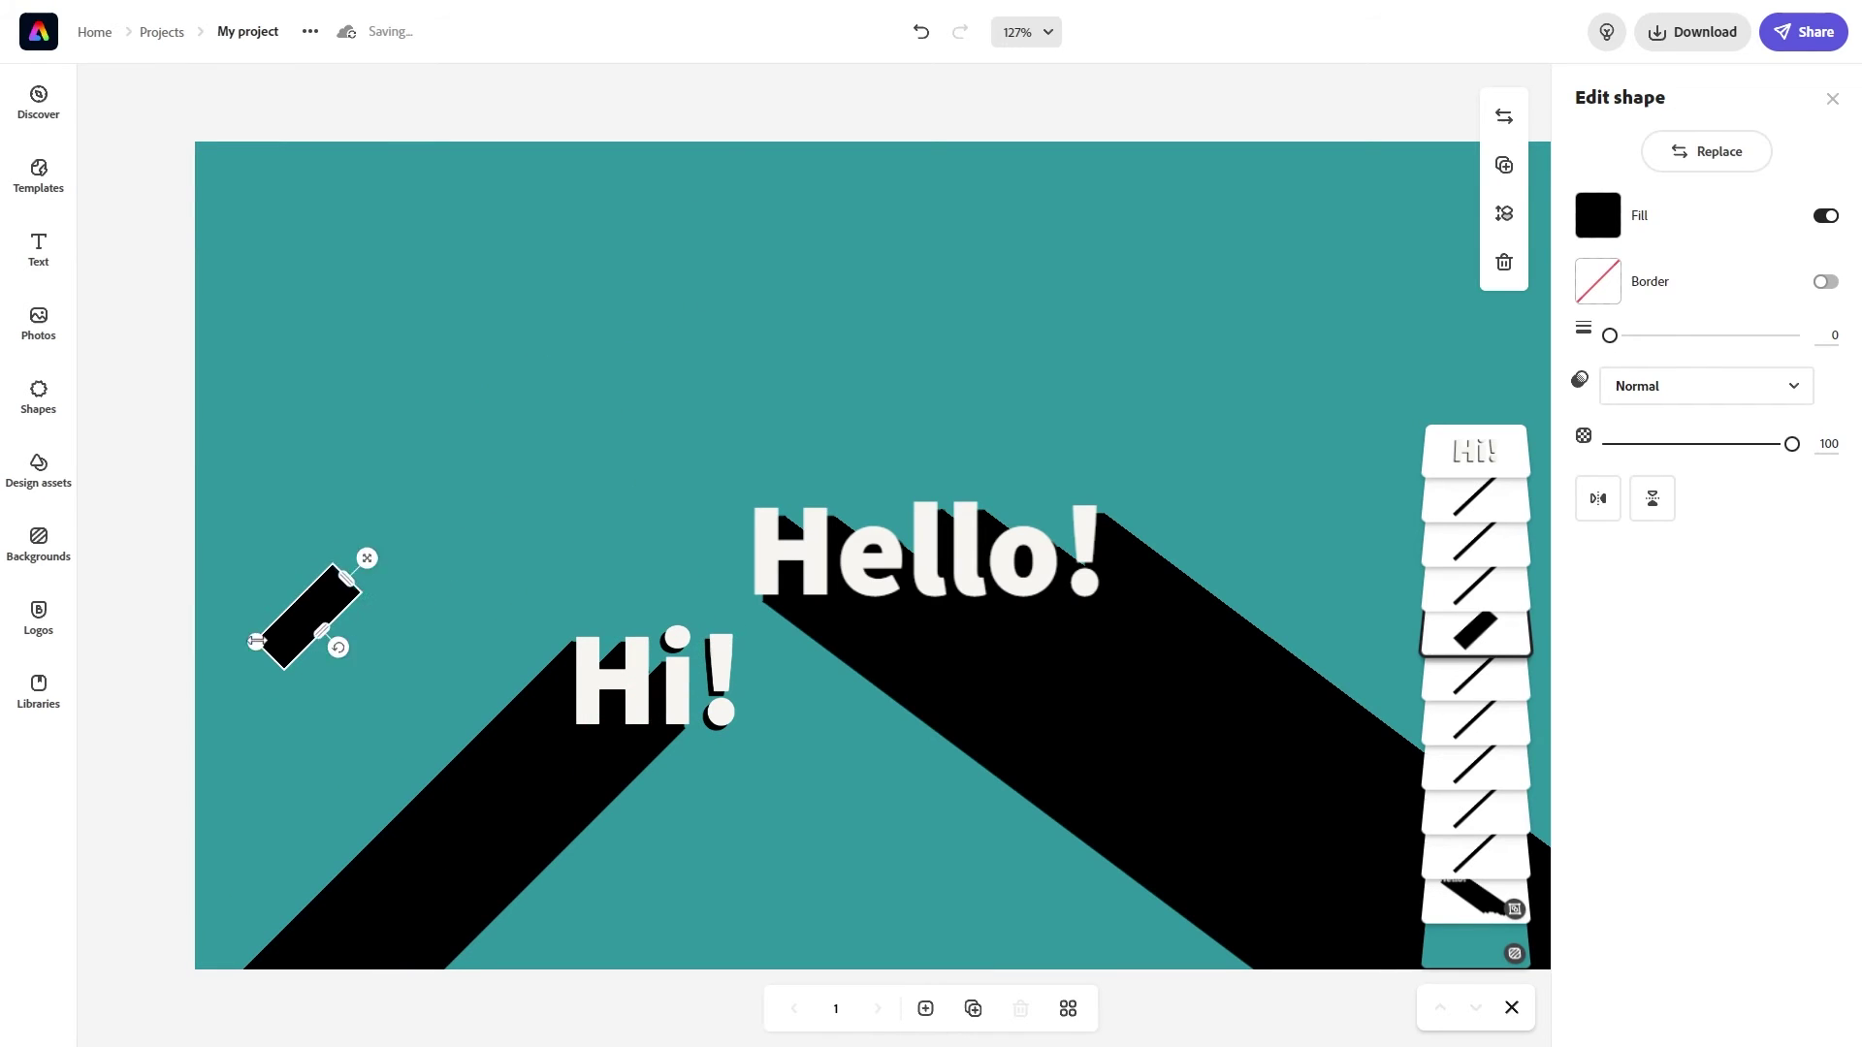
pyautogui.moveTo(273, 653); pyautogui.dragTo(510, 424)
pyautogui.moveTo(314, 620); pyautogui.dragTo(563, 767)
pyautogui.click(743, 790)
# Narrow a duplicate bar to fit the exclamation mark's dot, place it behind the dot and extend it past the canvas's lower edge
pyautogui.click(569, 898)
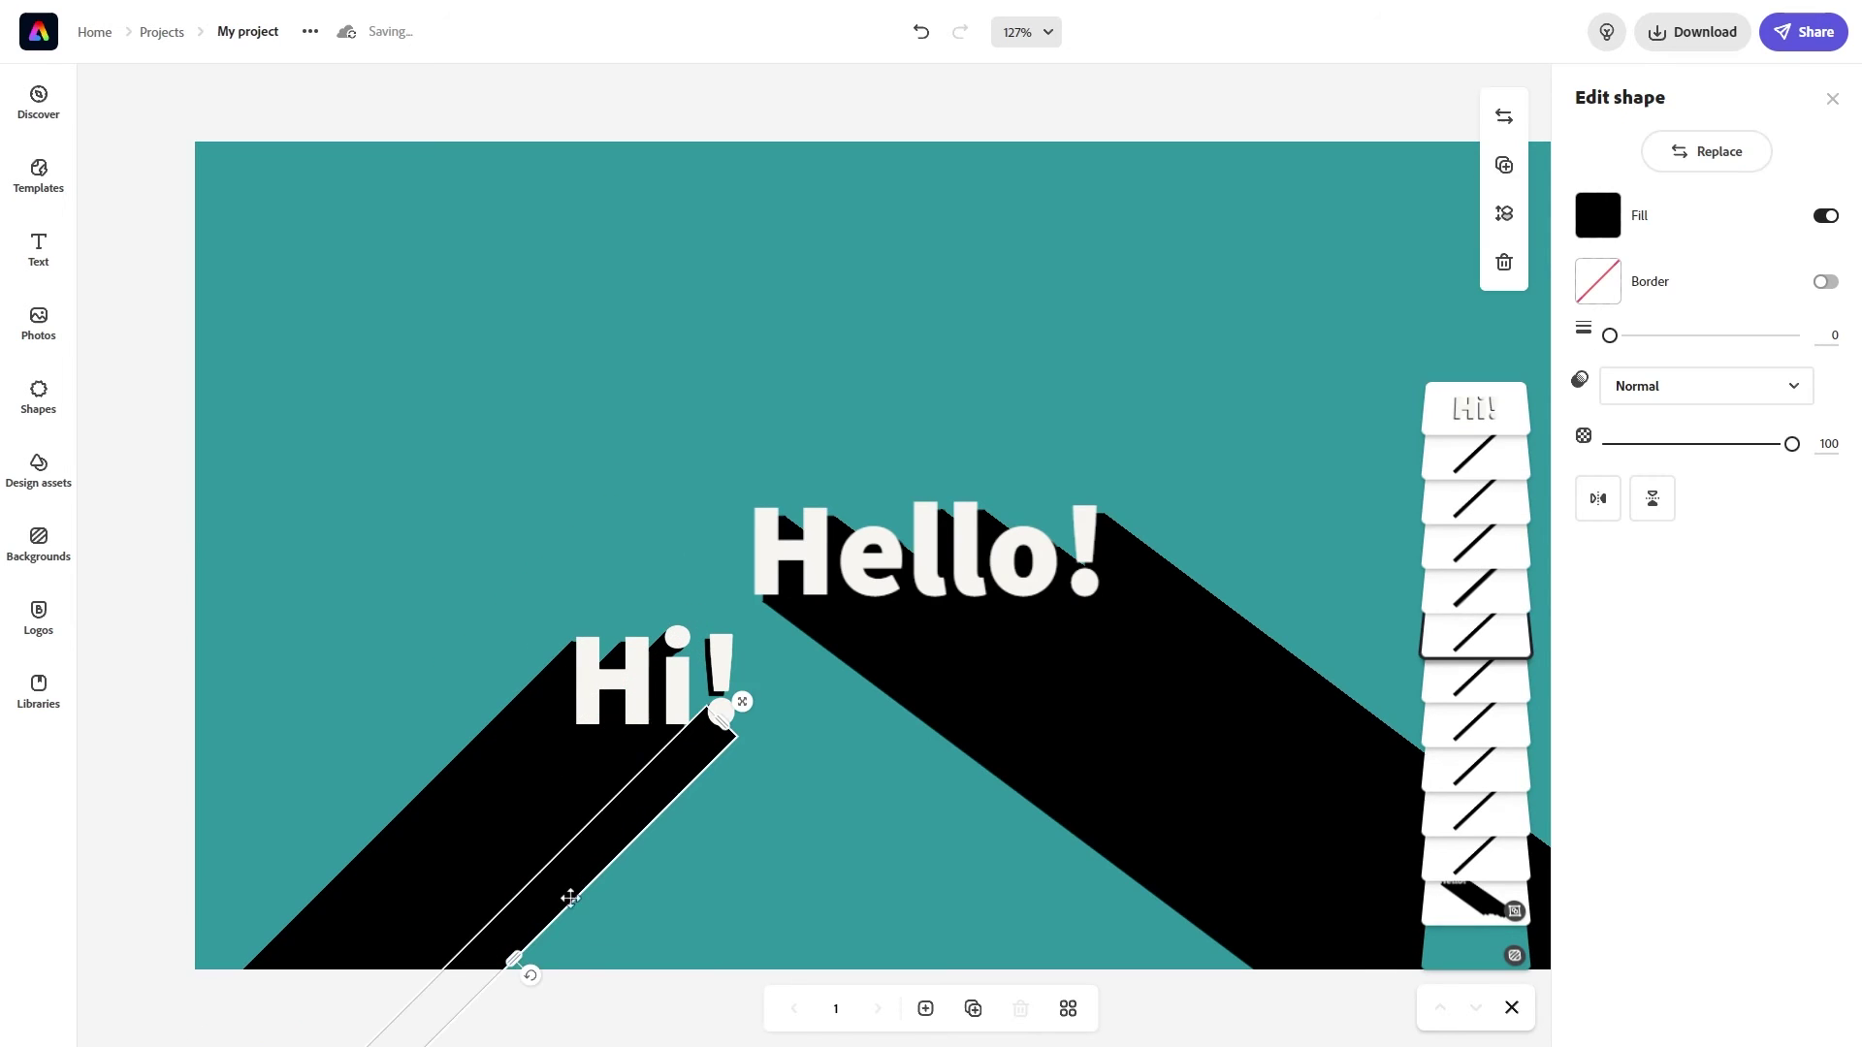
pyautogui.moveTo(569, 898); pyautogui.dragTo(863, 758)
pyautogui.moveTo(1098, 422); pyautogui.dragTo(842, 682)
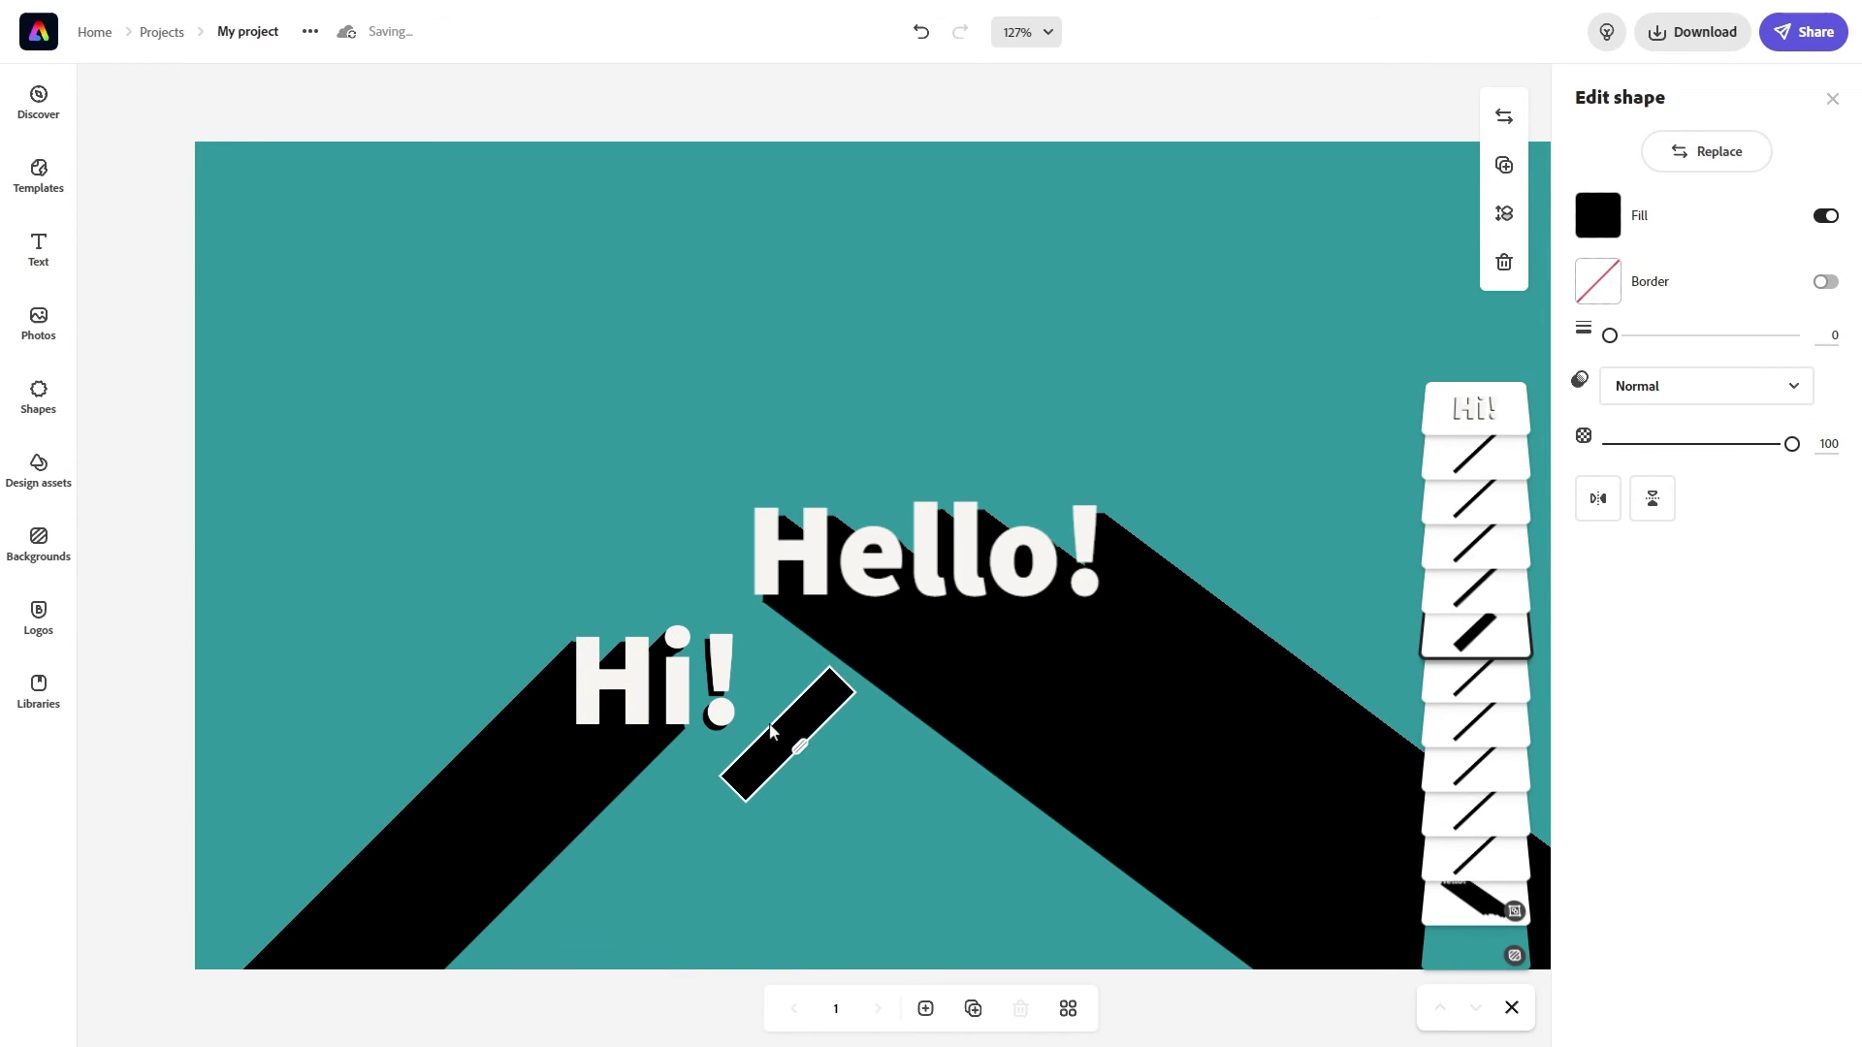
pyautogui.moveTo(720, 777); pyautogui.dragTo(752, 757)
pyautogui.moveTo(840, 688); pyautogui.dragTo(1009, 518)
pyautogui.moveTo(896, 641); pyautogui.dragTo(603, 839)
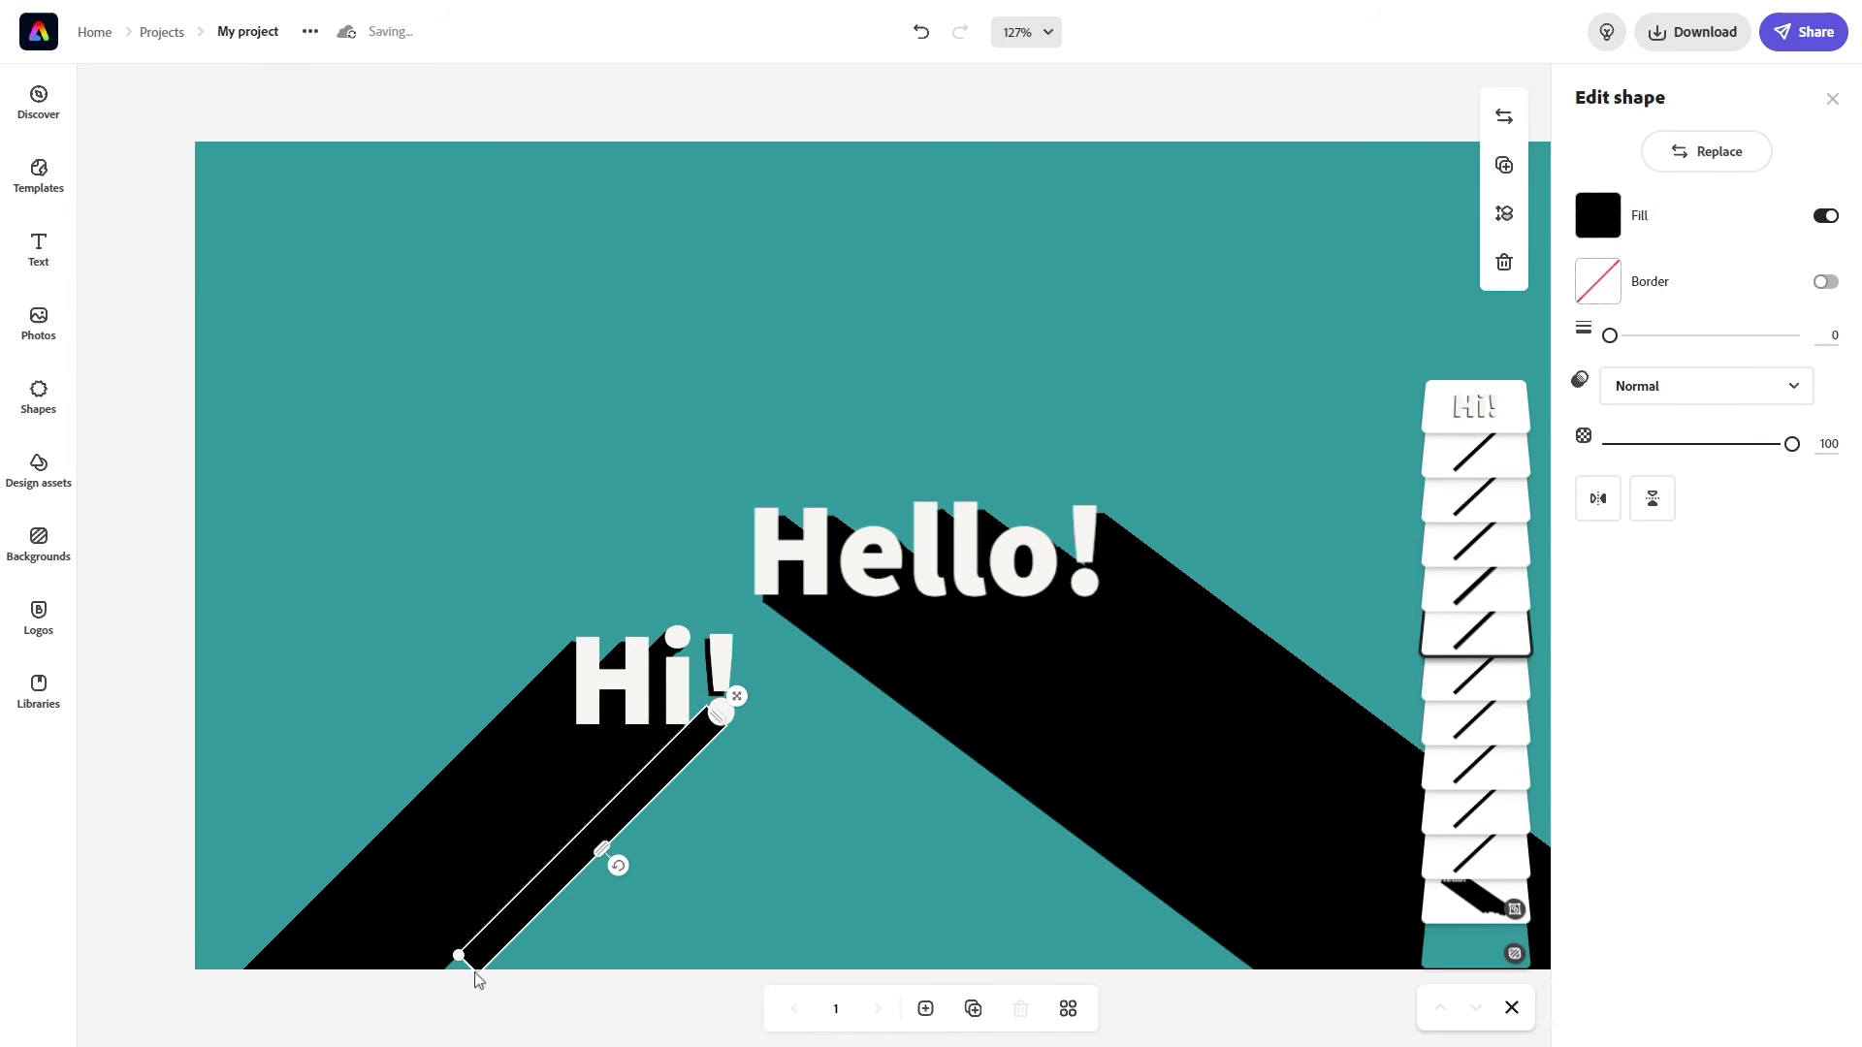
pyautogui.moveTo(473, 972); pyautogui.dragTo(422, 1019)
# Duplicate the narrow bar and place the copy behind the exclamation mark's upper stroke
pyautogui.moveTo(566, 856); pyautogui.dragTo(620, 823)
pyautogui.moveTo(695, 710); pyautogui.dragTo(708, 660)
pyautogui.click(824, 703)
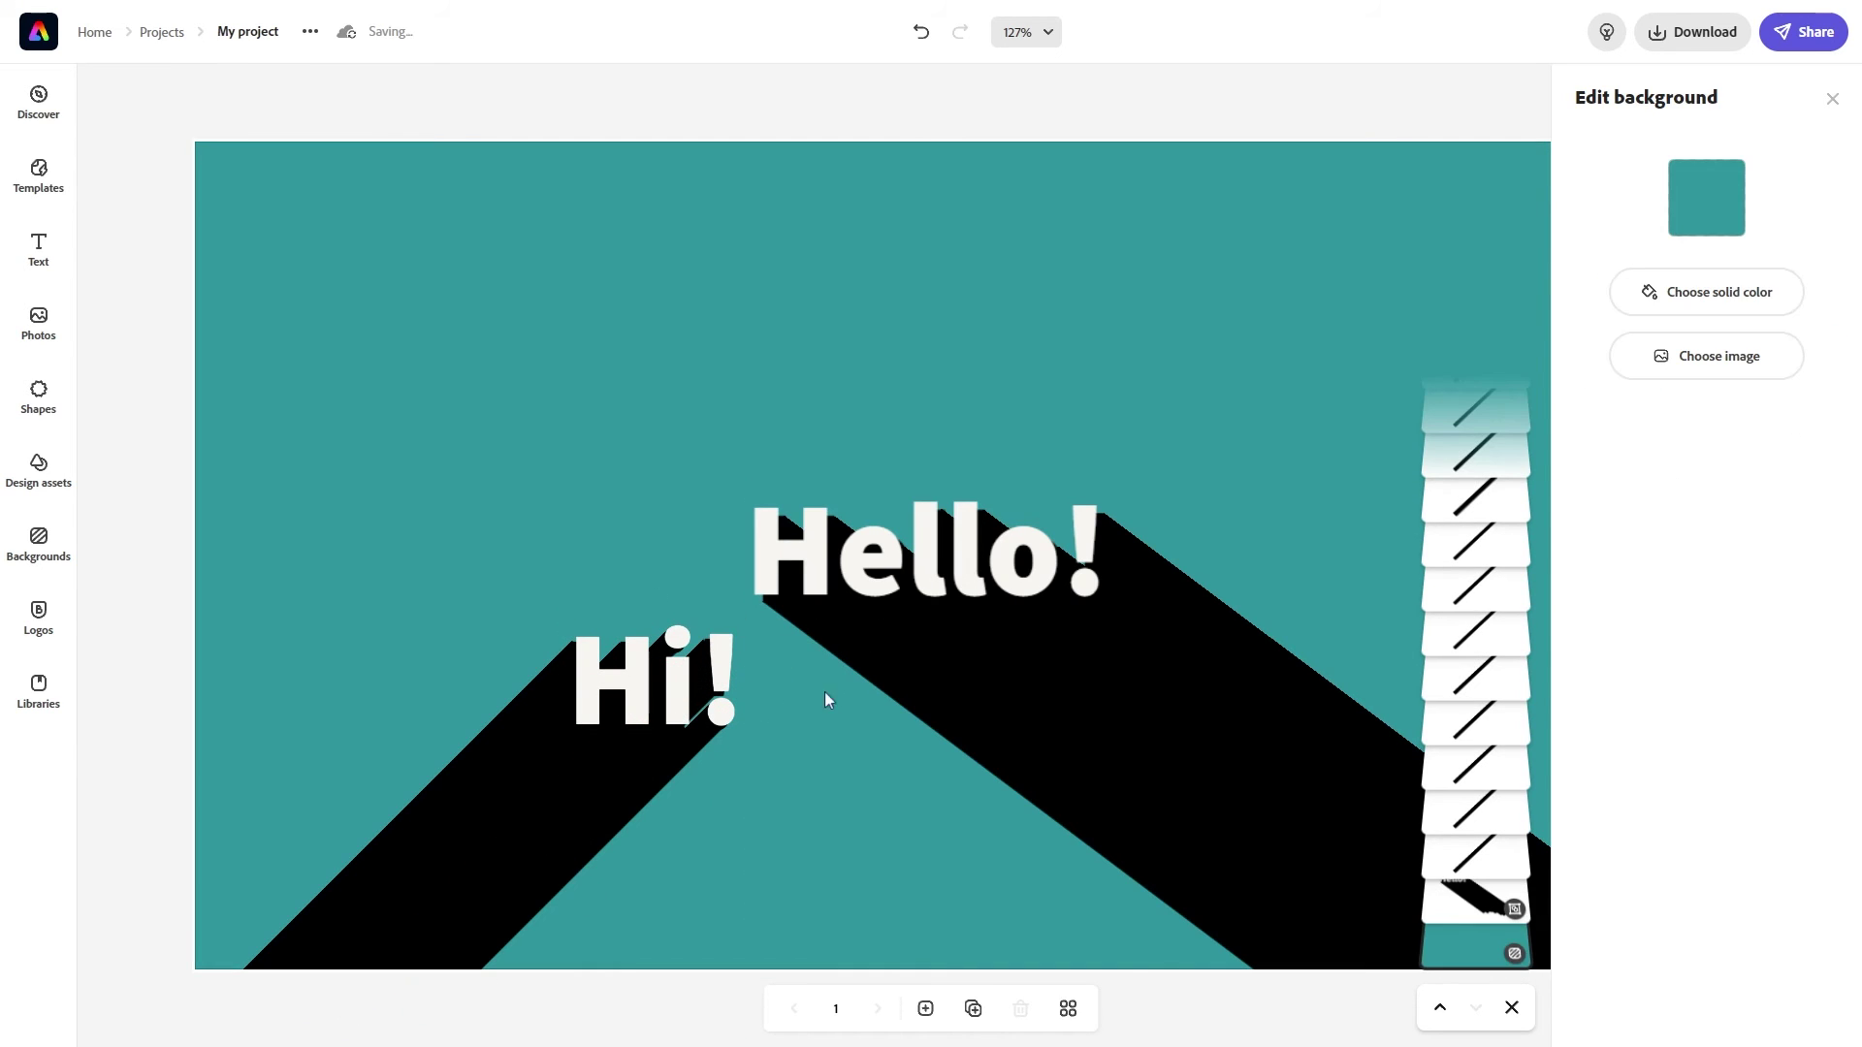
# Fine-tune the position of the bar behind the exclamation mark's stroke to match its shadow
pyautogui.click(1474, 412)
pyautogui.click(1474, 499)
pyautogui.click(1460, 596)
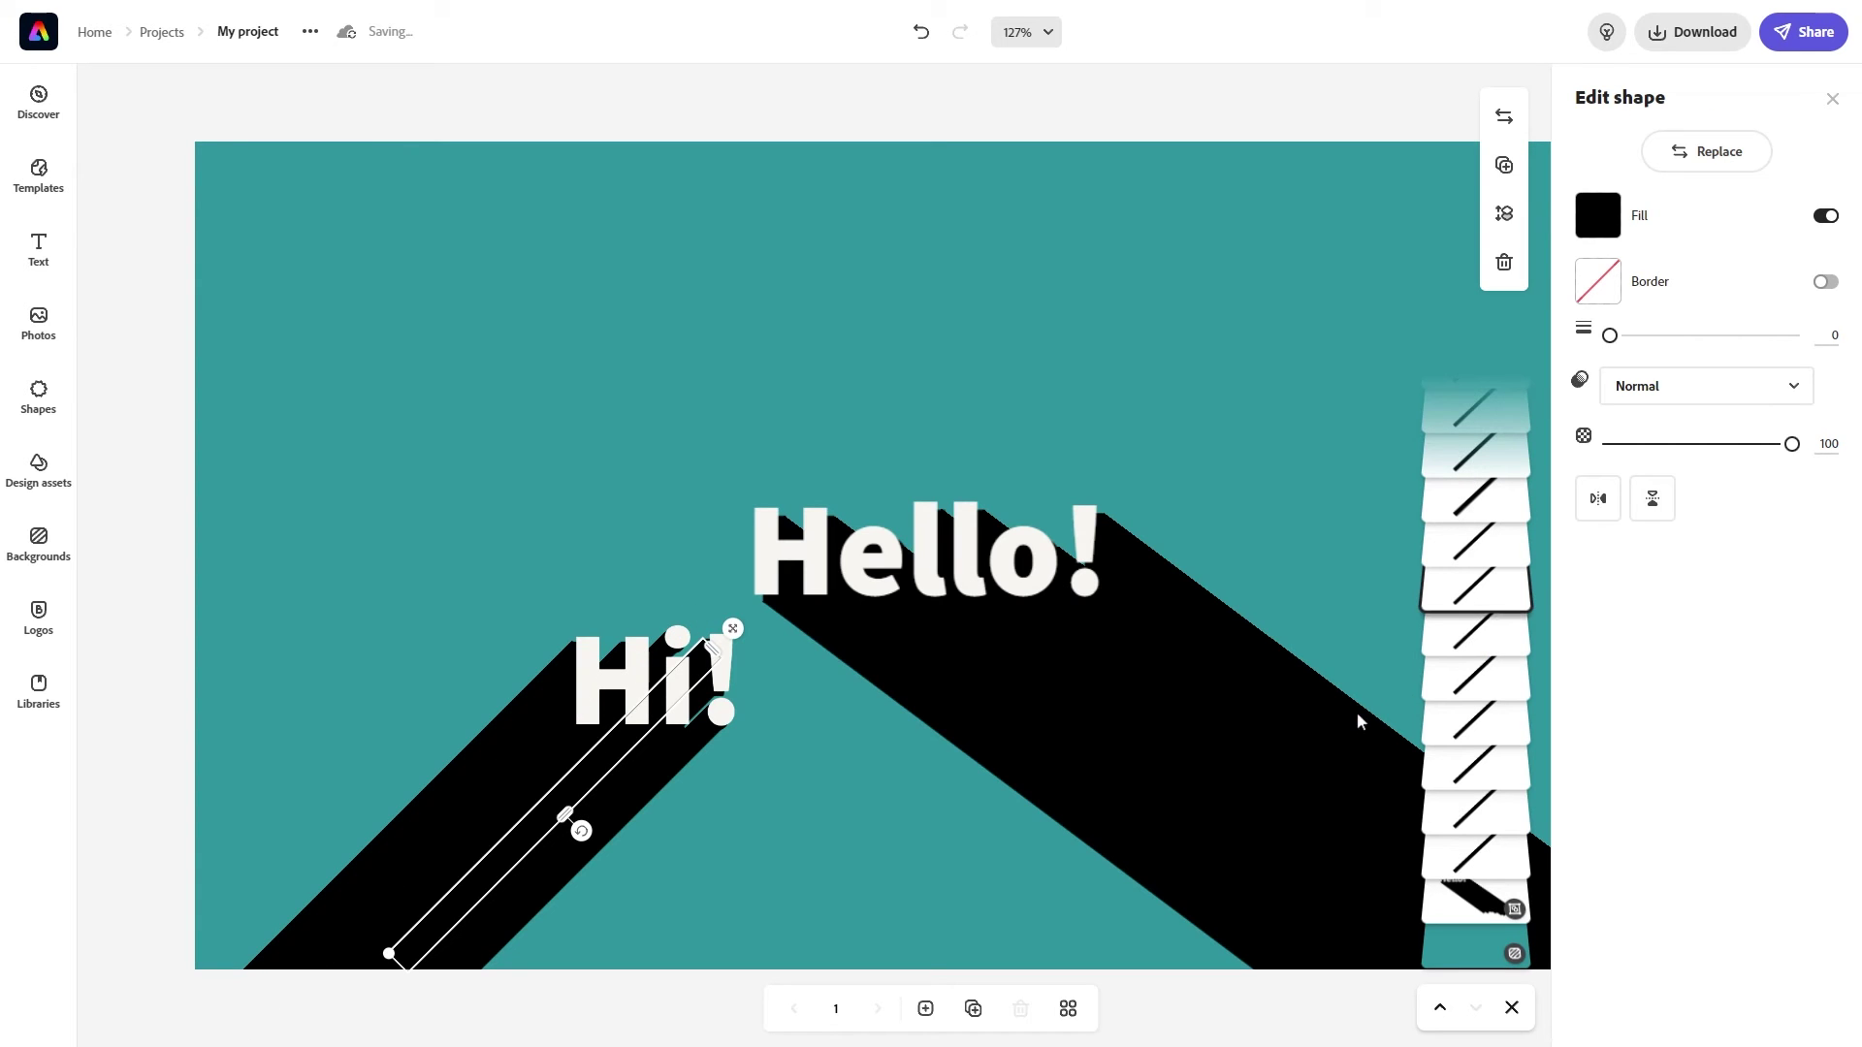
pyautogui.click(812, 805)
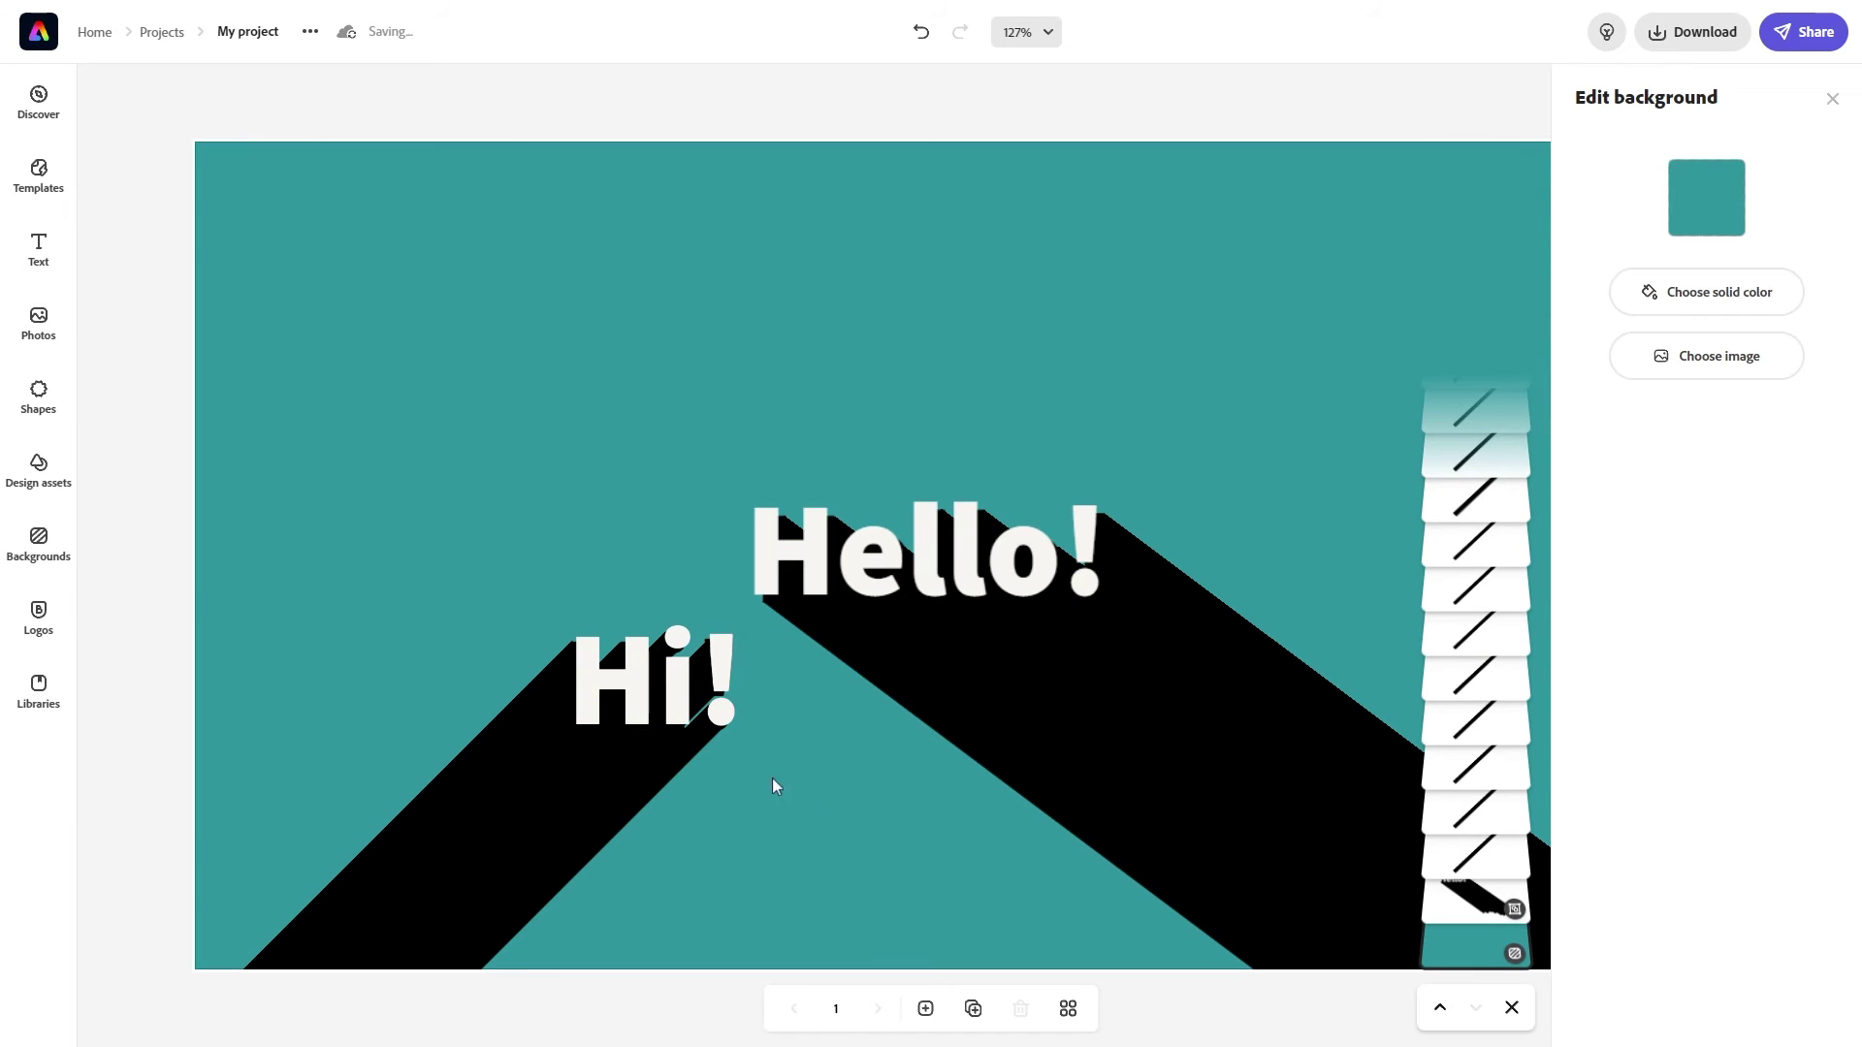
pyautogui.click(1467, 492)
pyautogui.click(1469, 589)
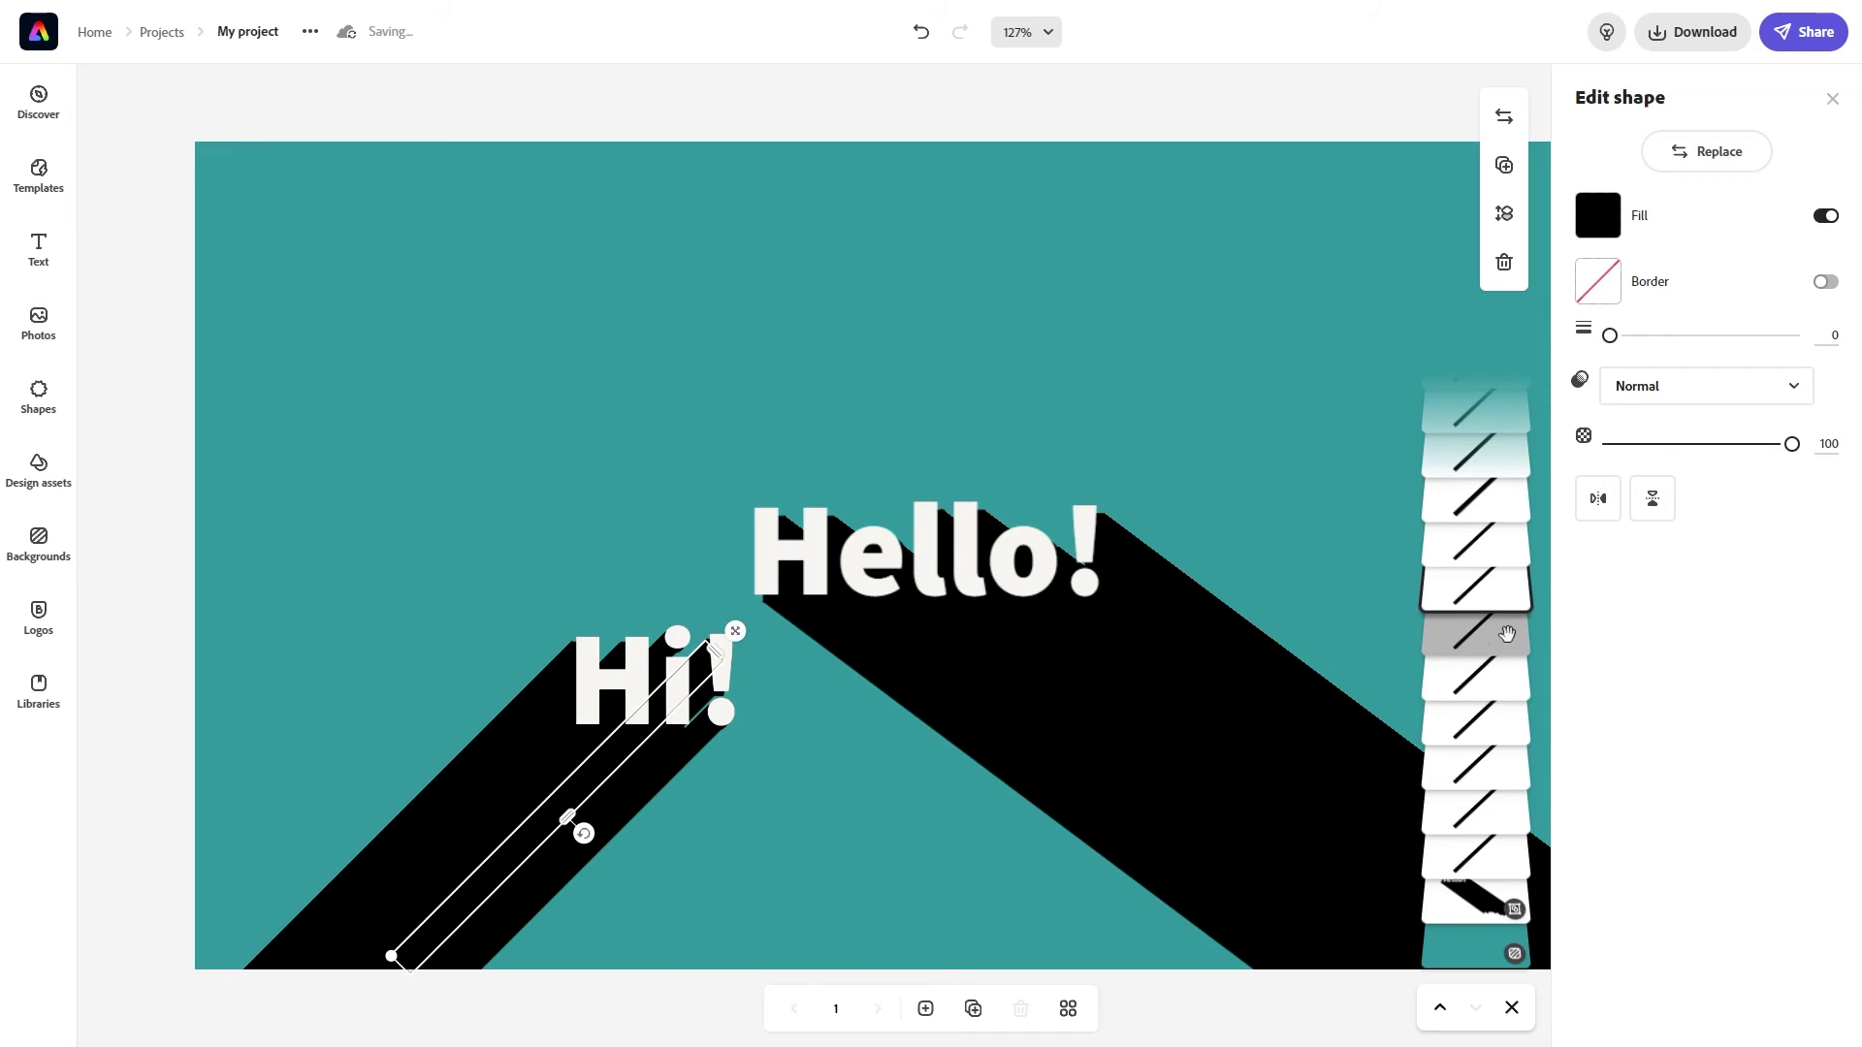
pyautogui.click(853, 840)
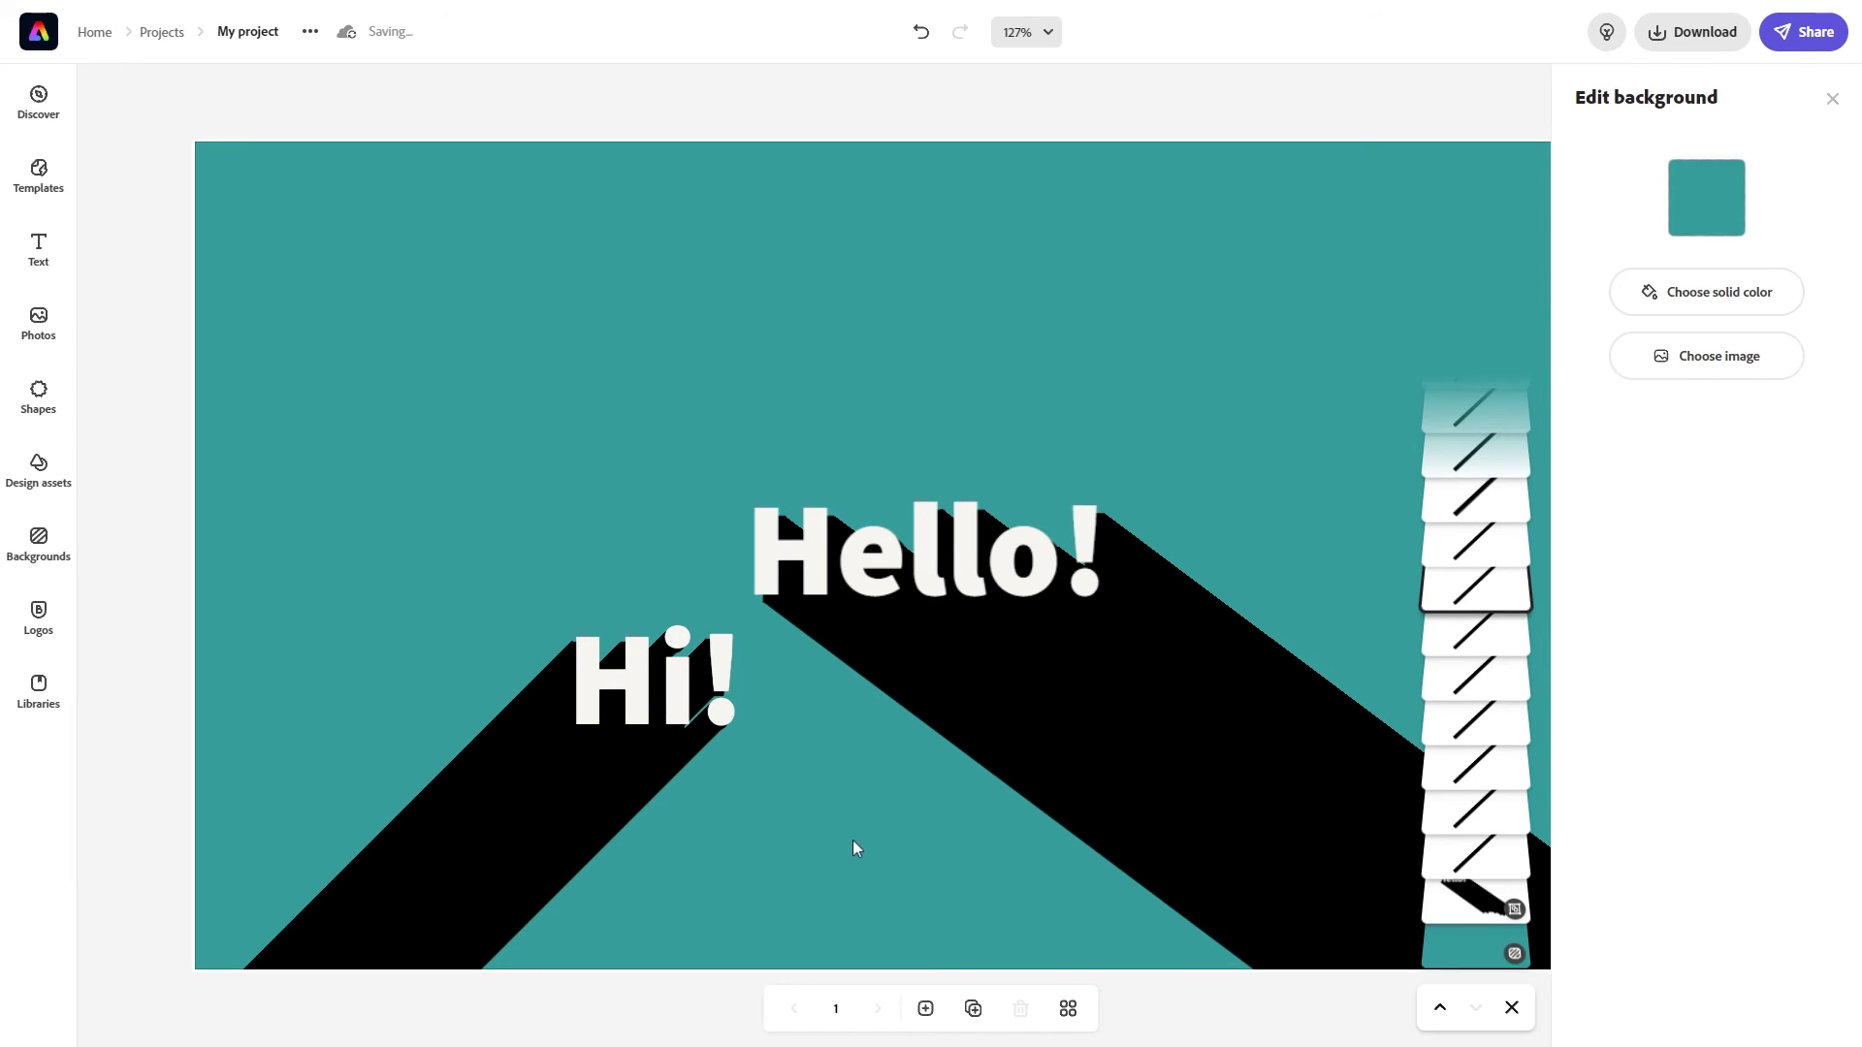
# Cover the teal gap beside the exclamation mark's dot with another narrow bar and nudge it left inside the shadow's outer edge
pyautogui.click(691, 757)
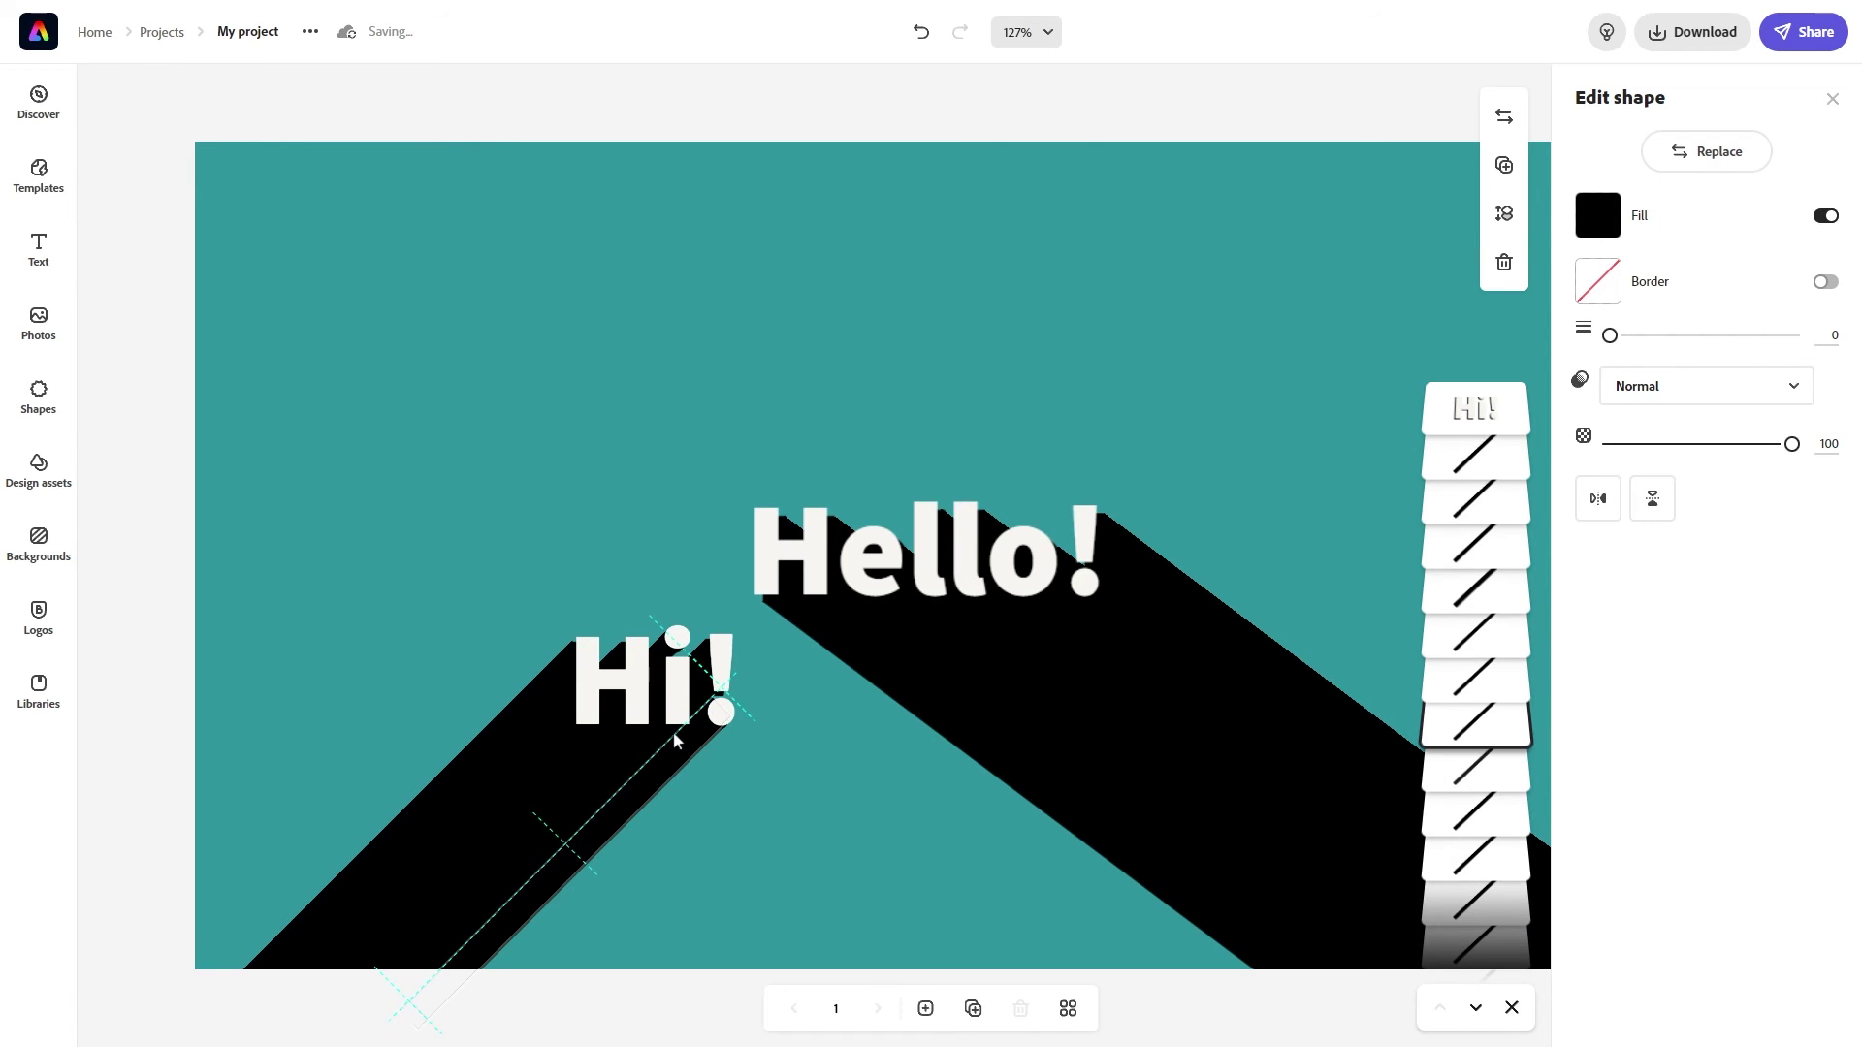
pyautogui.click(671, 731)
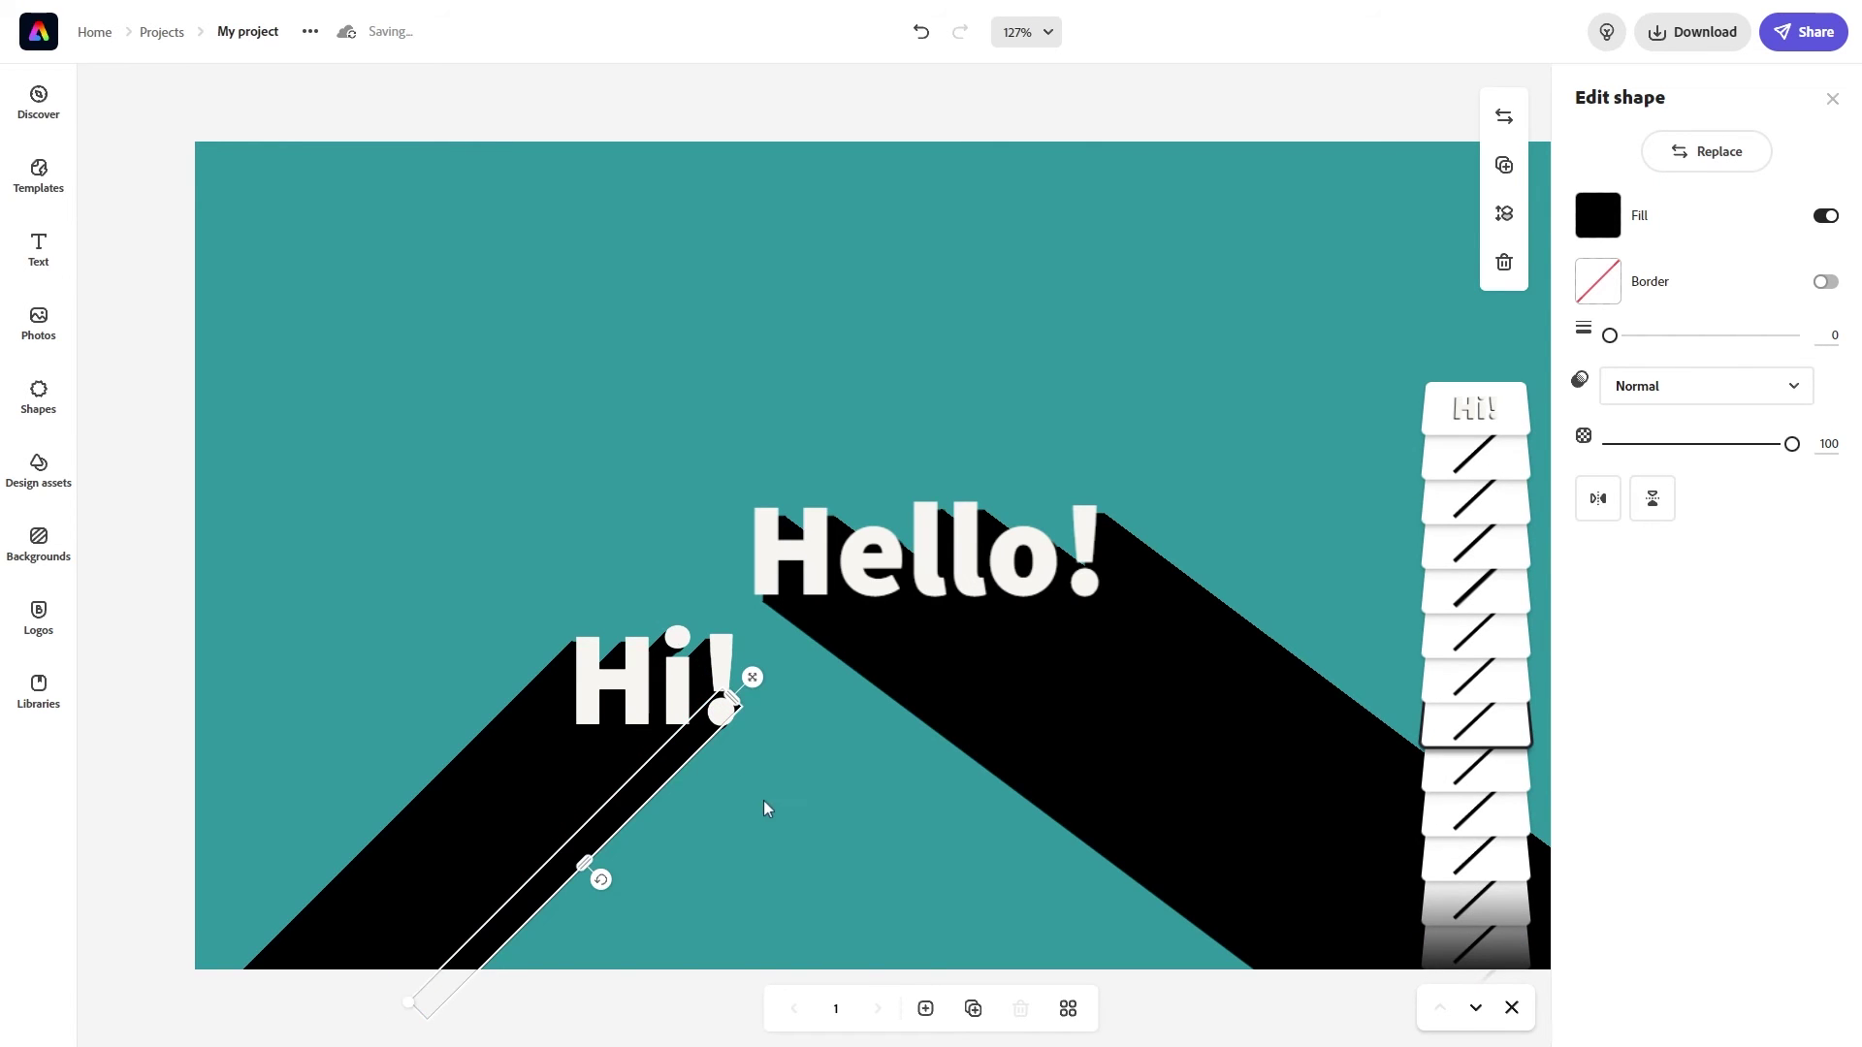
pyautogui.press('Left')
pyautogui.press('Left')
pyautogui.press('Left')
pyautogui.press('Left')
pyautogui.press('Left')
pyautogui.press('Left')
pyautogui.press('Left')
pyautogui.press('Left')
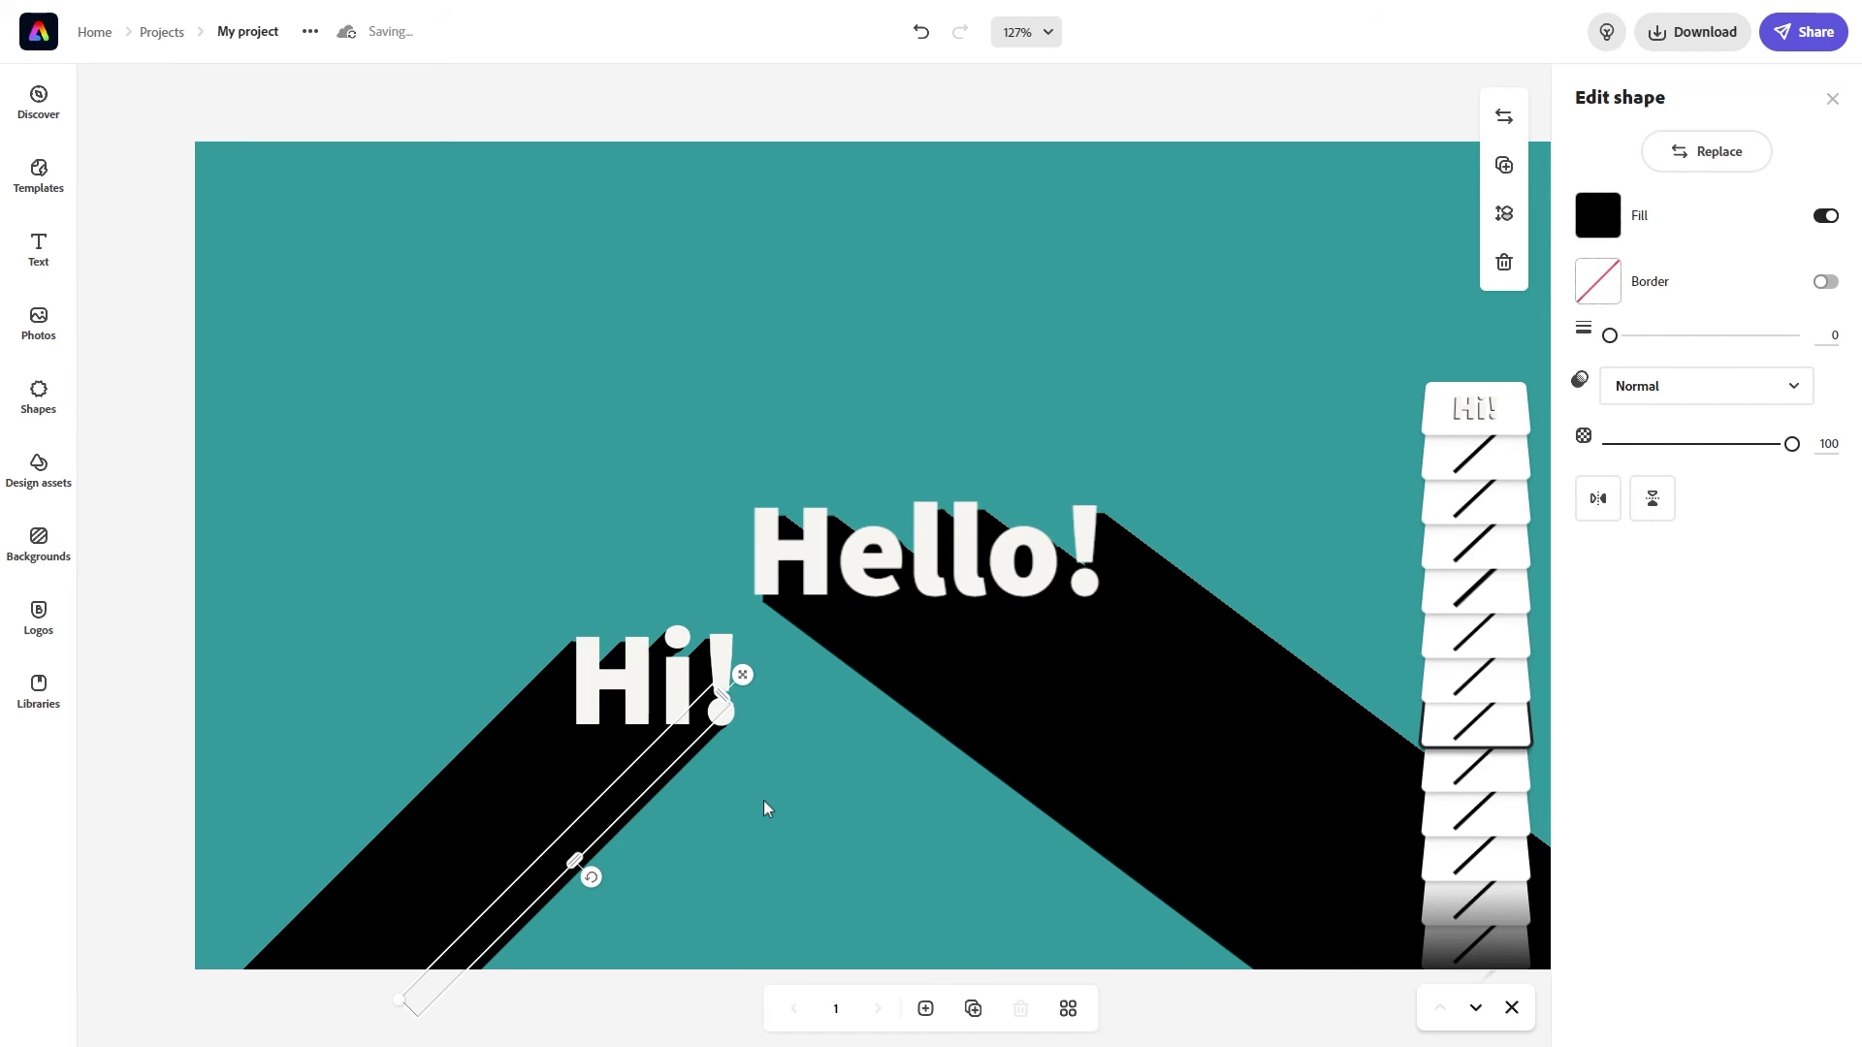
pyautogui.press('Left')
pyautogui.press('Left')
pyautogui.press('Left')
pyautogui.press('Left')
pyautogui.click(763, 803)
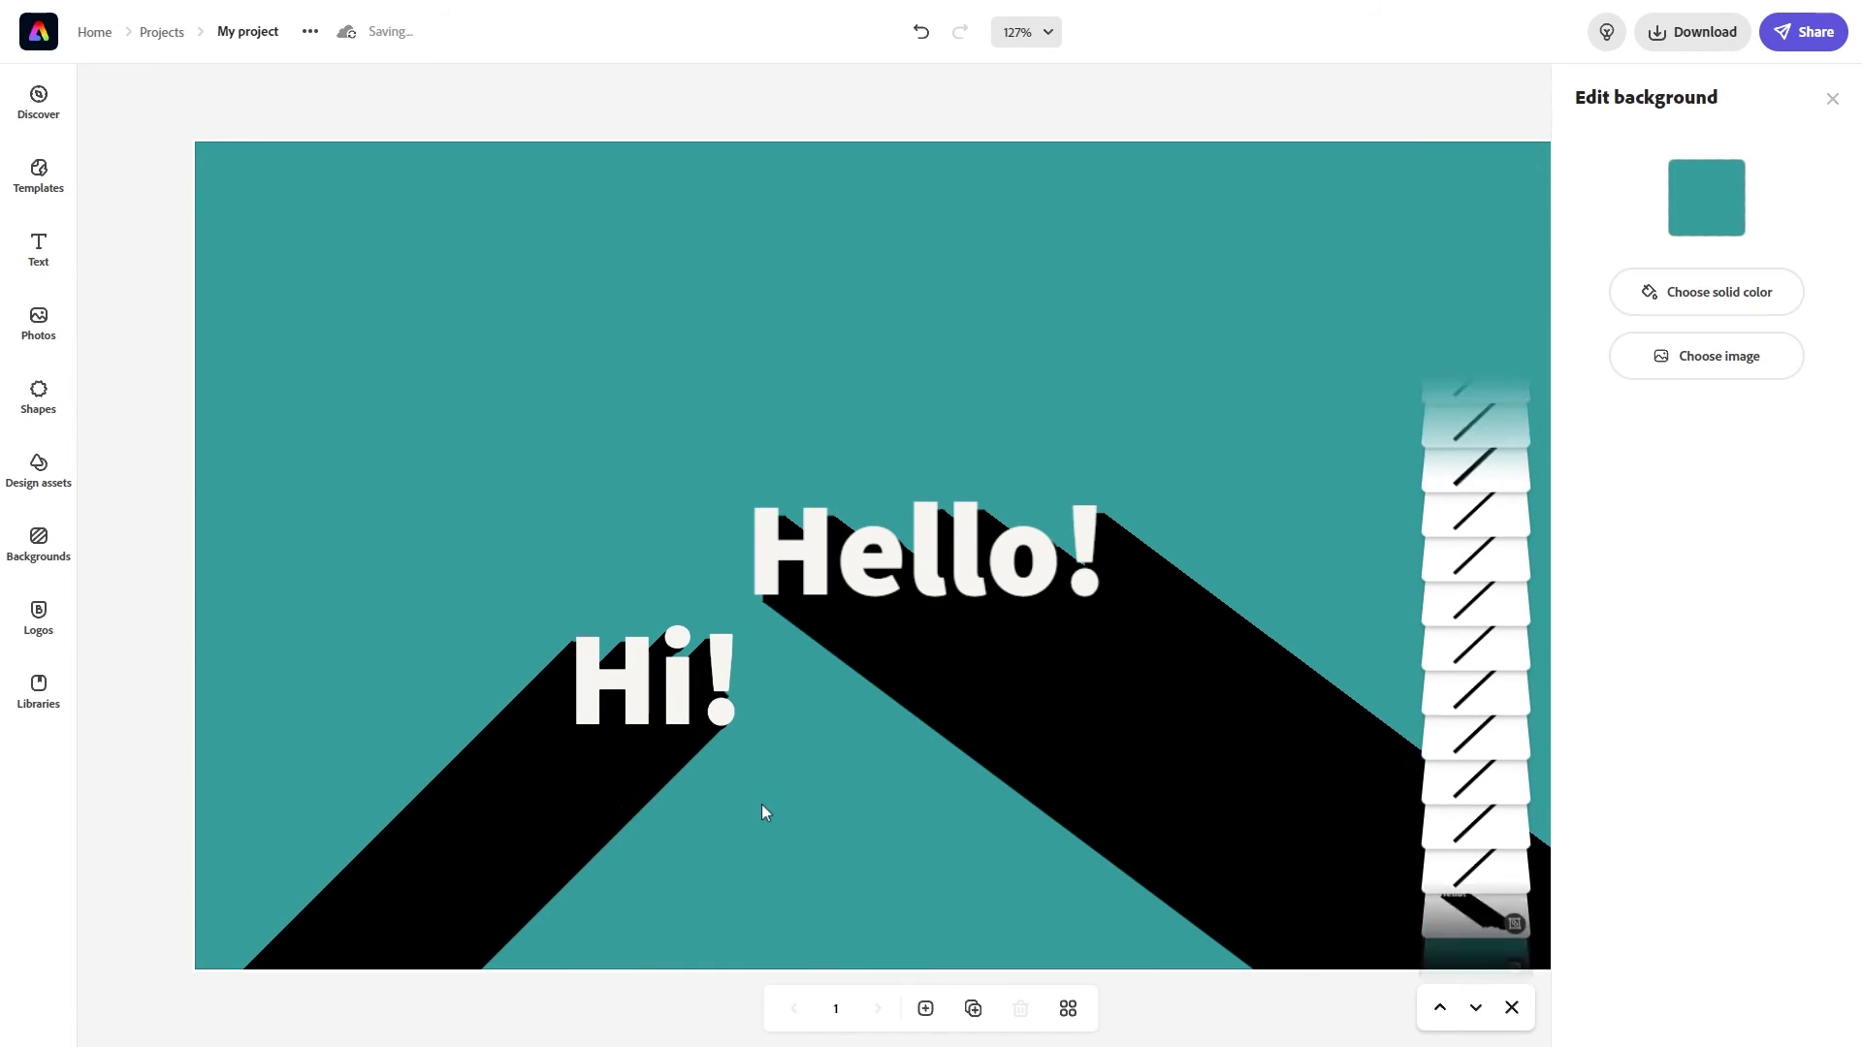
# Select the individual shadow bars one after another to check their alignment behind the letters
pyautogui.click(1479, 803)
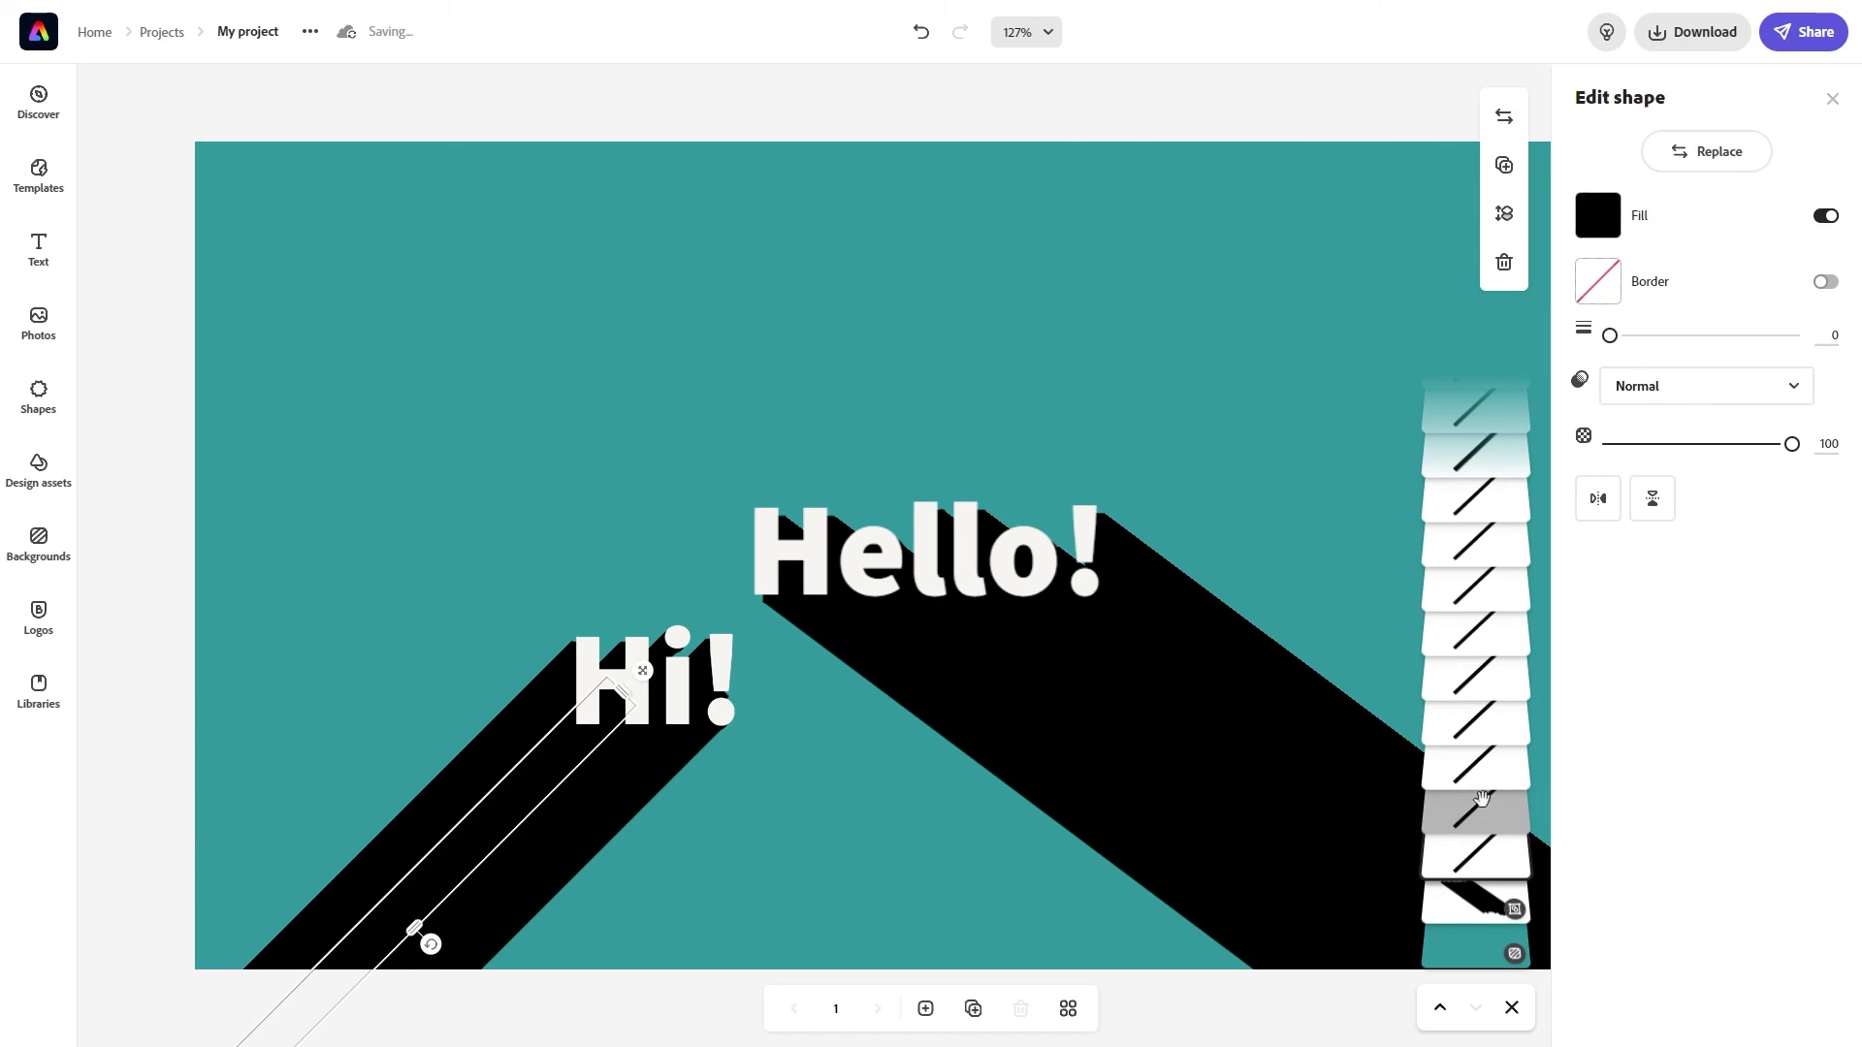
pyautogui.click(1482, 801)
pyautogui.click(1480, 764)
pyautogui.click(1473, 677)
pyautogui.click(1476, 632)
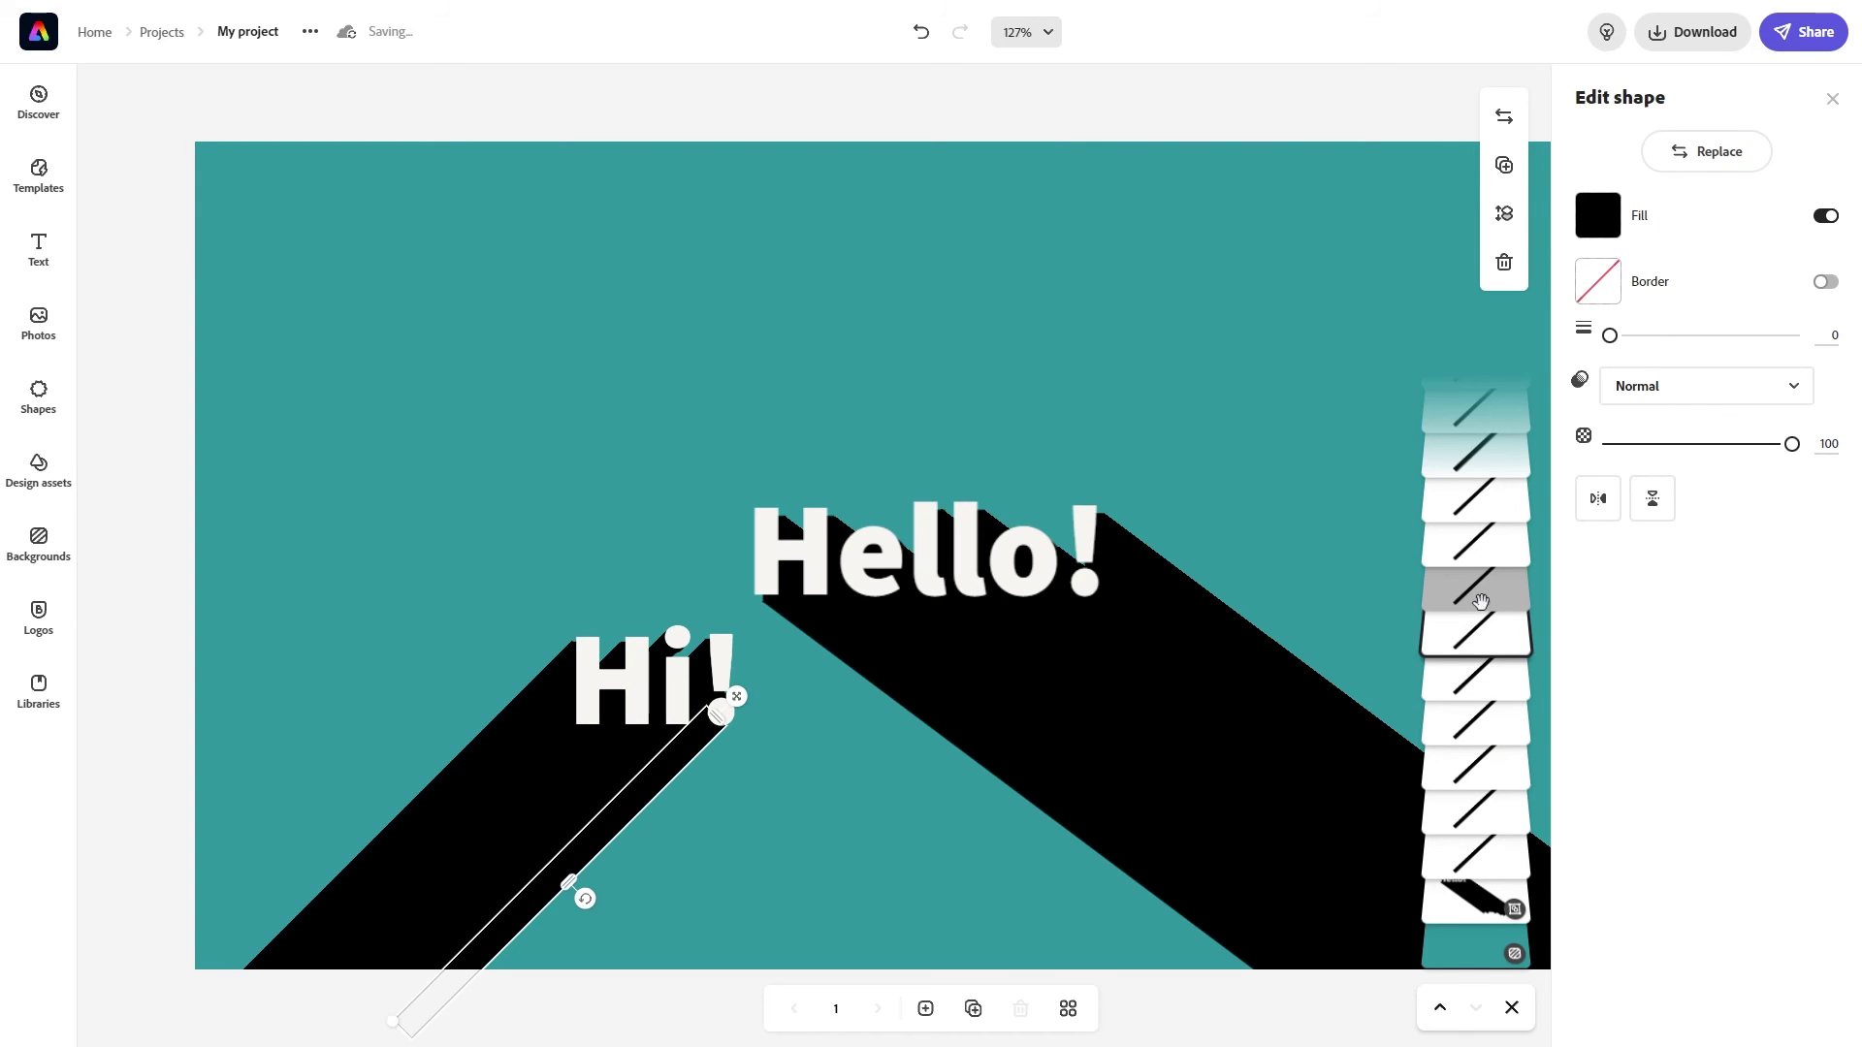
pyautogui.click(1481, 594)
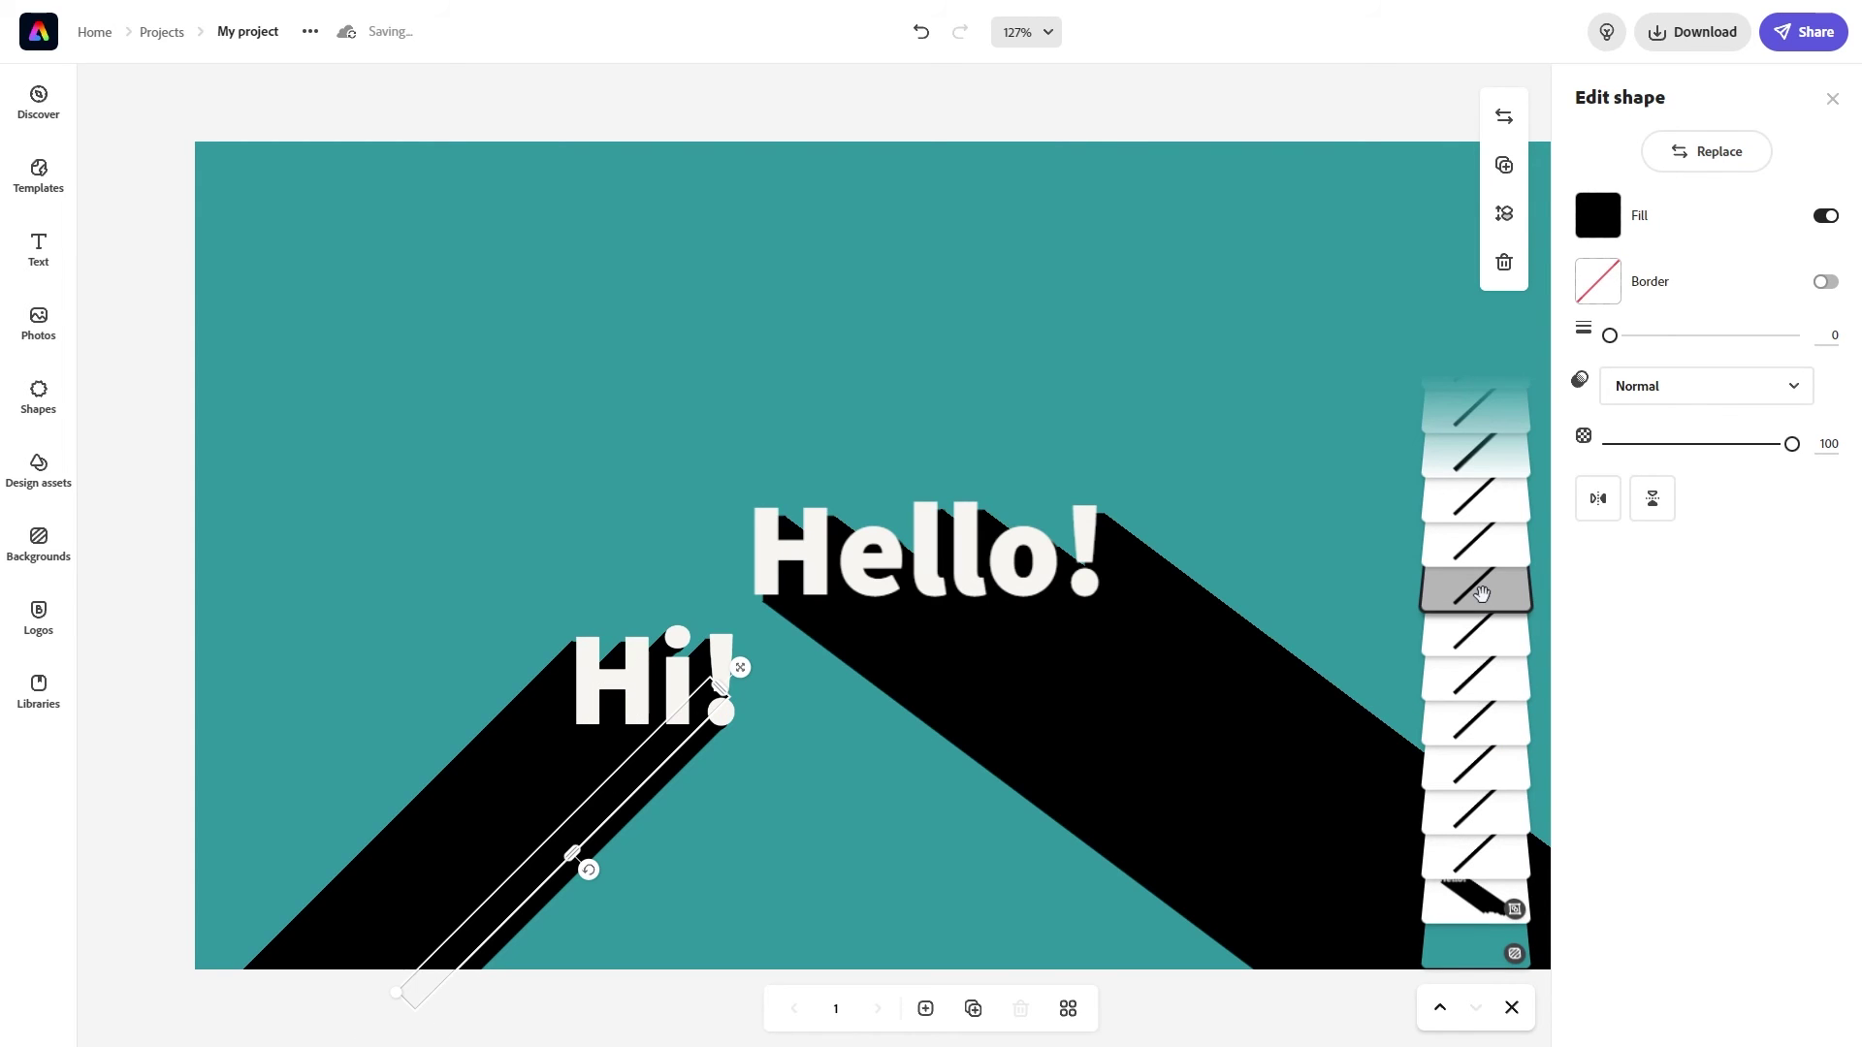
pyautogui.click(811, 803)
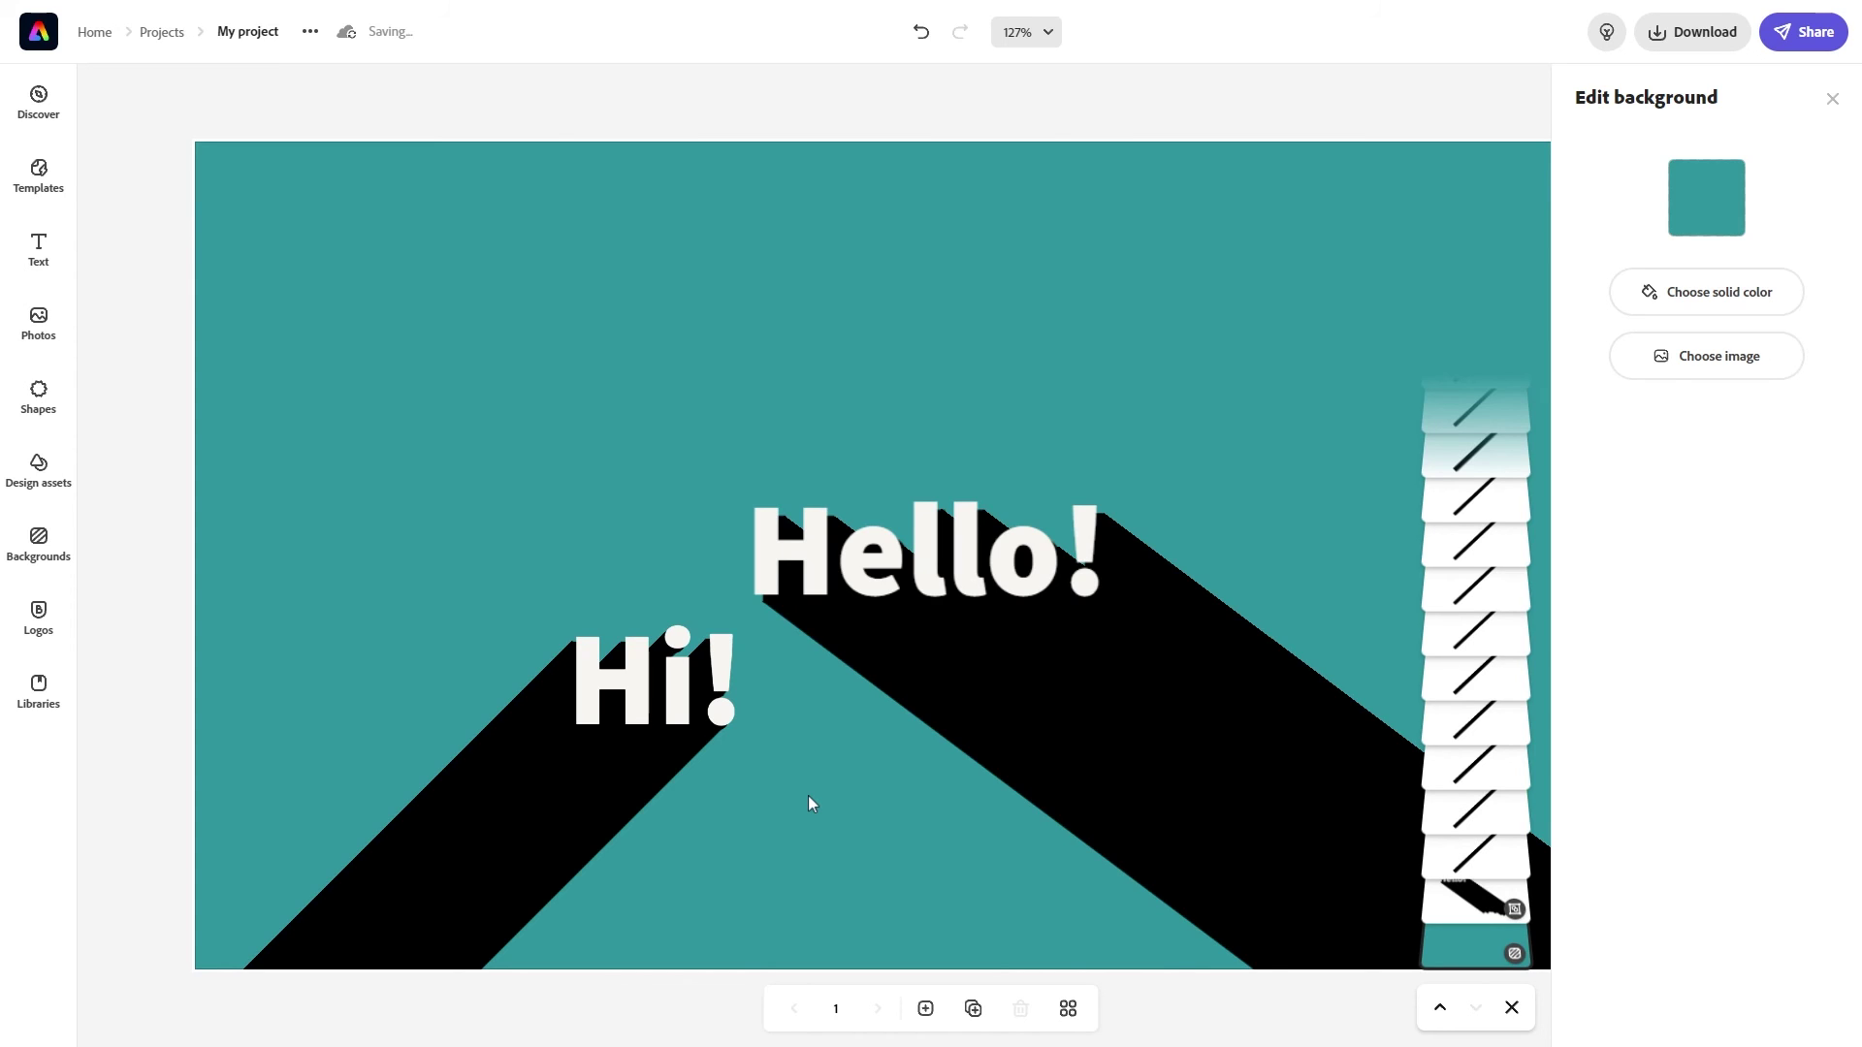
# Group the "Hi!" text with all of its shadow bars and close the editing options
pyautogui.moveTo(141, 544); pyautogui.dragTo(708, 923)
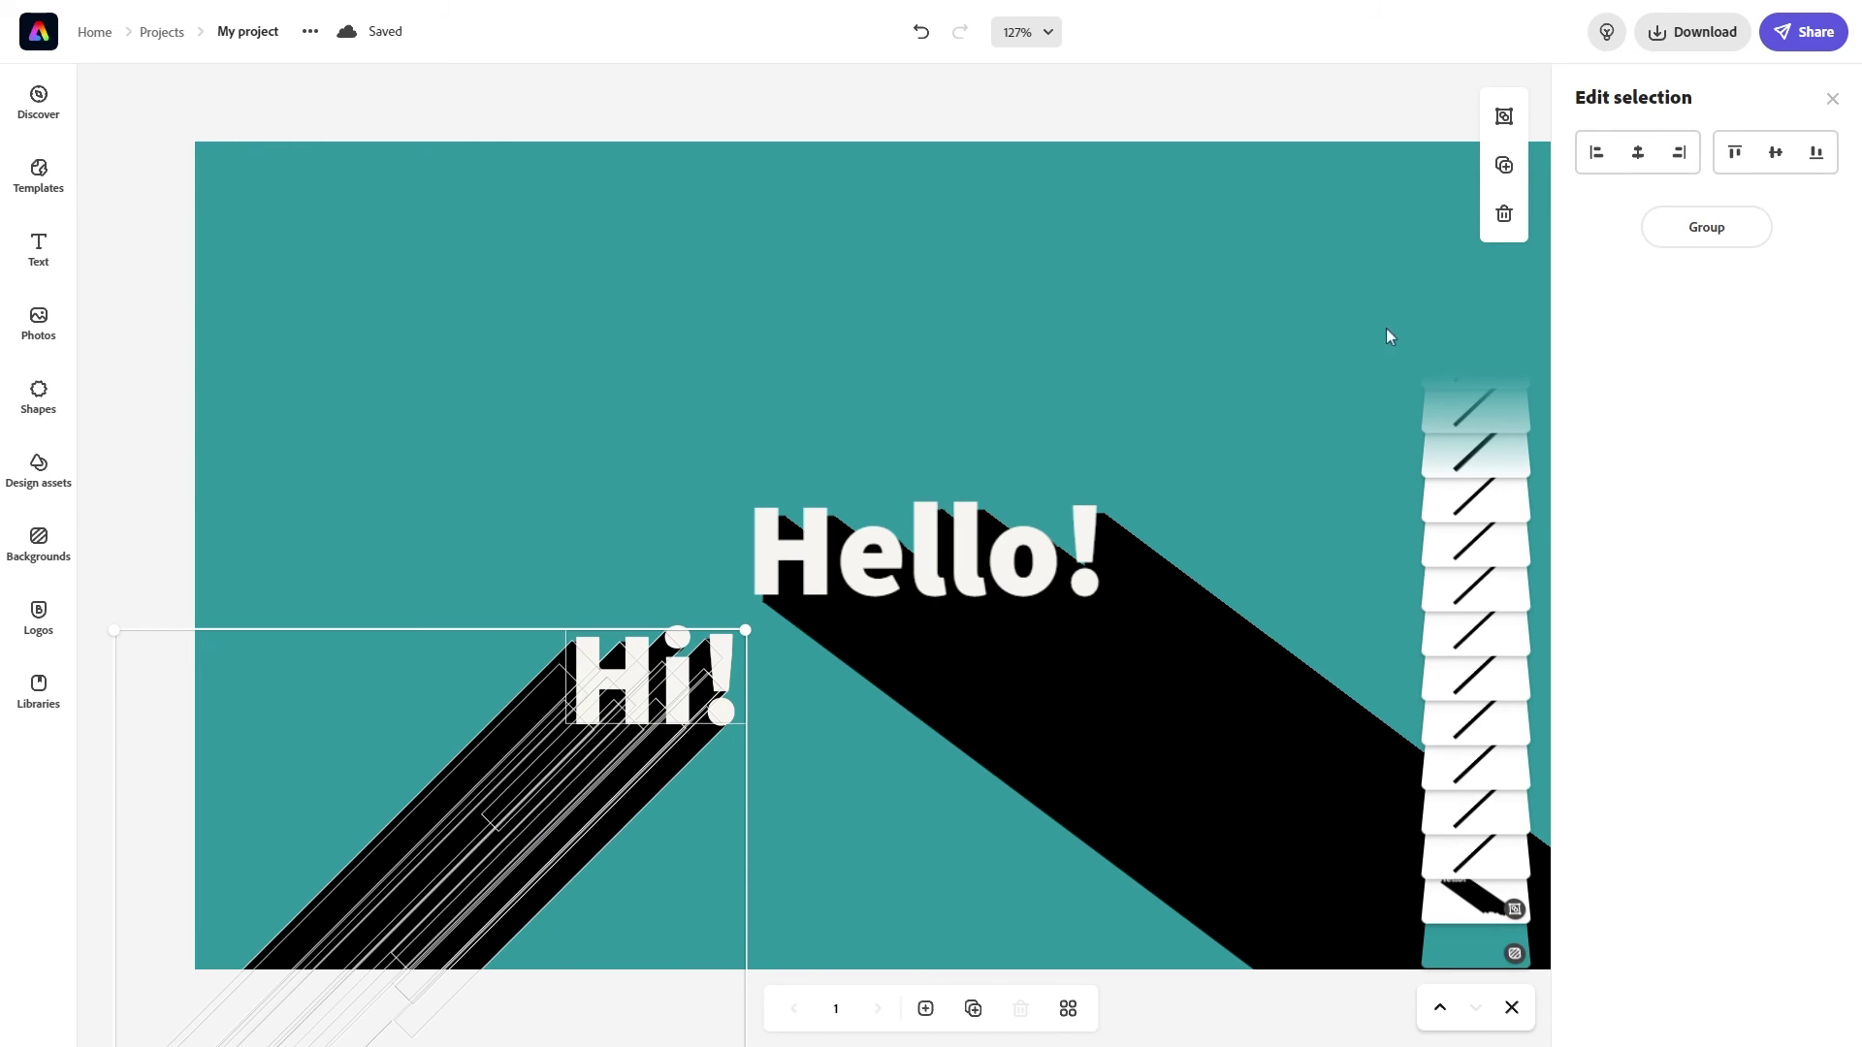
pyautogui.click(1667, 229)
pyautogui.click(1833, 100)
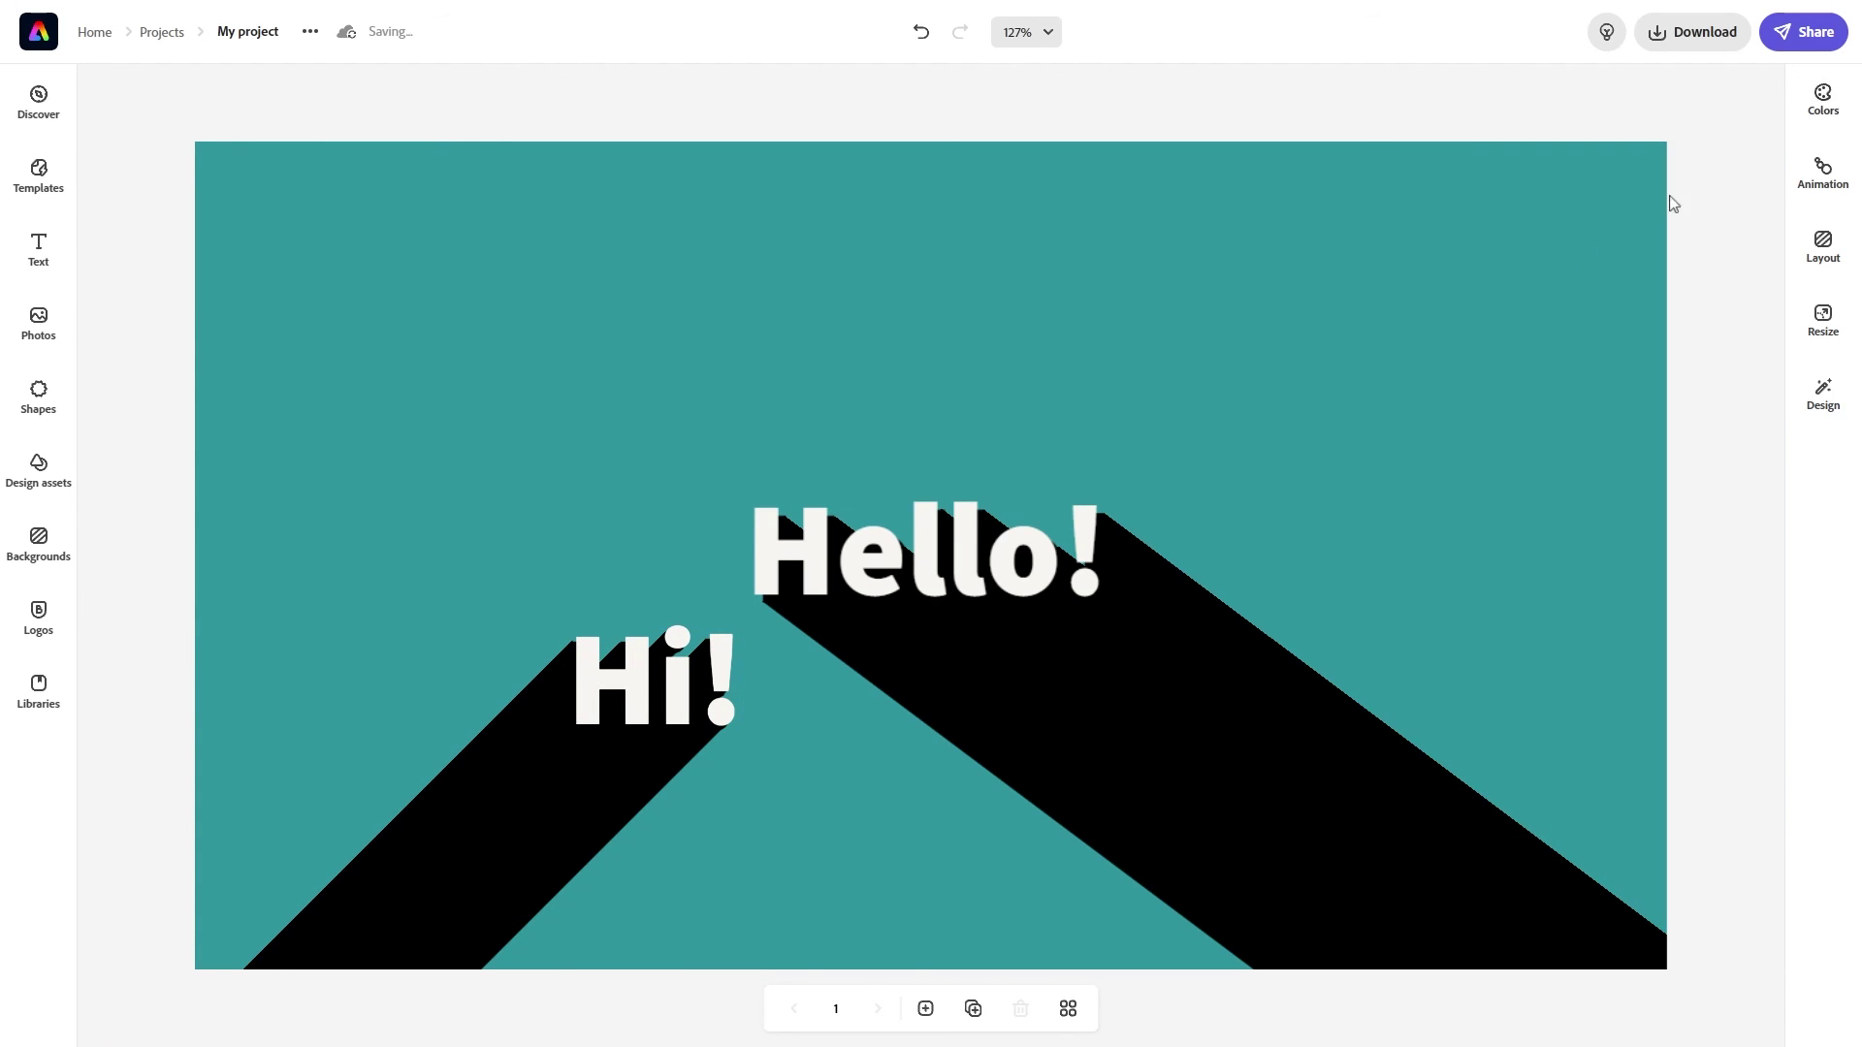